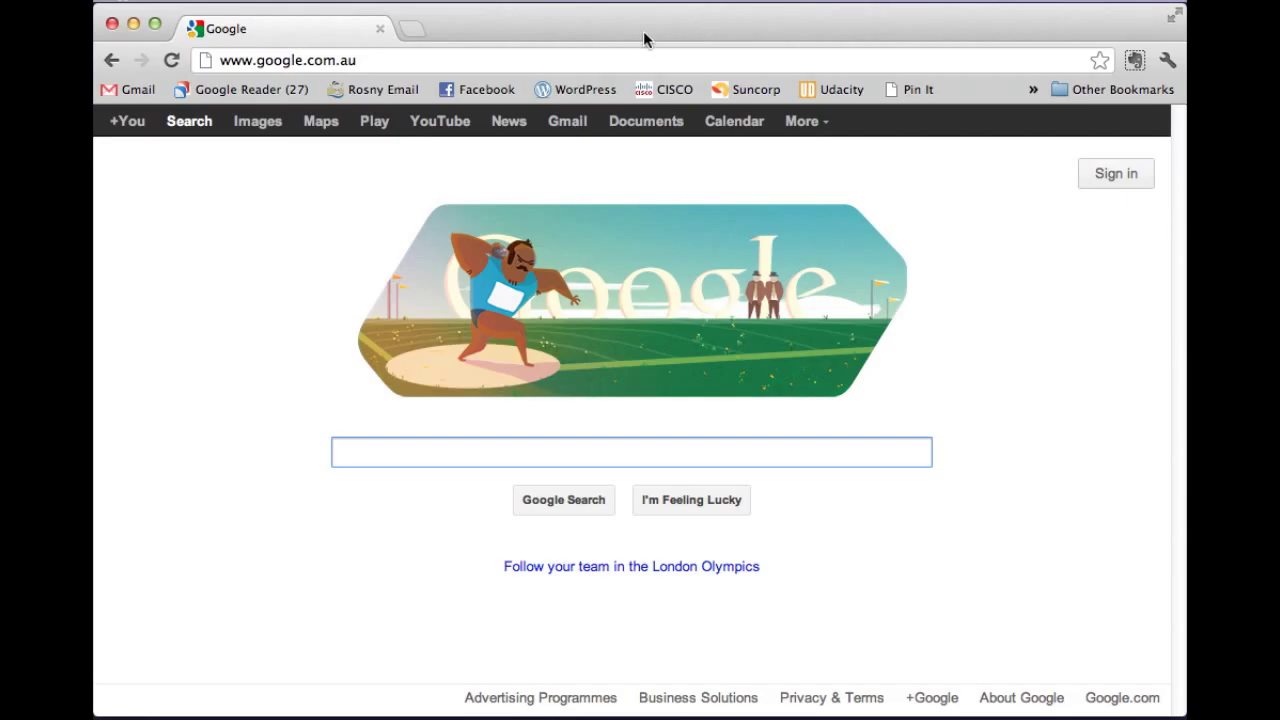
# Select Chrome's address bar to enter a new web address.
pyautogui.click(430, 60)
# Load blogger.com and clear the remembered email and password from the sign-in form.
pyautogui.write('blogger.c')
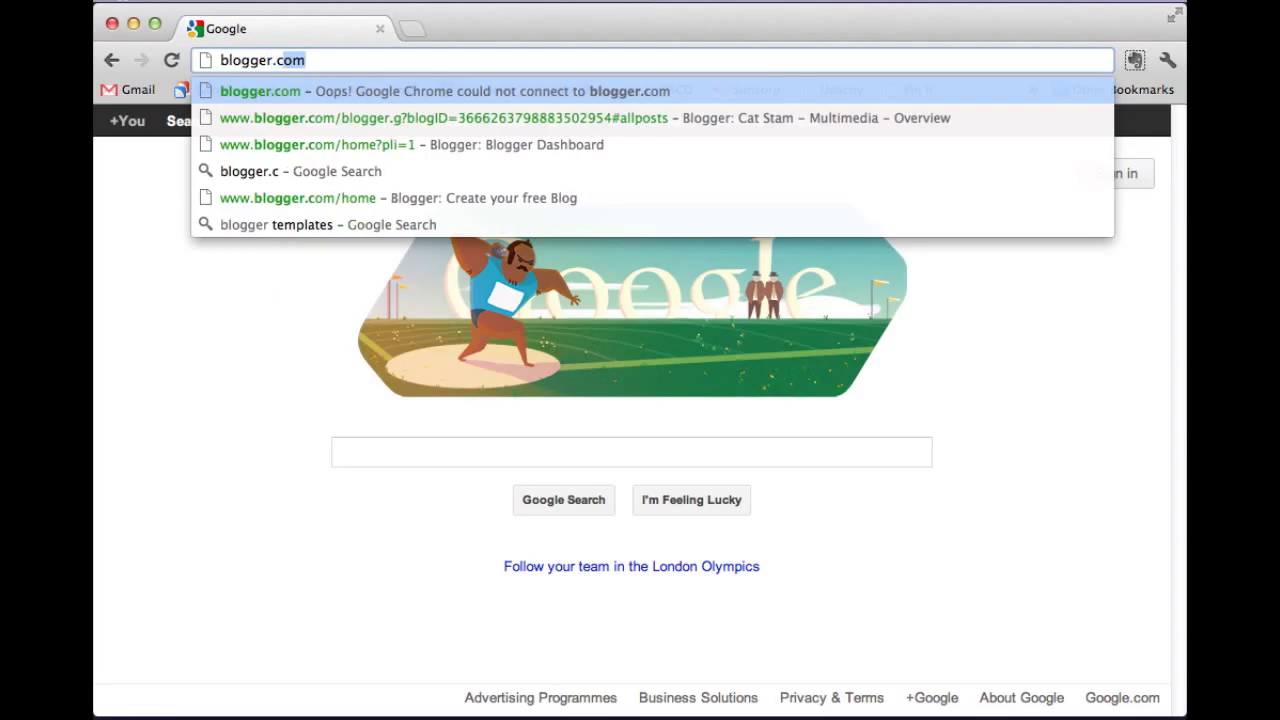
pyautogui.press('Return')
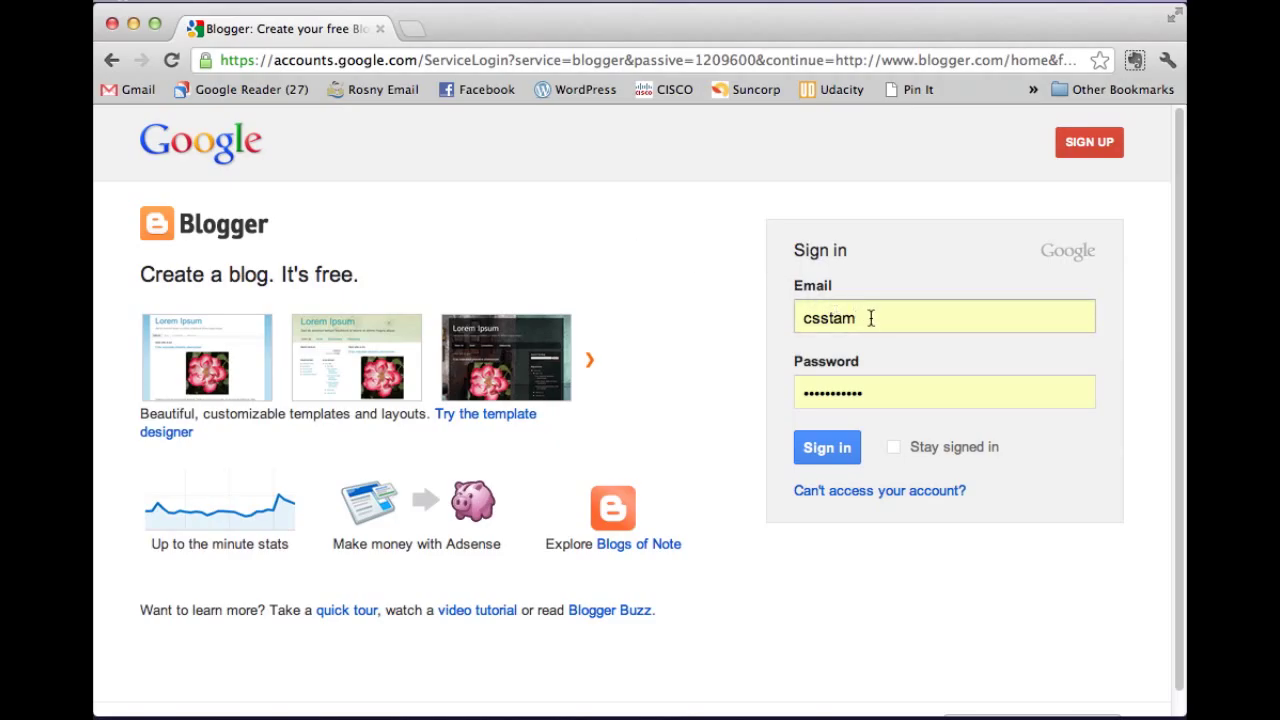
pyautogui.moveTo(866, 318); pyautogui.dragTo(794, 318)
pyautogui.press('BackSpace')
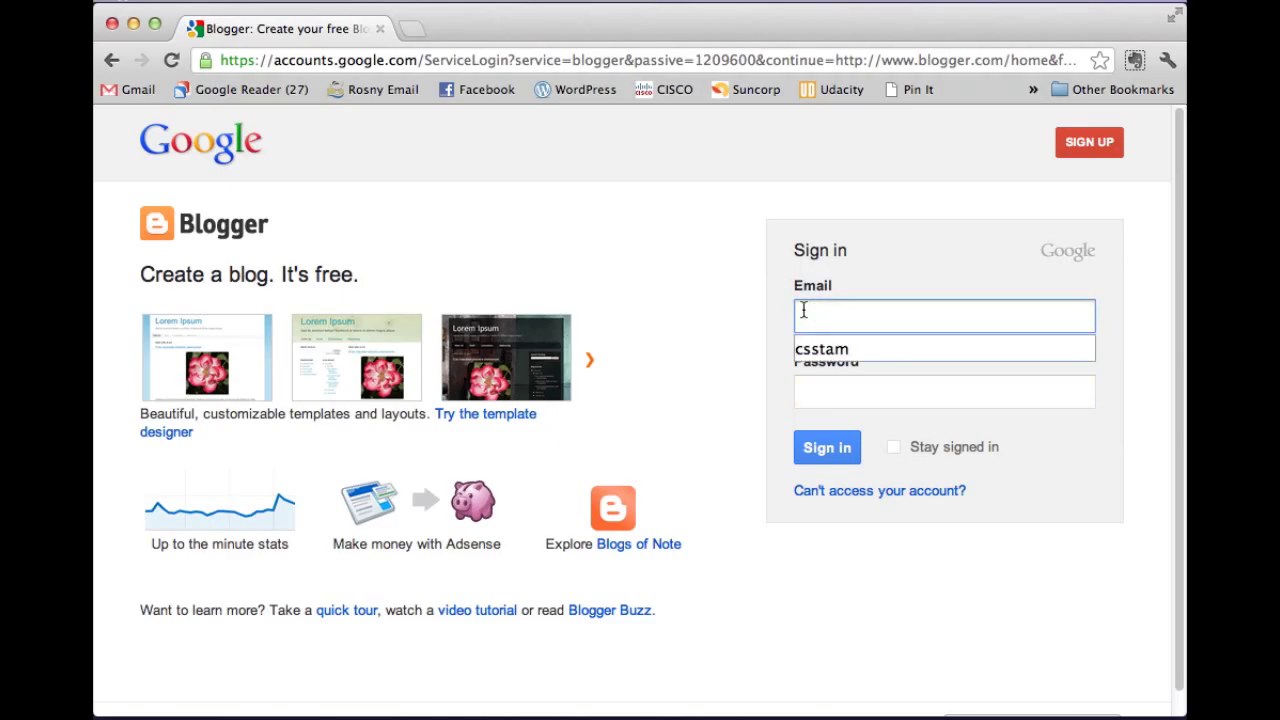
pyautogui.click(643, 295)
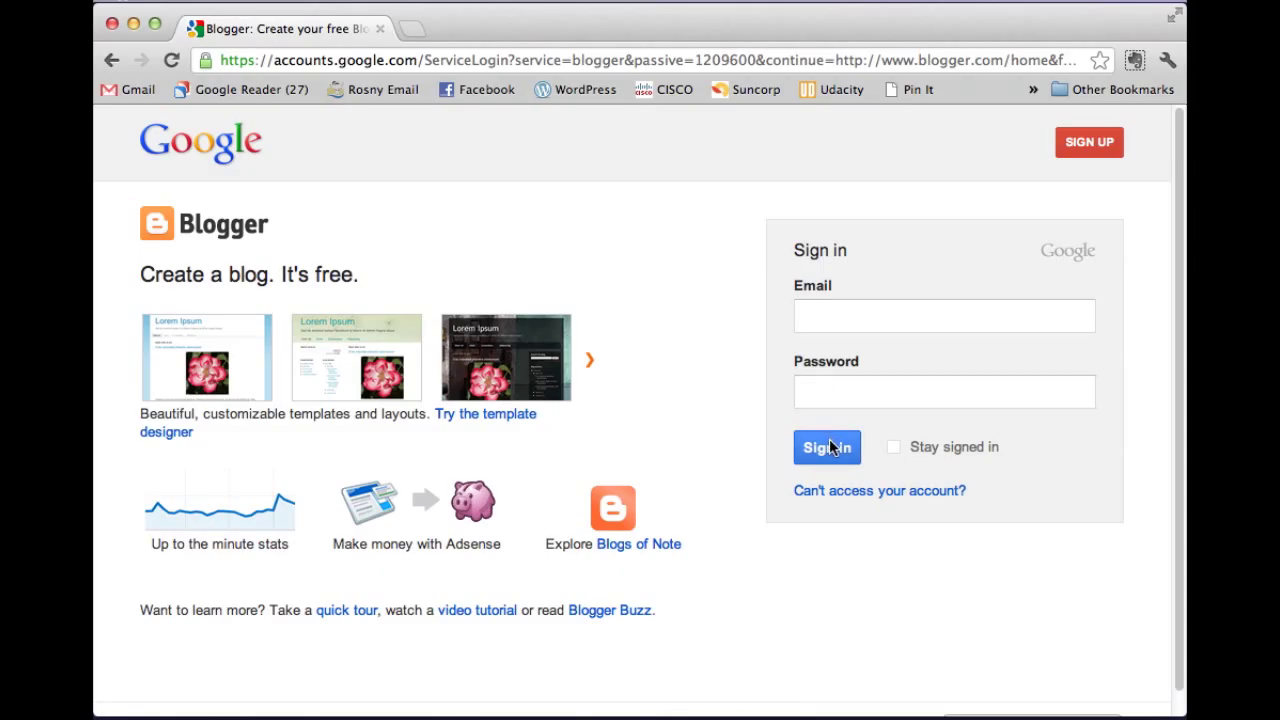
# Open the Google account sign-up form and enter the first and last name.
pyautogui.click(1090, 145)
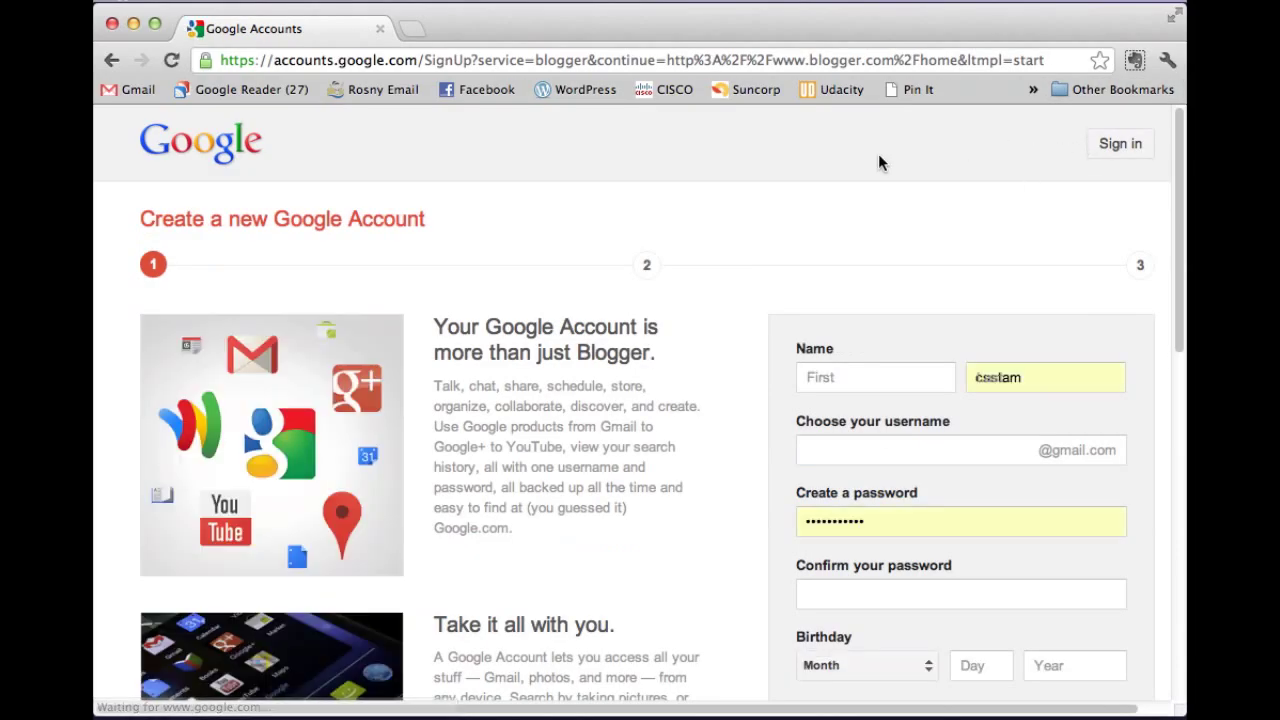
pyautogui.scroll(-2, 875, 192)
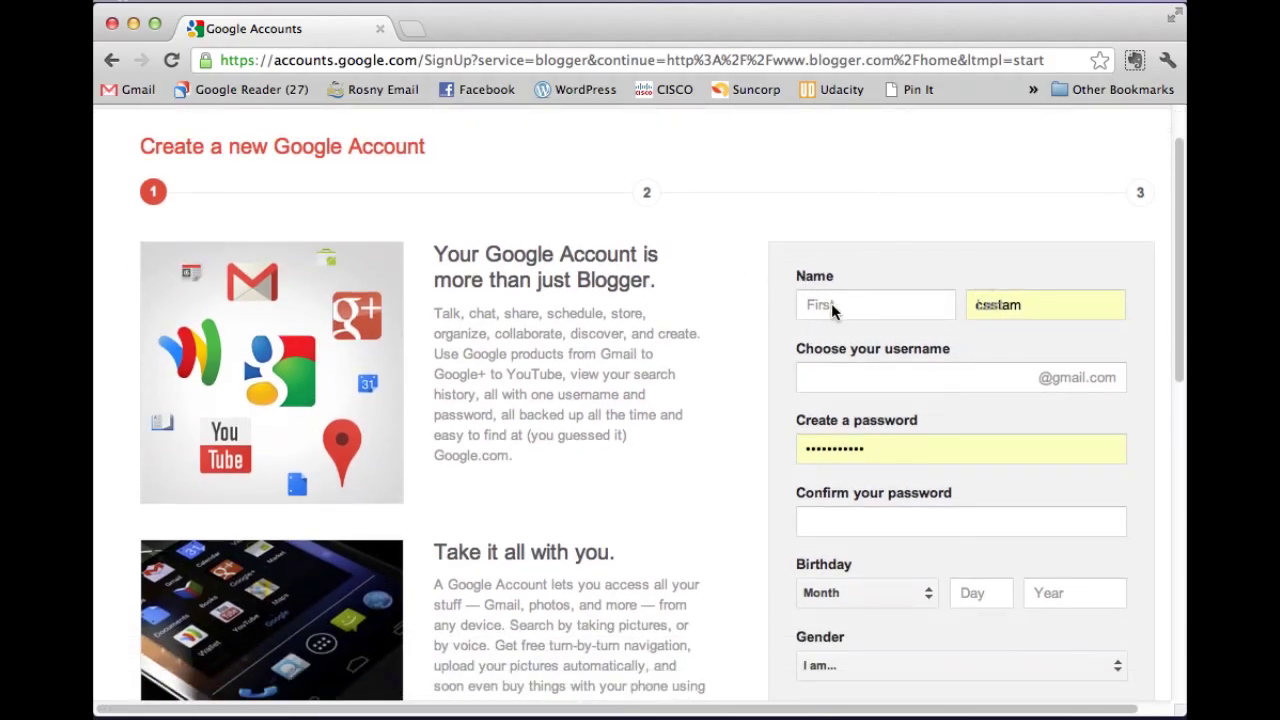
pyautogui.click(840, 305)
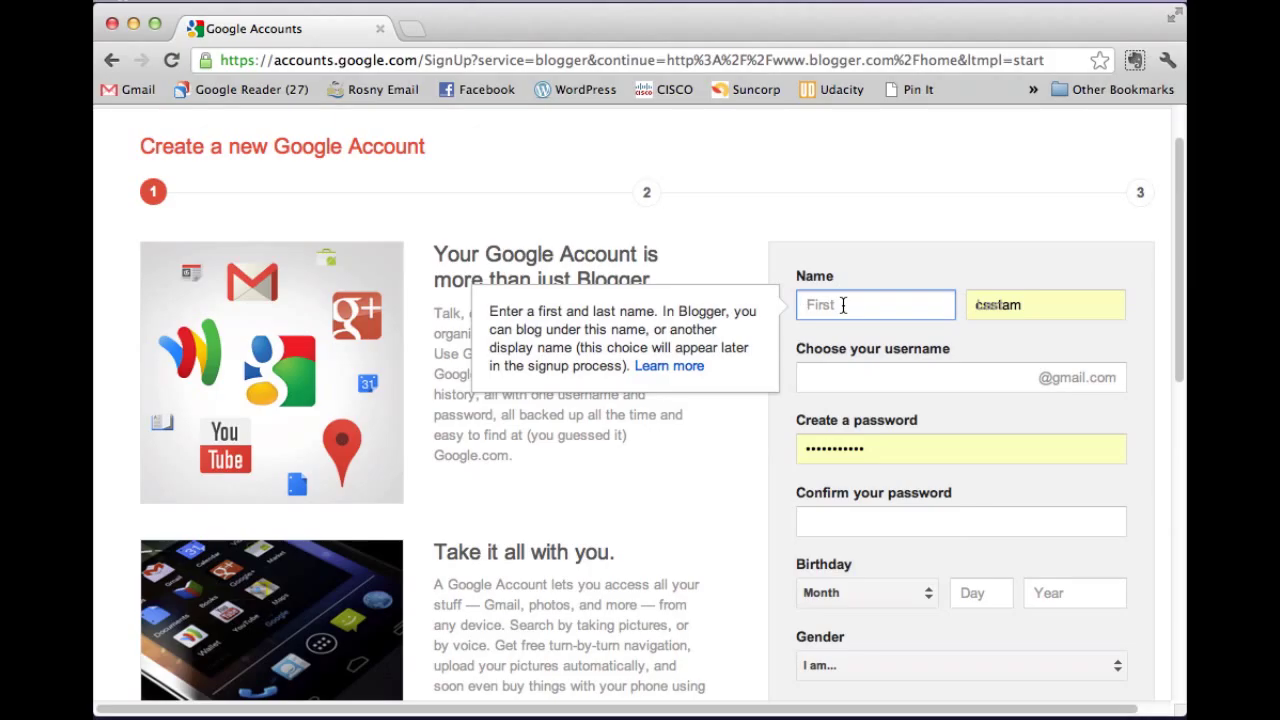
pyautogui.write('Cat')
pyautogui.press('Tab')
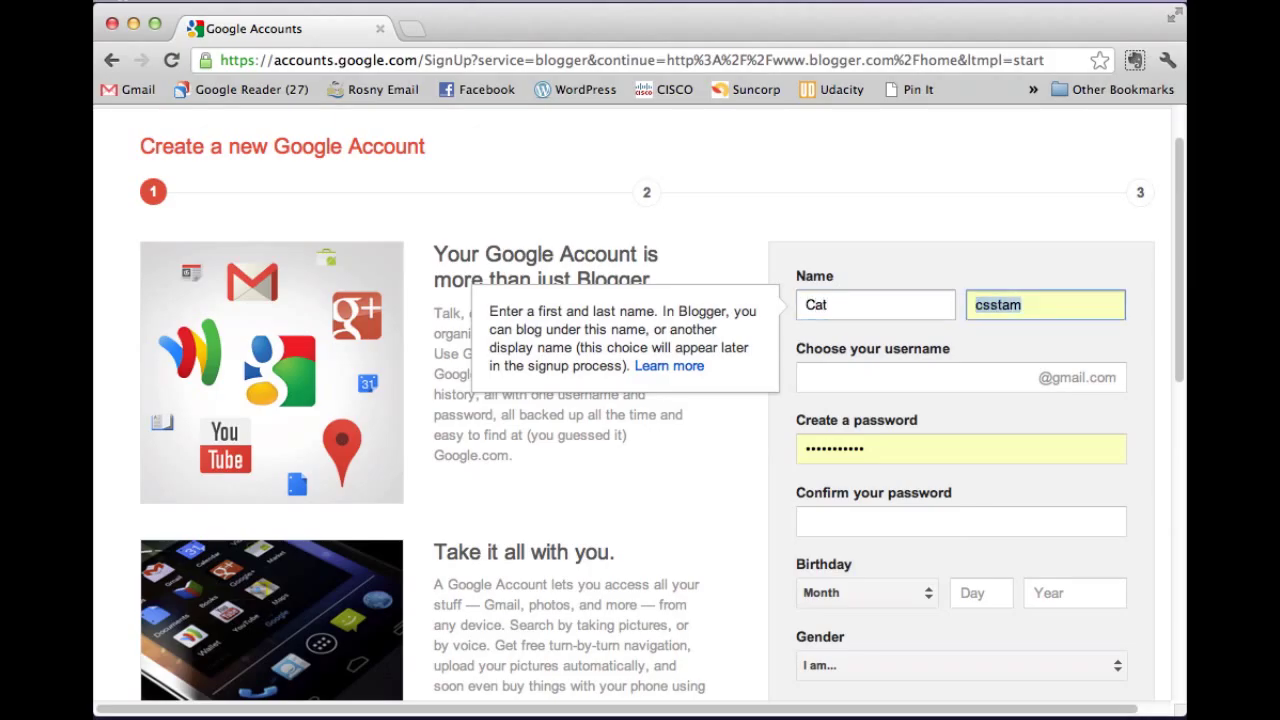
pyautogui.write('Stam')
# Enter a username, then rework it into a capitalised, period-separated form after rejection.
pyautogui.press('Tab')
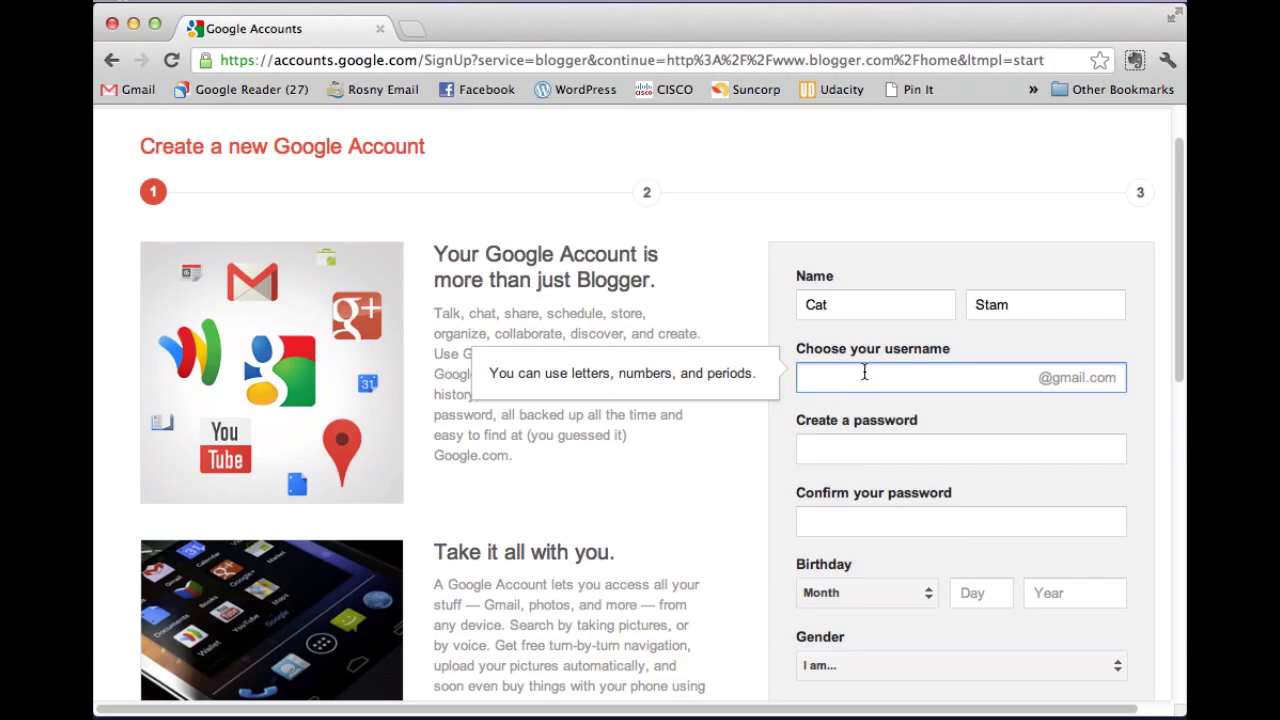
pyautogui.click(862, 446)
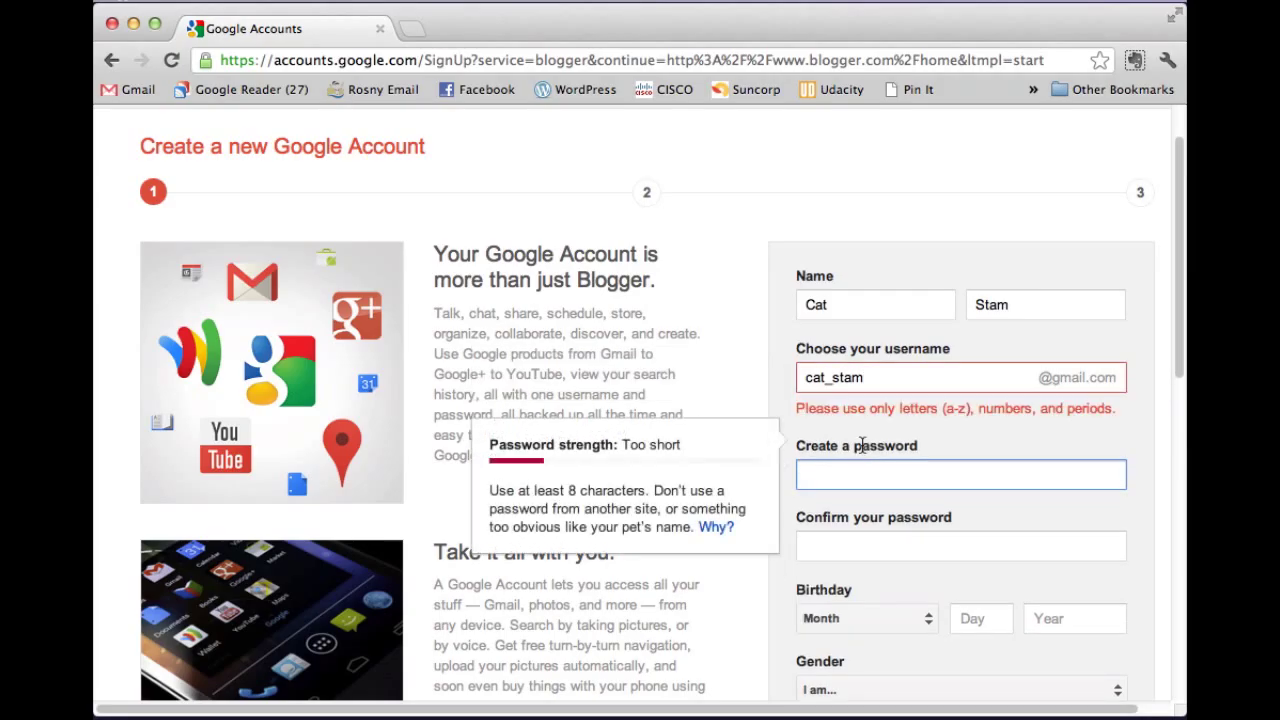
pyautogui.click(832, 378)
pyautogui.press('BackSpace')
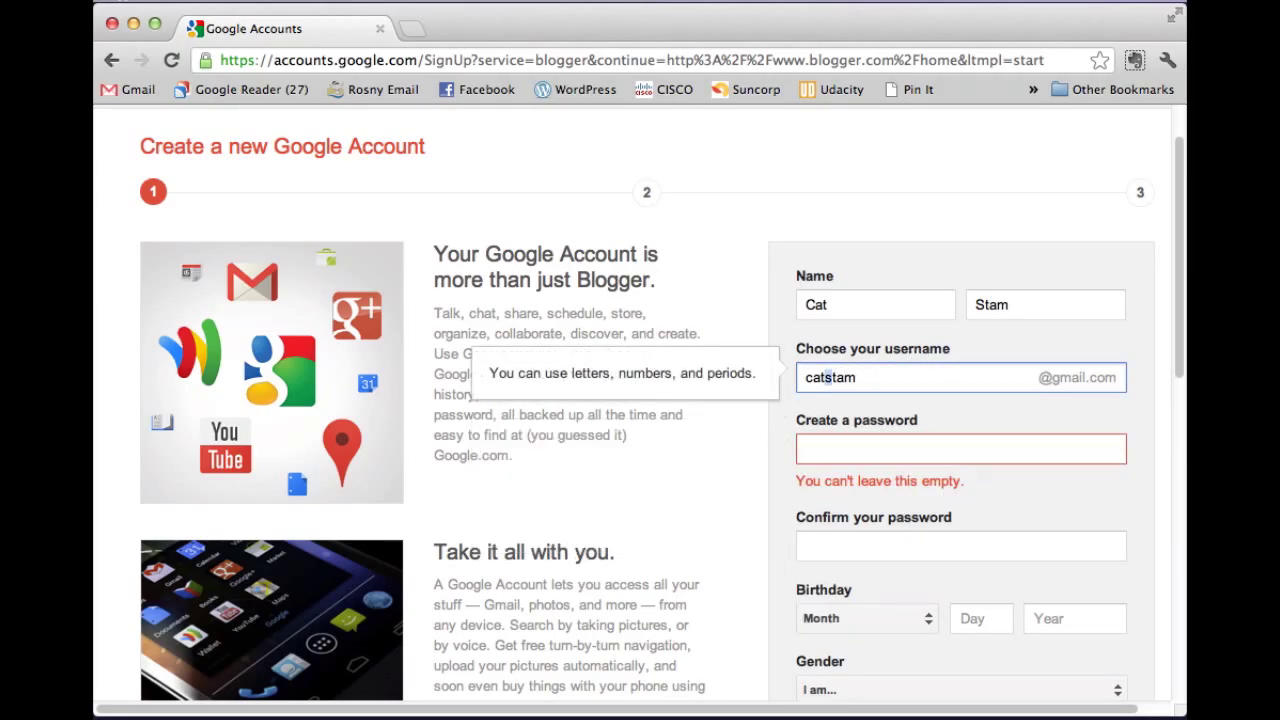
pyautogui.press('Delete')
pyautogui.write('S')
pyautogui.click(807, 377)
pyautogui.press('Delete')
pyautogui.write('C')
pyautogui.click(826, 377)
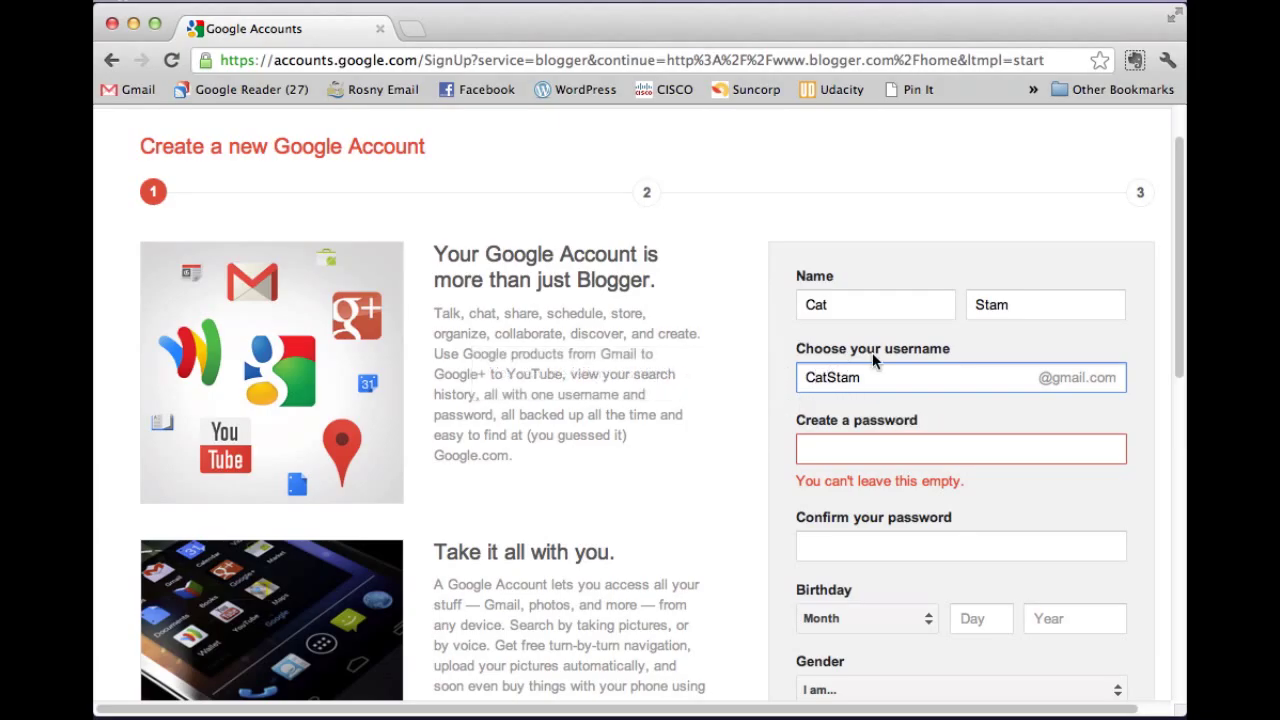
pyautogui.write('.')
pyautogui.press('Tab')
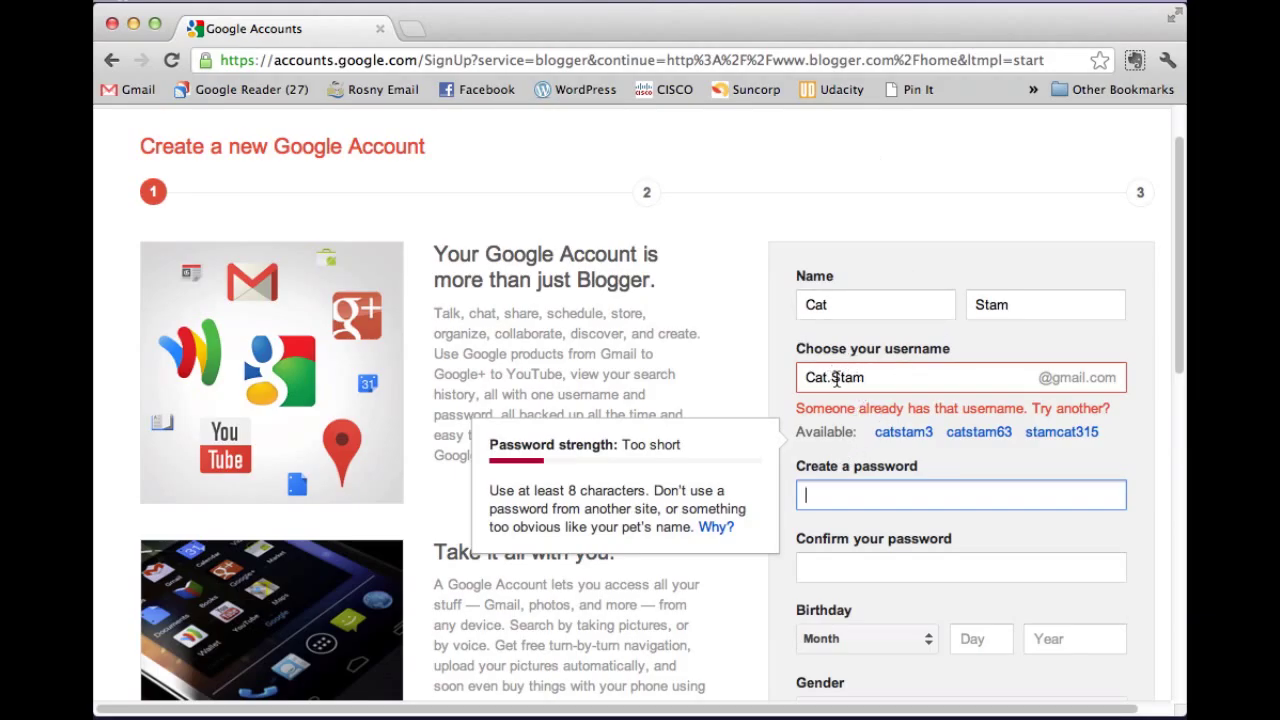
# Add a suffix to the taken username and enter the new account password.
pyautogui.click(876, 377)
pyautogui.write('.R')
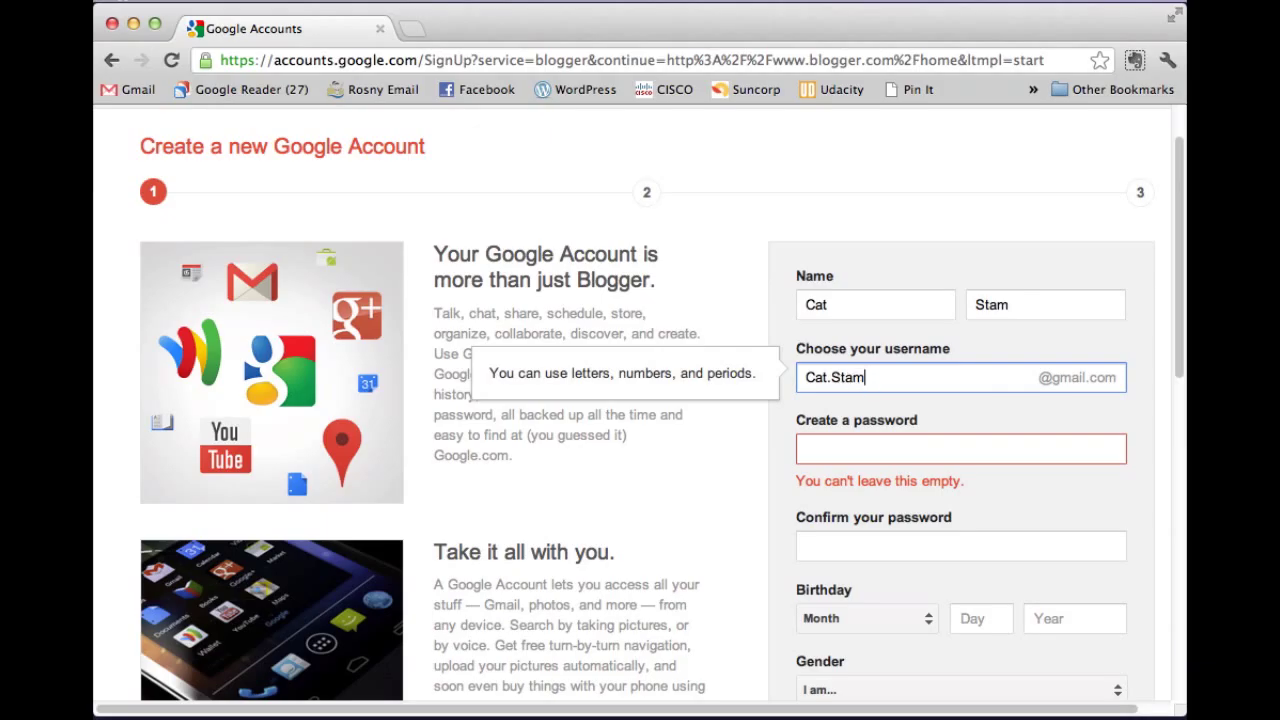
pyautogui.write('osny')
pyautogui.click(835, 449)
pyautogui.write('••••••••••')
pyautogui.press('Tab')
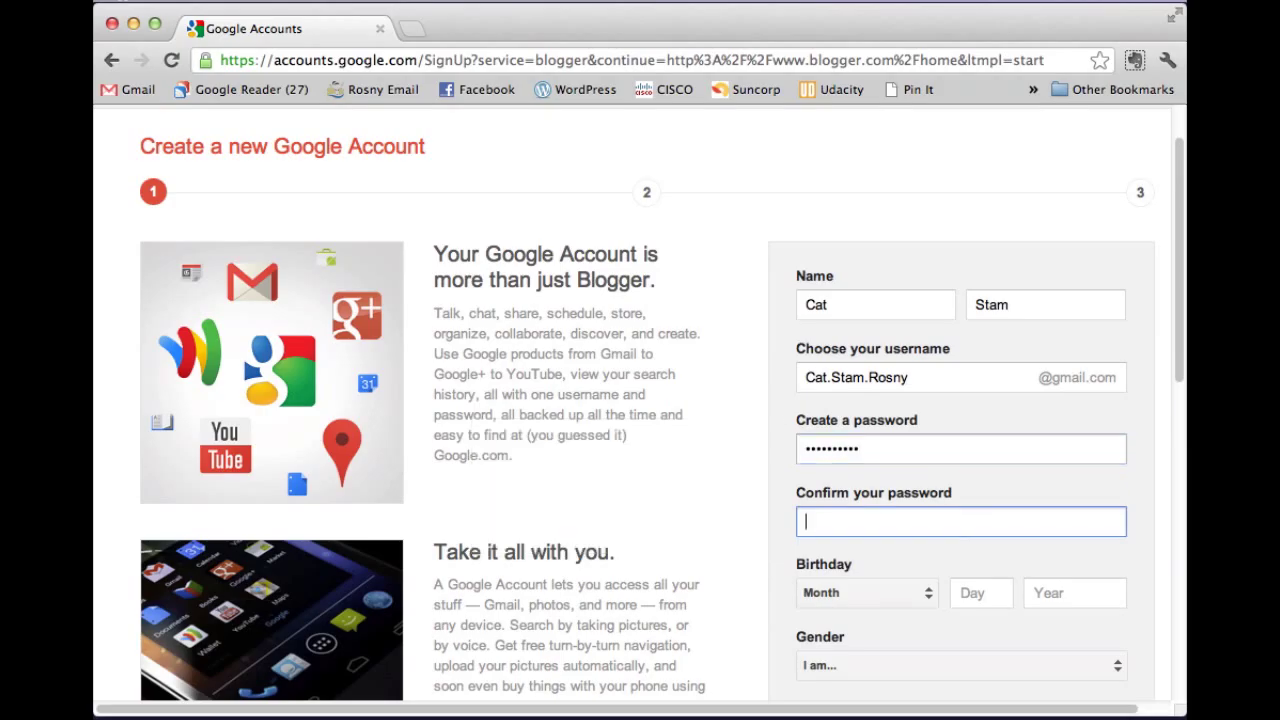
# Confirm the password and enter the current education.tas.gov.au email address.
pyautogui.write('••••••••••')
pyautogui.scroll(-4, 909, 451)
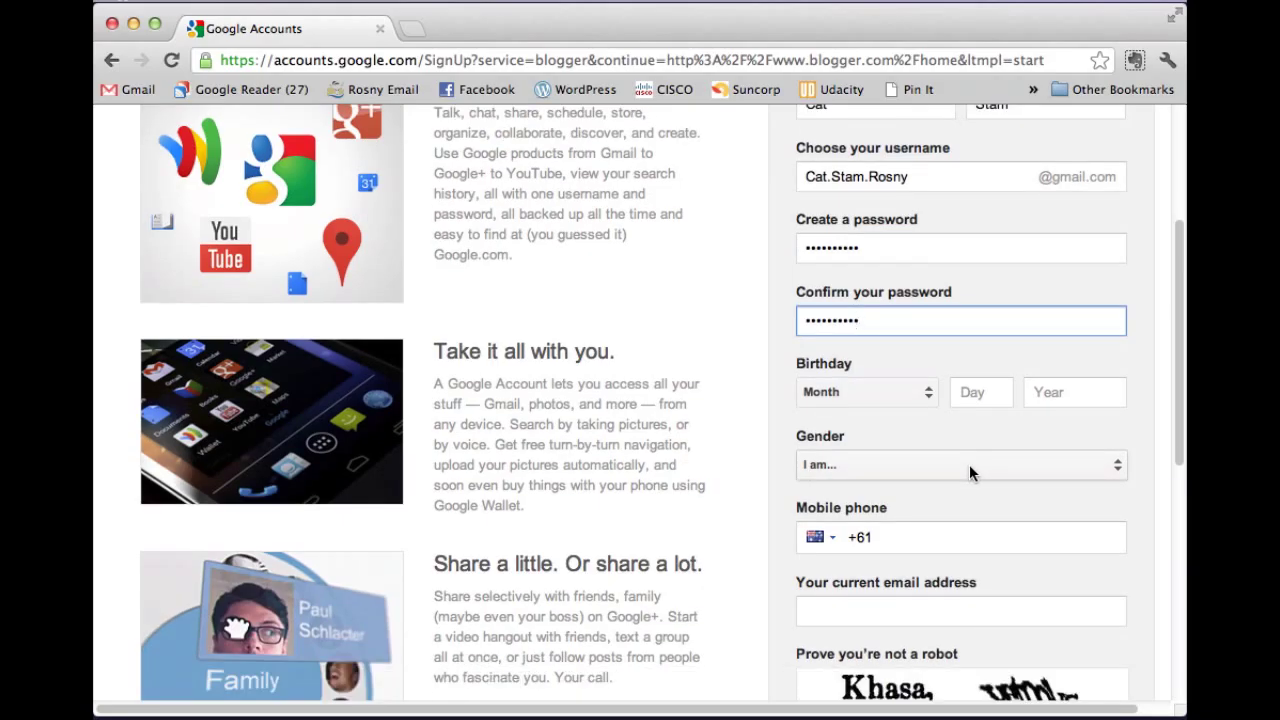
pyautogui.scroll(-3, 969, 464)
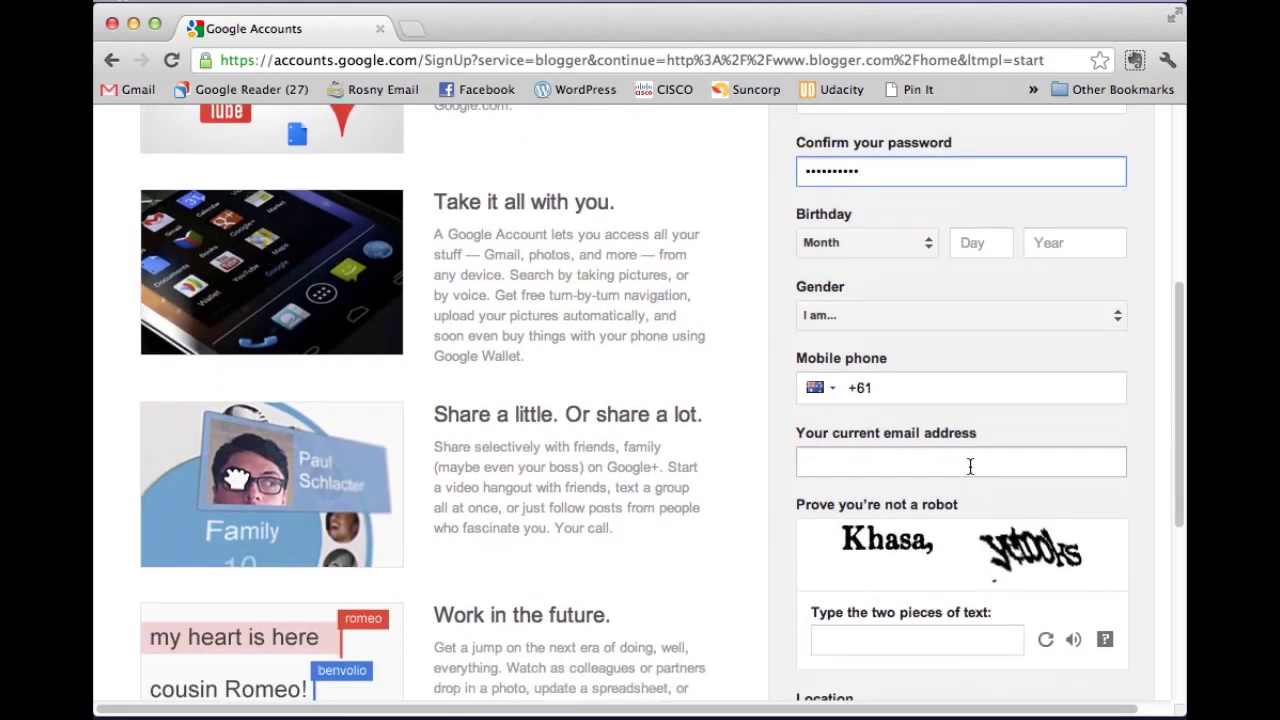
pyautogui.scroll(7, 977, 429)
pyautogui.scroll(-6, 977, 430)
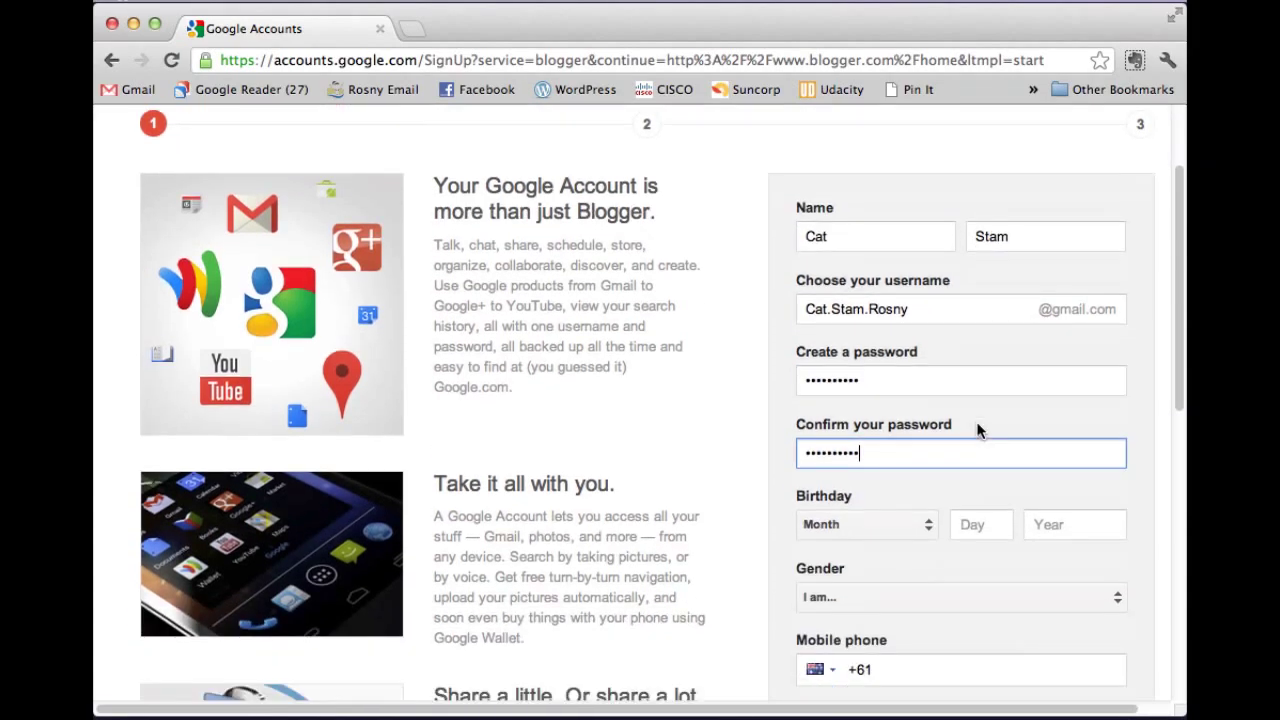
pyautogui.scroll(-2, 977, 432)
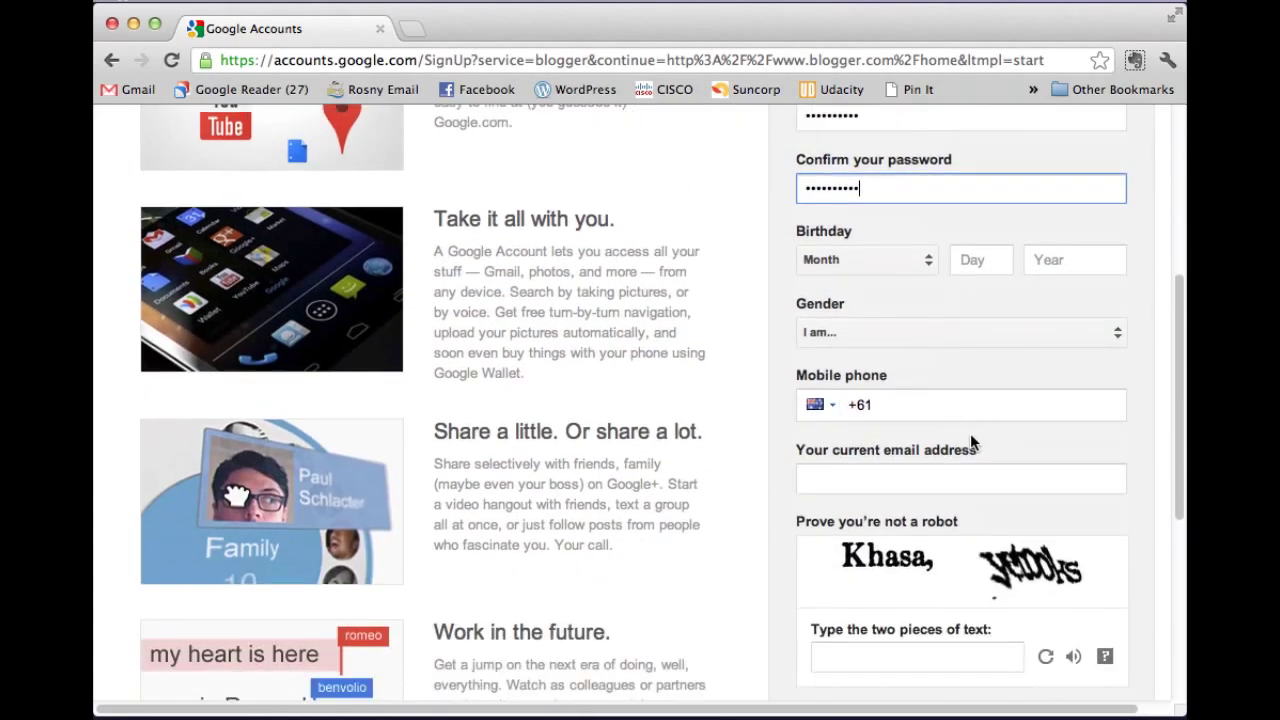
pyautogui.click(876, 457)
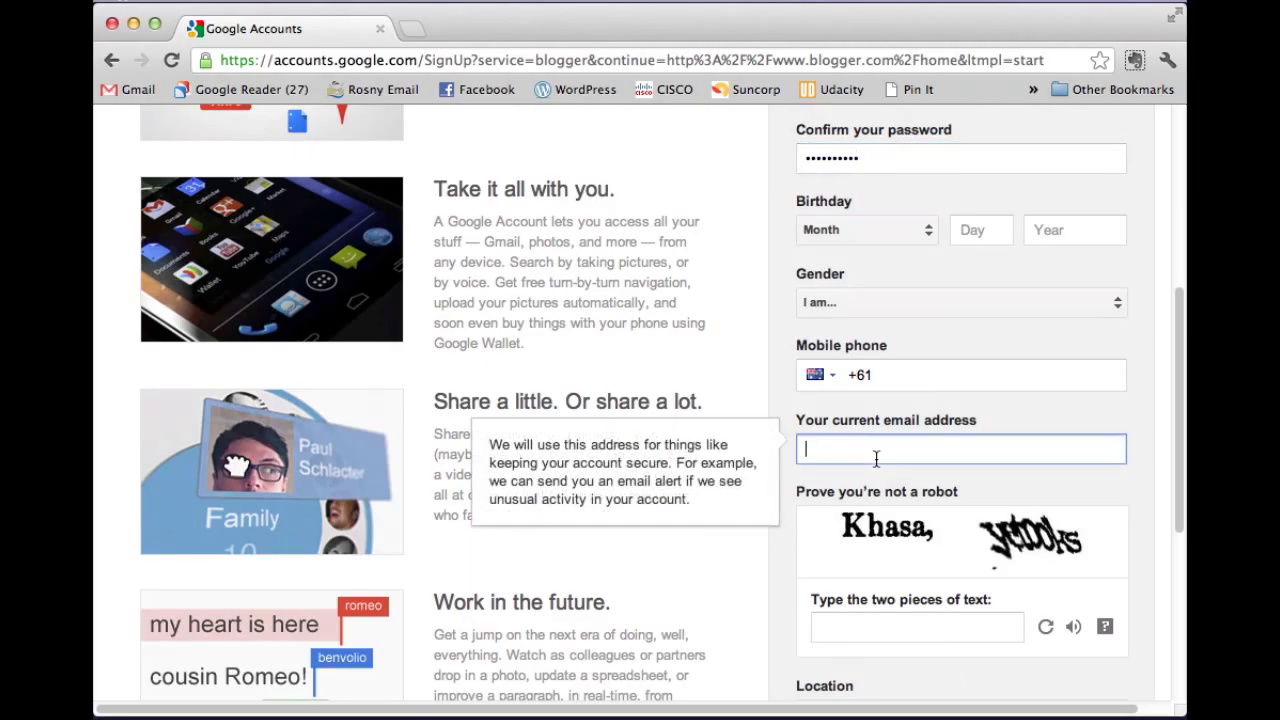
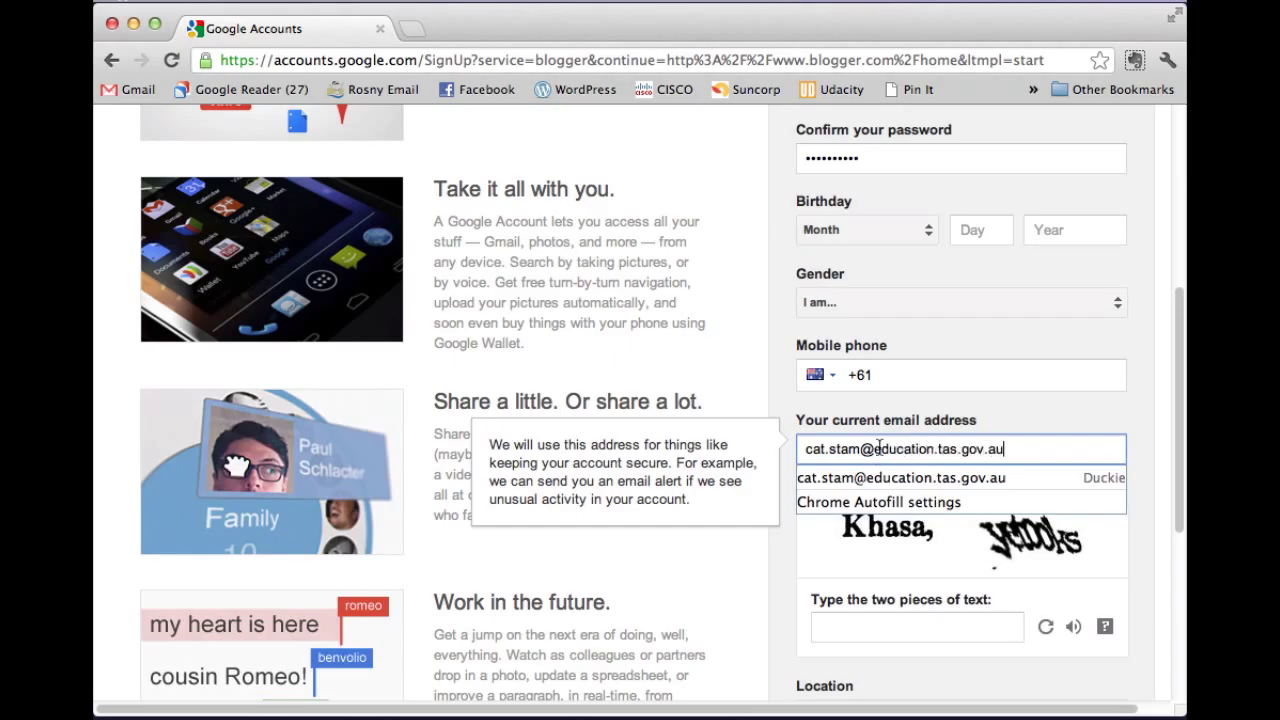
pyautogui.click(1023, 405)
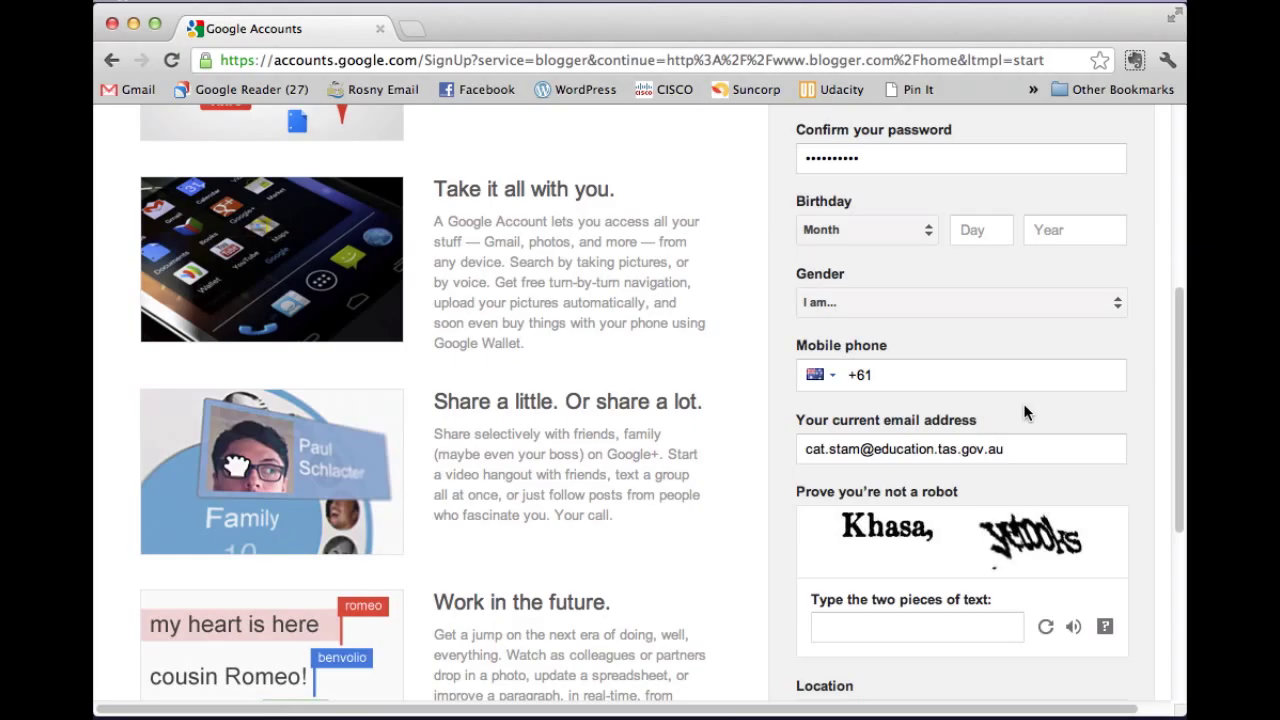
# Set gender to Female and type the robot-check words.
pyautogui.click(990, 295)
pyautogui.click(900, 331)
pyautogui.scroll(-1, 939, 536)
pyautogui.scroll(-1, 939, 536)
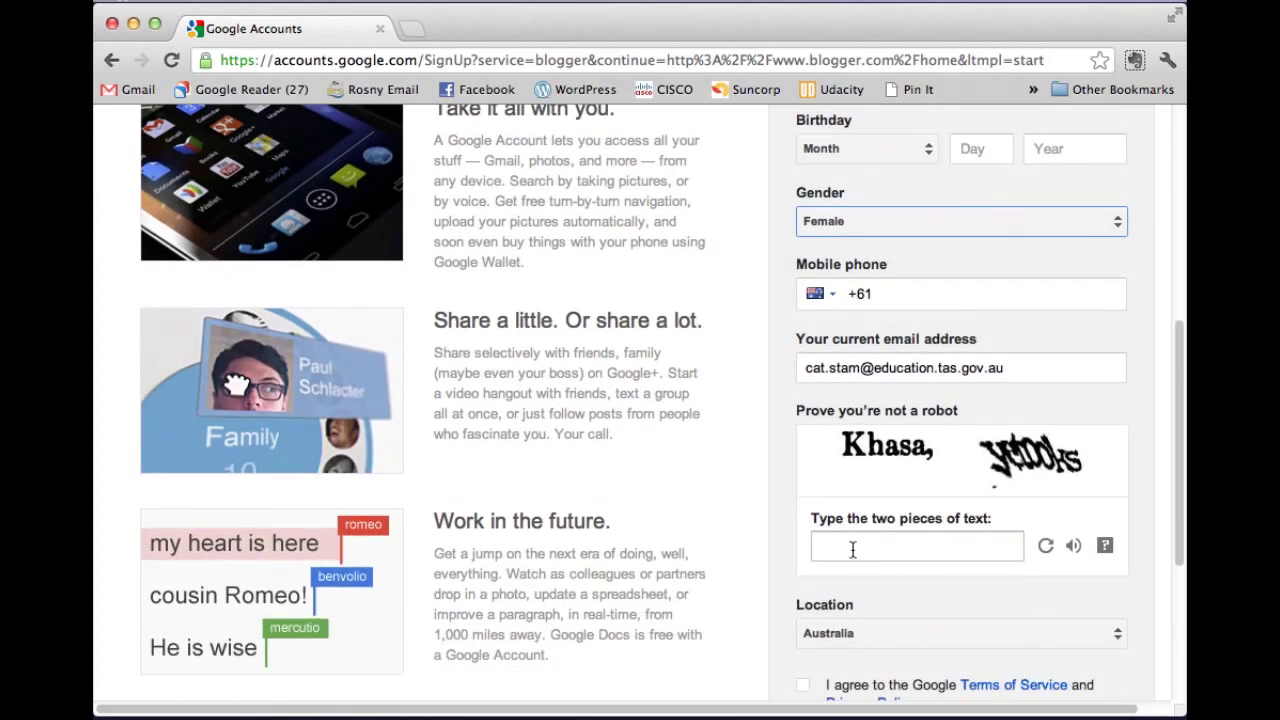
pyautogui.click(849, 545)
pyautogui.write('khasa,')
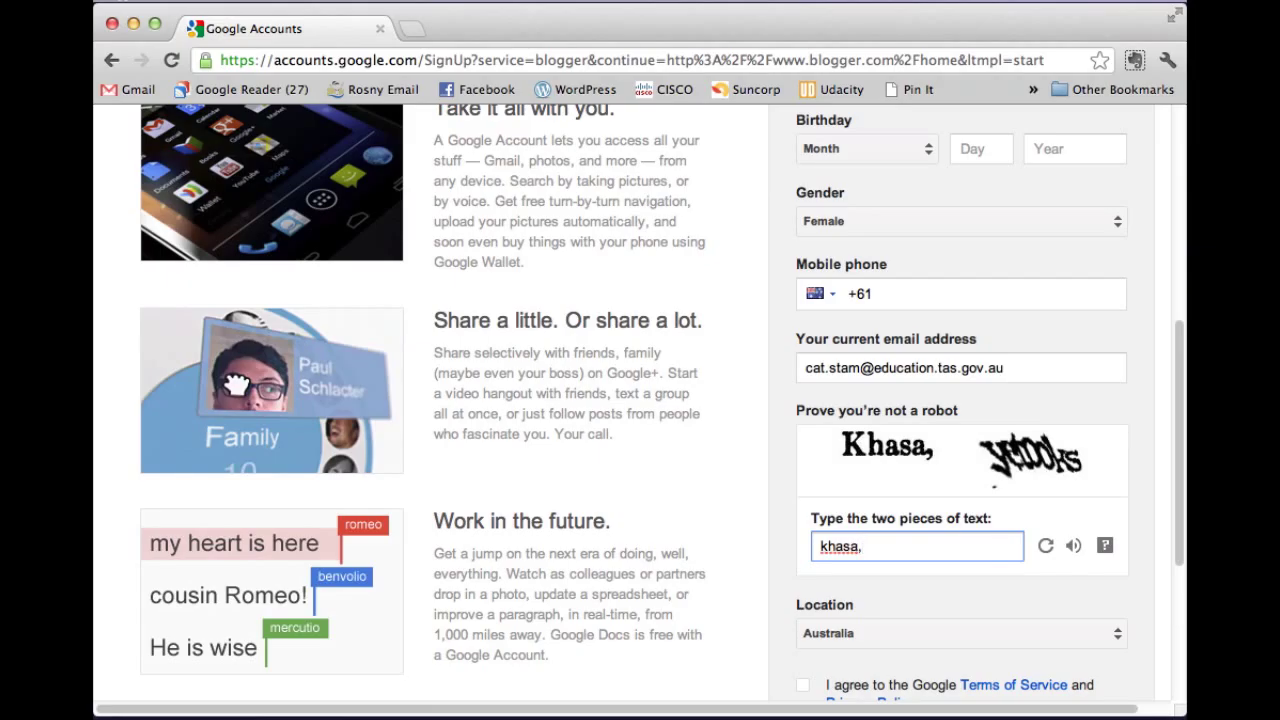
pyautogui.write(' yetooks')
# Agree to the Terms of Service and turn off ad personalization.
pyautogui.scroll(-4, 779, 551)
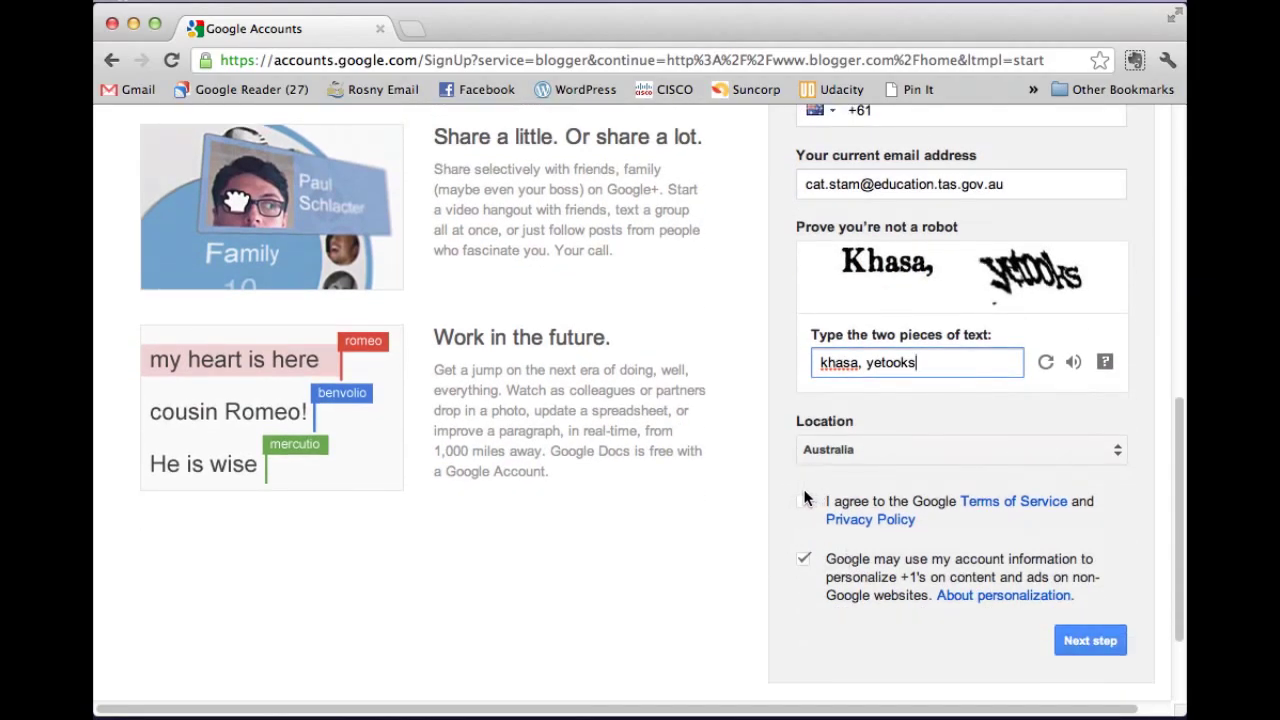
pyautogui.click(805, 507)
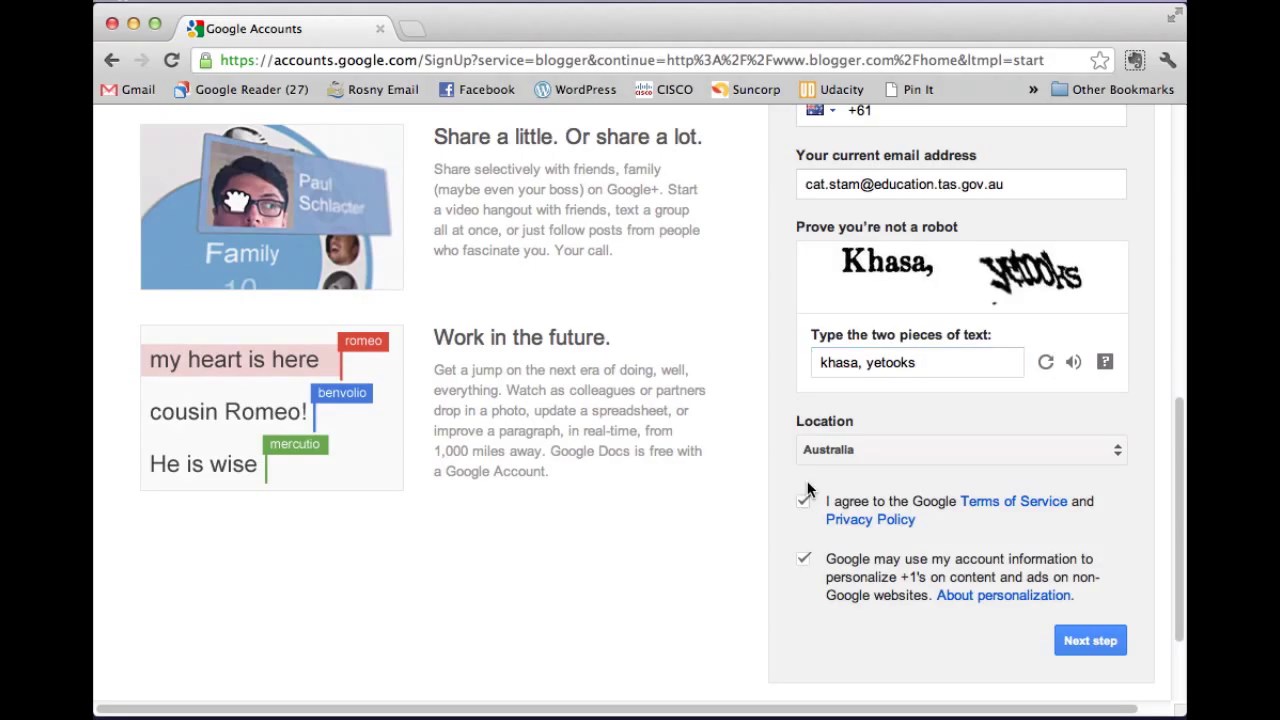
pyautogui.click(807, 560)
# Submit the form, then re-enter and confirm the account password.
pyautogui.click(1085, 641)
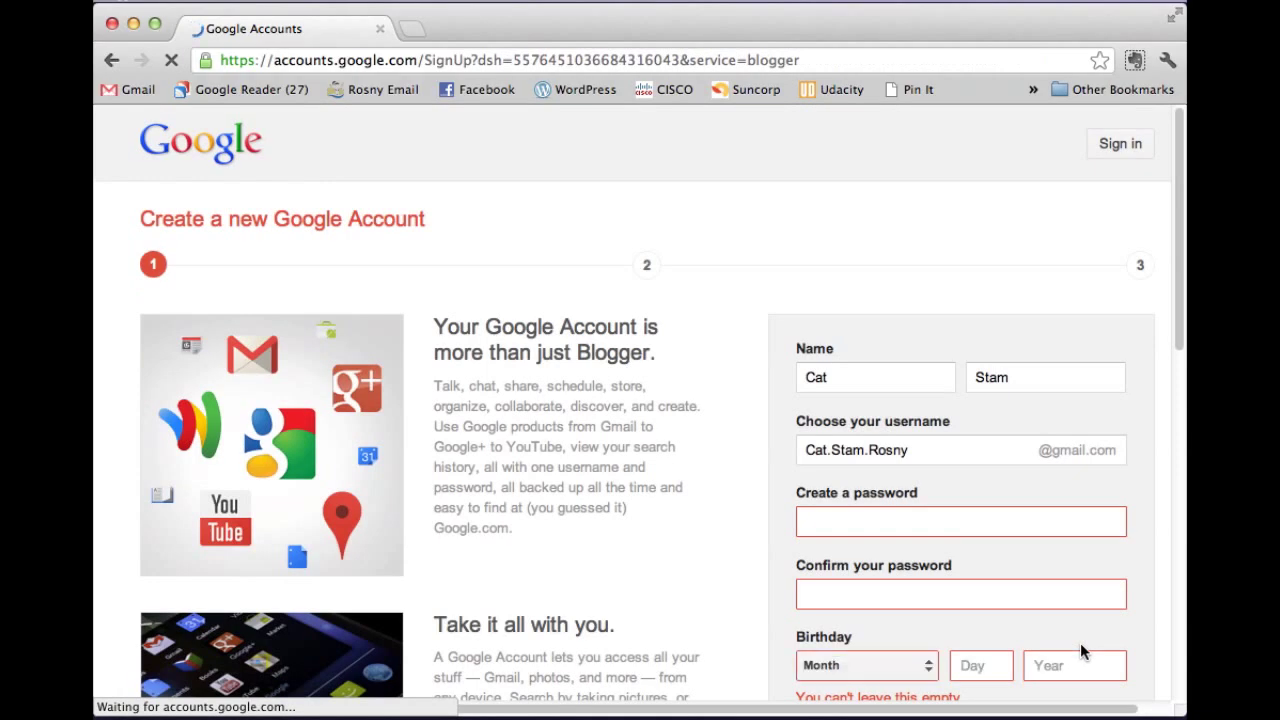
pyautogui.scroll(-3, 1012, 459)
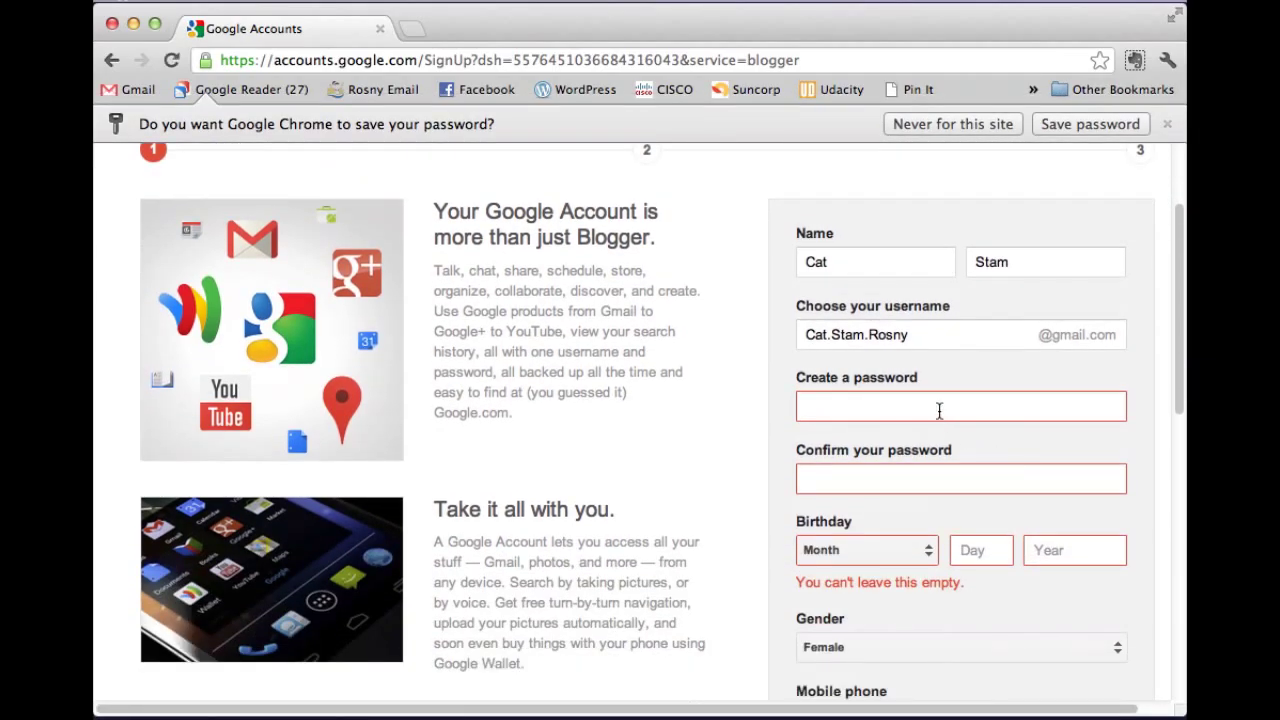
pyautogui.click(891, 407)
pyautogui.write('***')
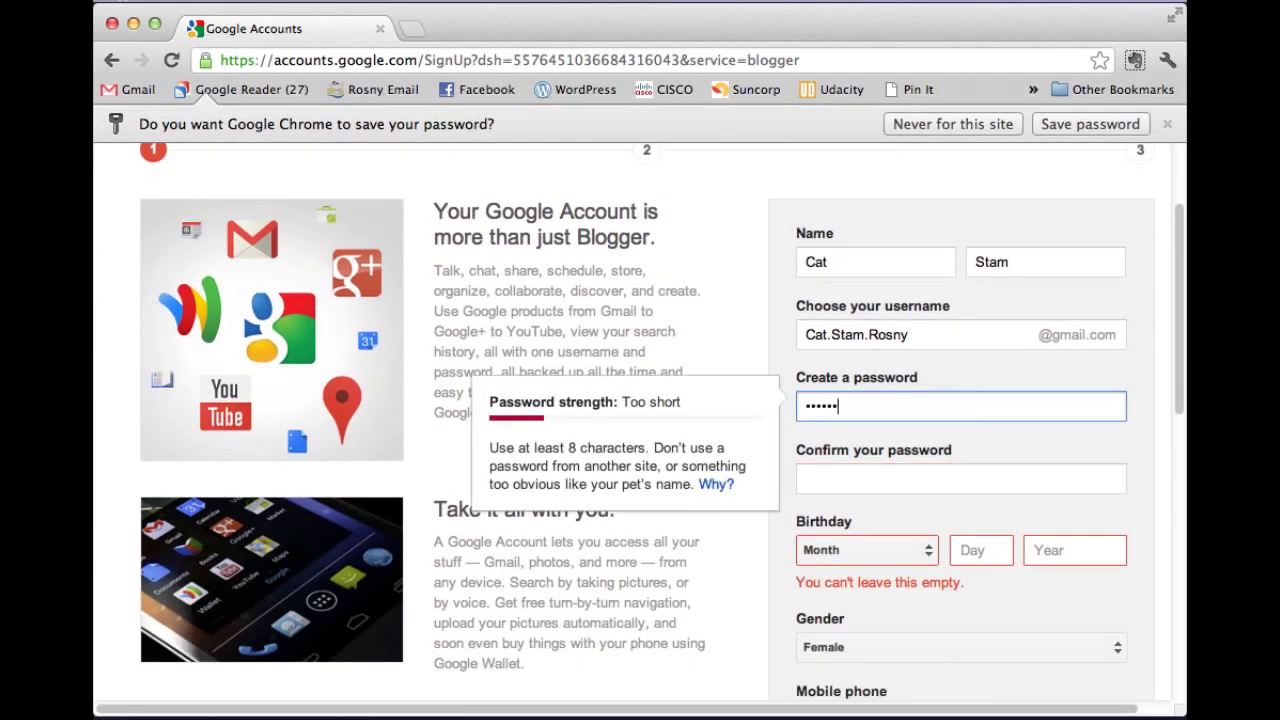
pyautogui.write('*******')
pyautogui.press('Tab')
pyautogui.write('**********')
pyautogui.press('Tab')
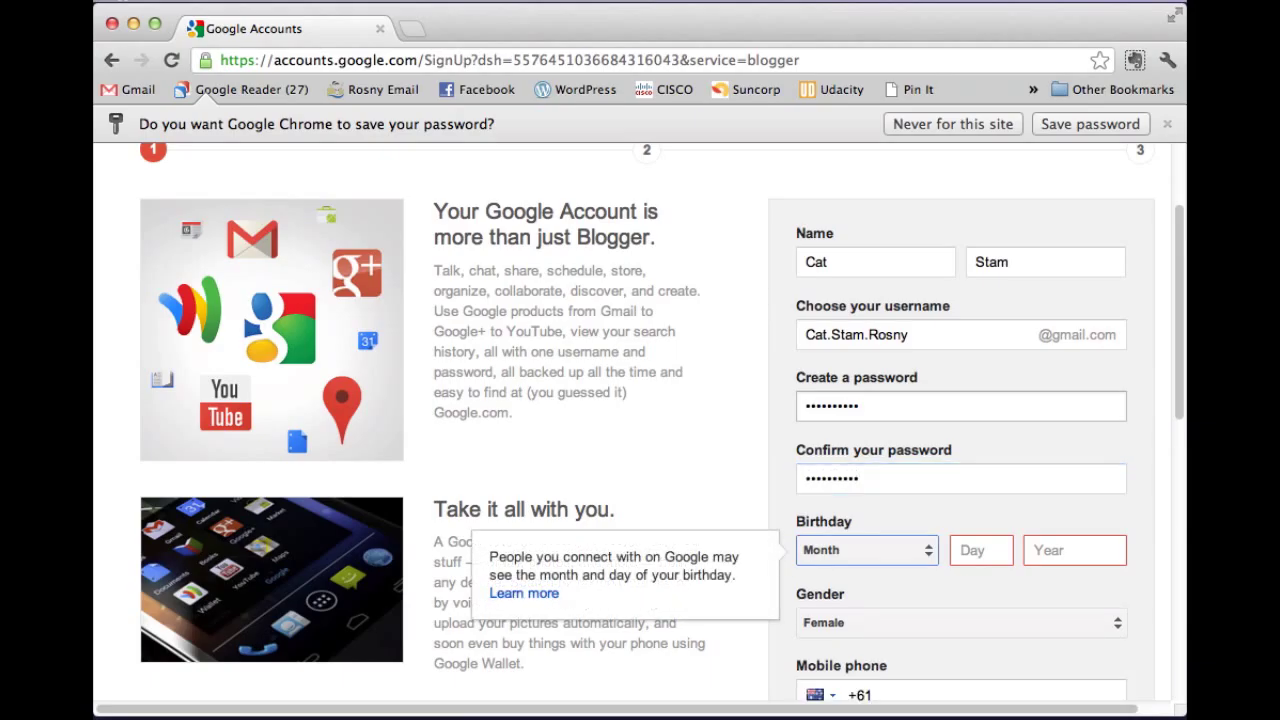
pyautogui.click(852, 549)
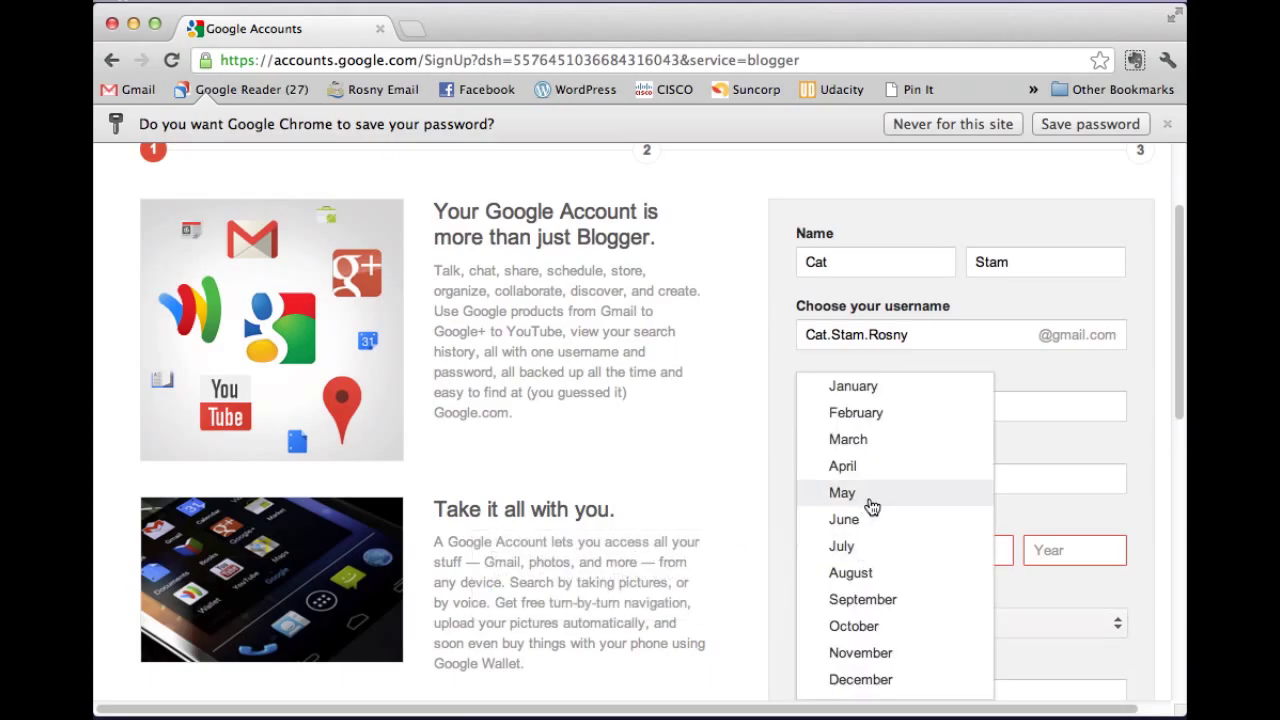
pyautogui.click(872, 574)
pyautogui.click(990, 546)
pyautogui.press('Tab')
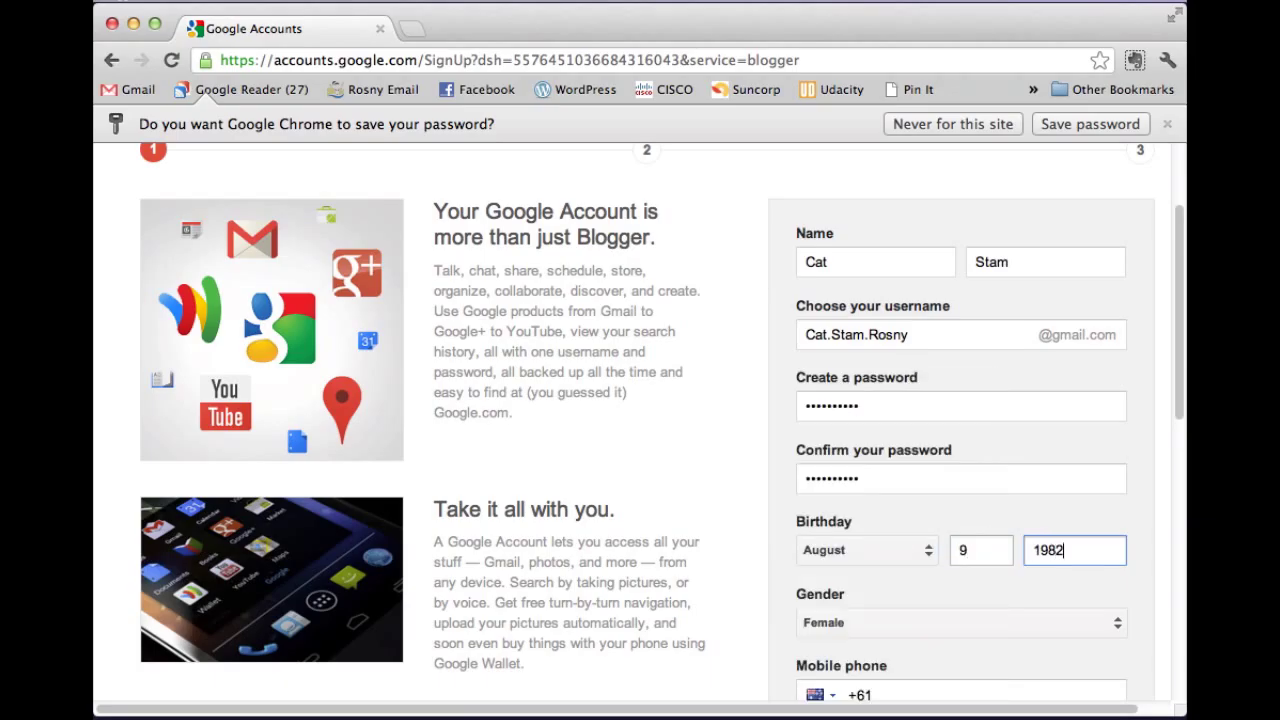
# Type the captcha words, fixing a typo, and submit the sign-up form.
pyautogui.scroll(-5, 978, 492)
pyautogui.scroll(-4, 973, 450)
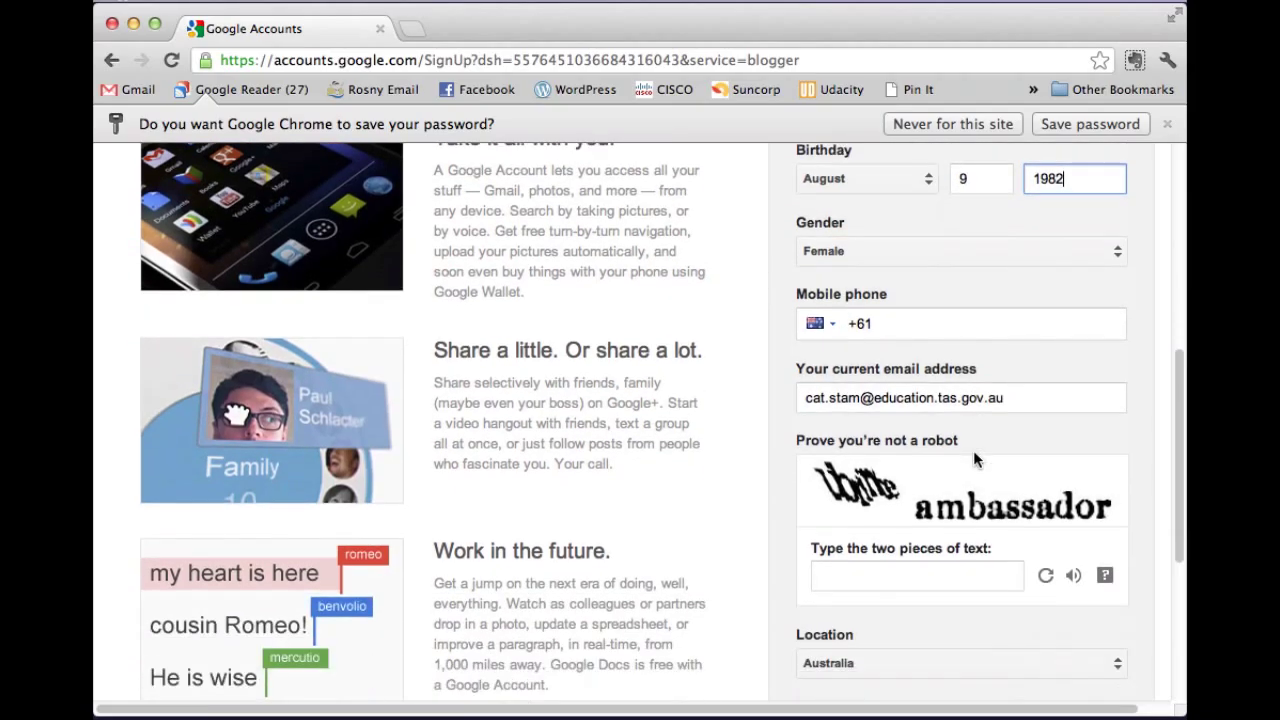
pyautogui.click(873, 470)
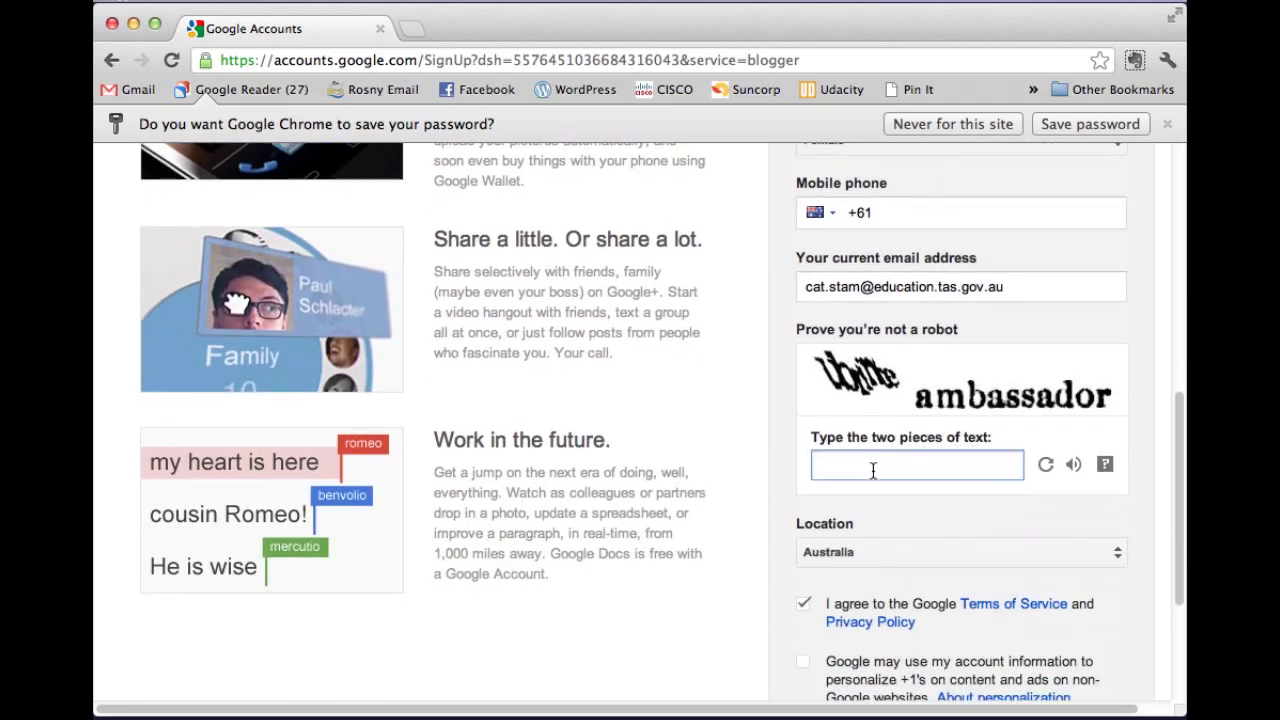
pyautogui.write('ubrinbe')
pyautogui.press('BackSpace')
pyautogui.press('BackSpace')
pyautogui.write('te ambassador')
pyautogui.scroll(-2, 889, 491)
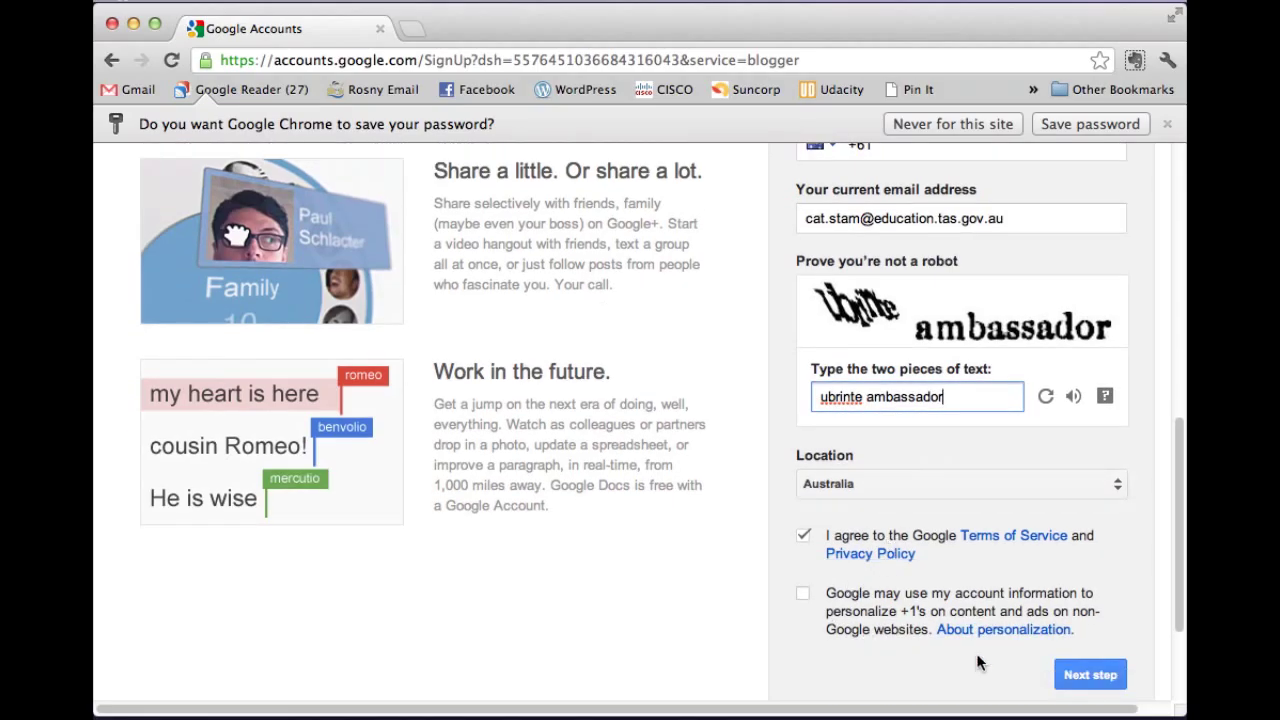
pyautogui.click(1093, 677)
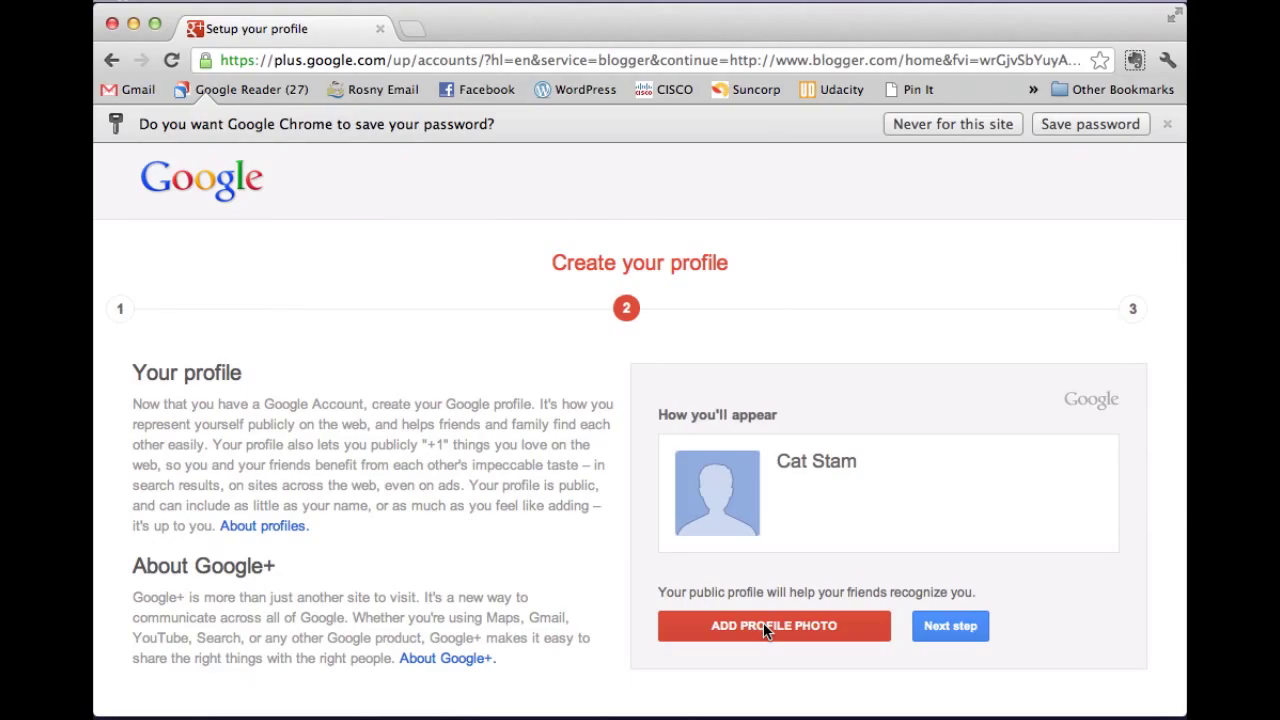
# Try uploading the Avatar image from Desktop and dismiss the photo-too-small warning.
pyautogui.click(763, 626)
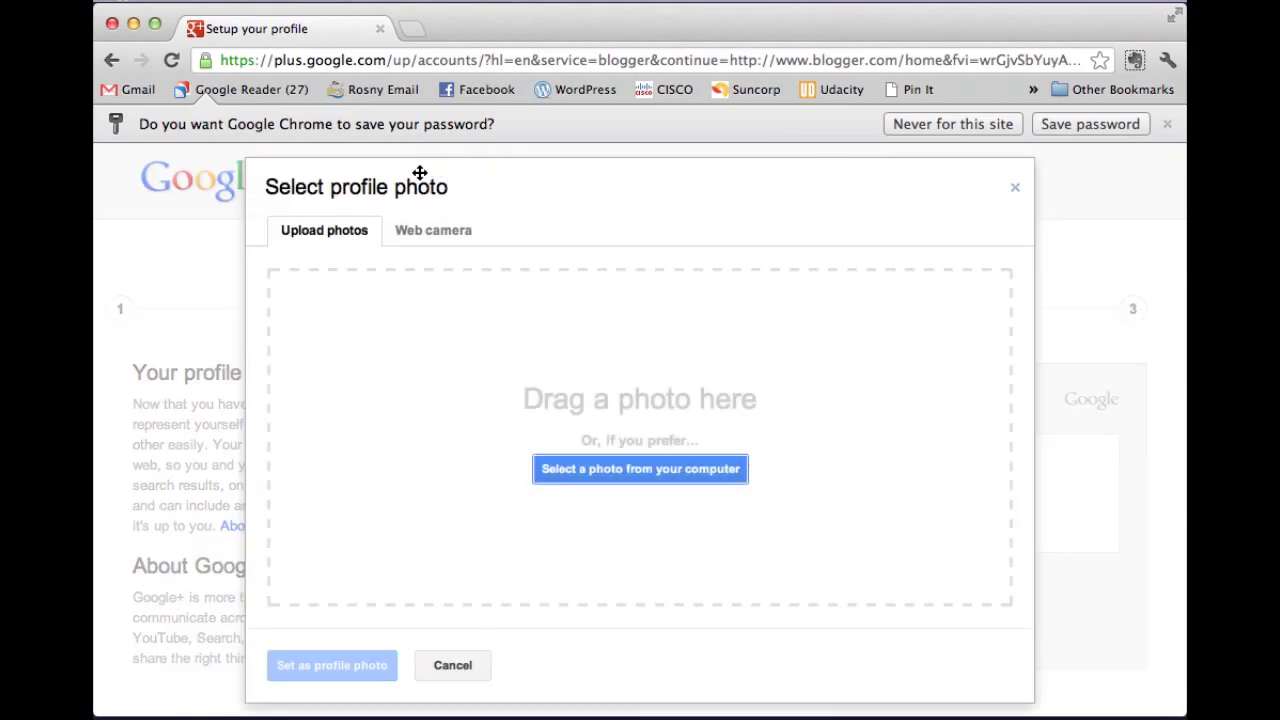
pyautogui.click(644, 466)
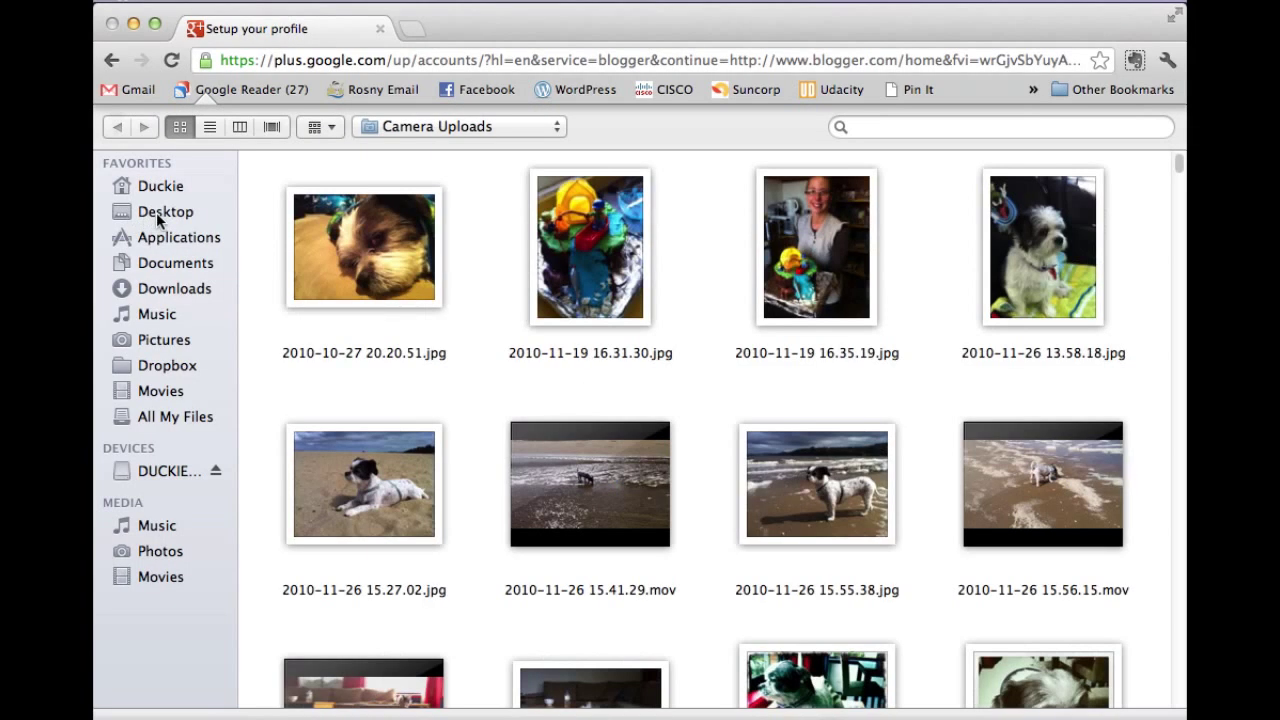
pyautogui.click(155, 212)
pyautogui.click(312, 195)
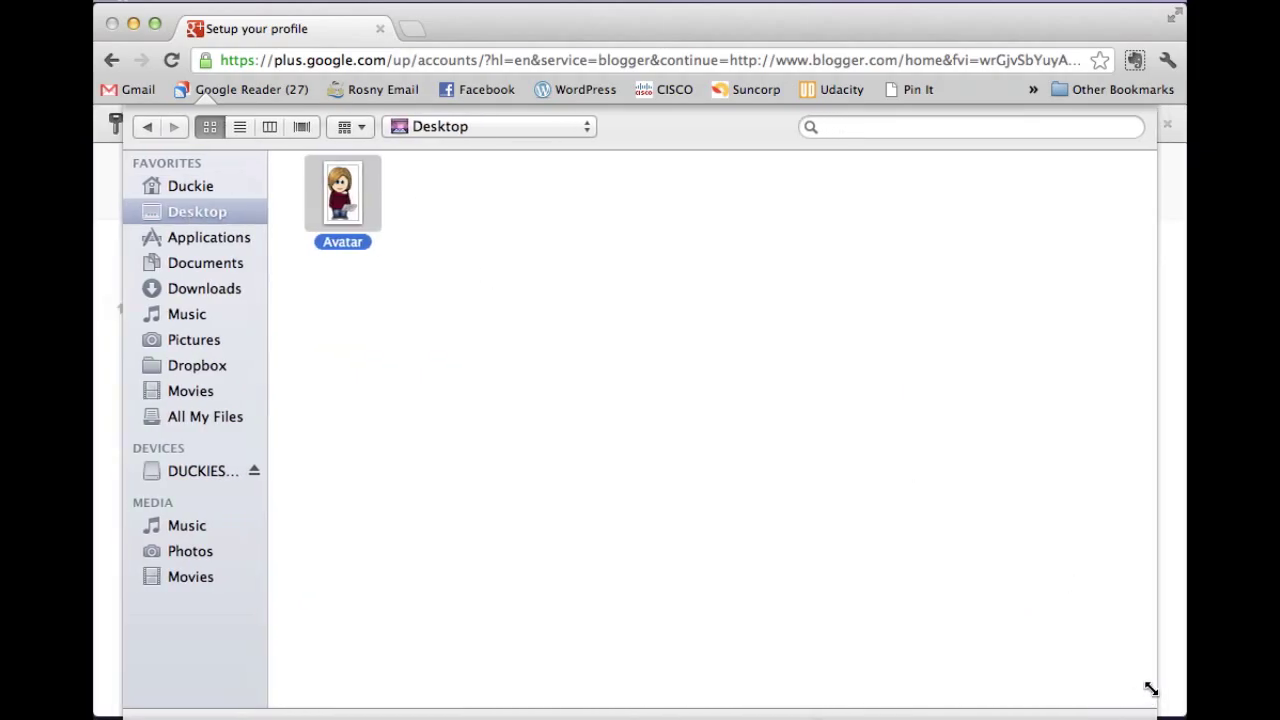
pyautogui.click(1085, 652)
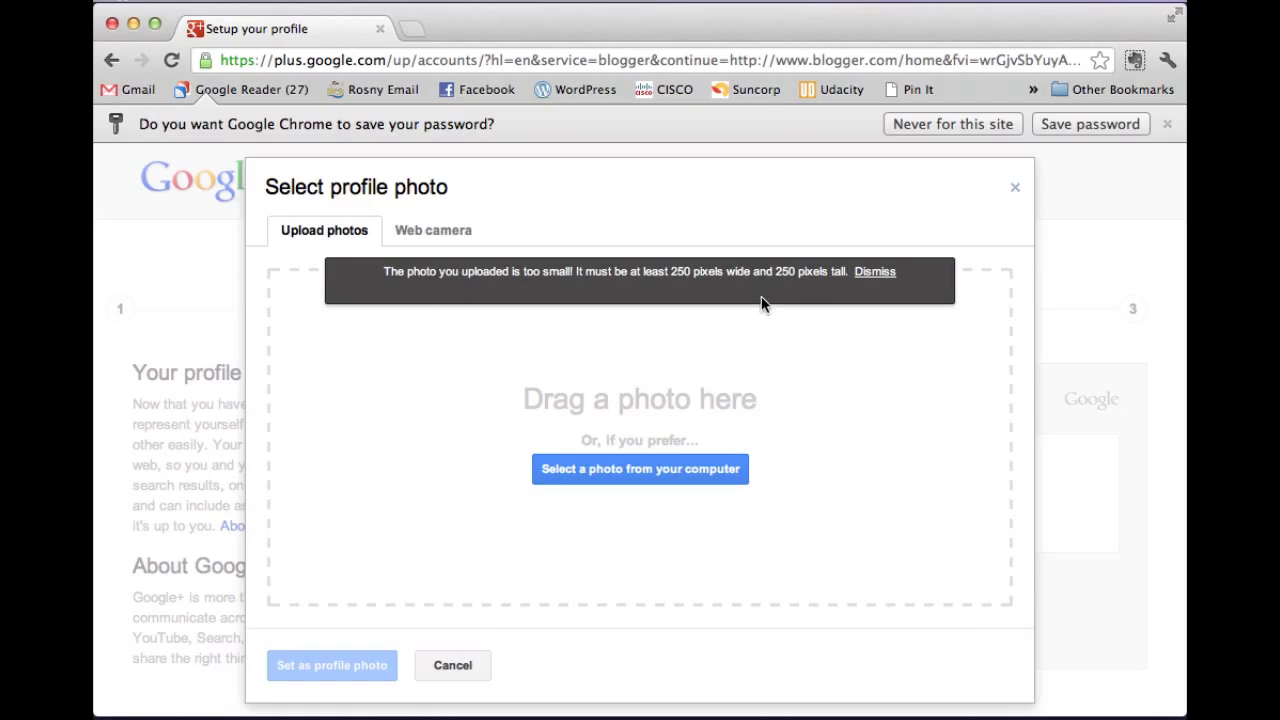
pyautogui.click(866, 273)
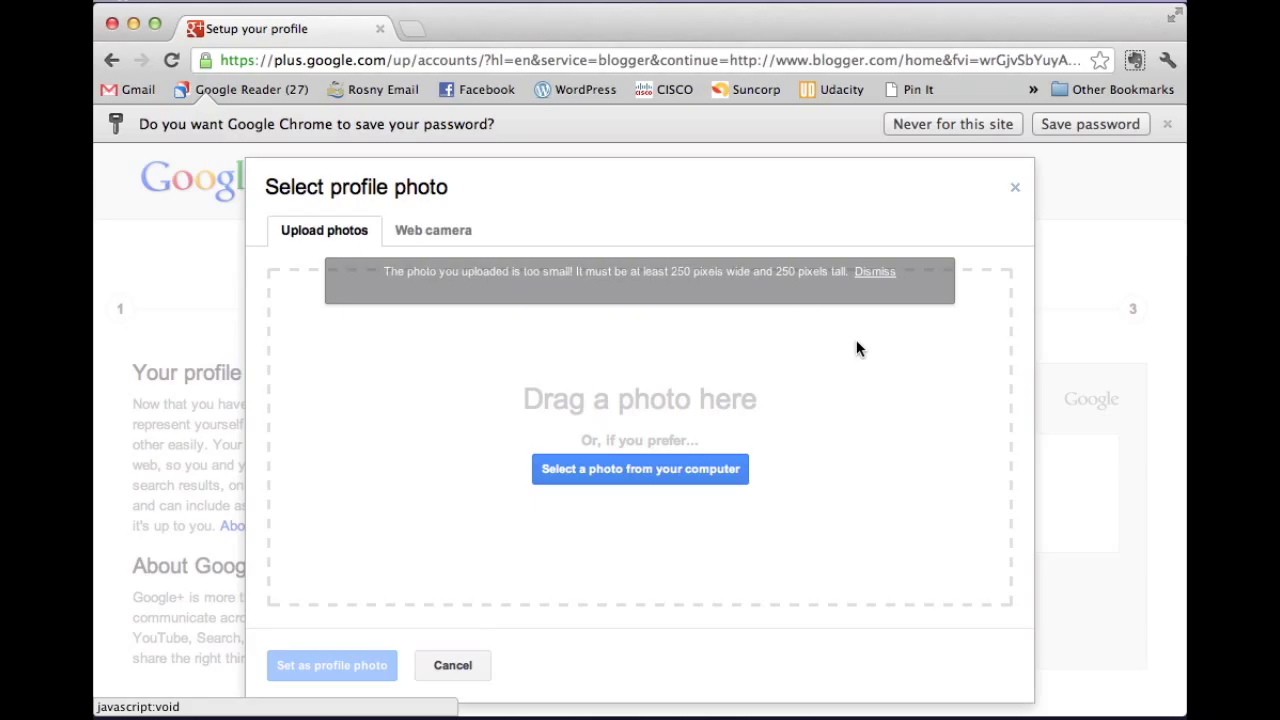
# Upload CatTeacherAvatar from the Documents folder as the profile photo.
pyautogui.click(624, 475)
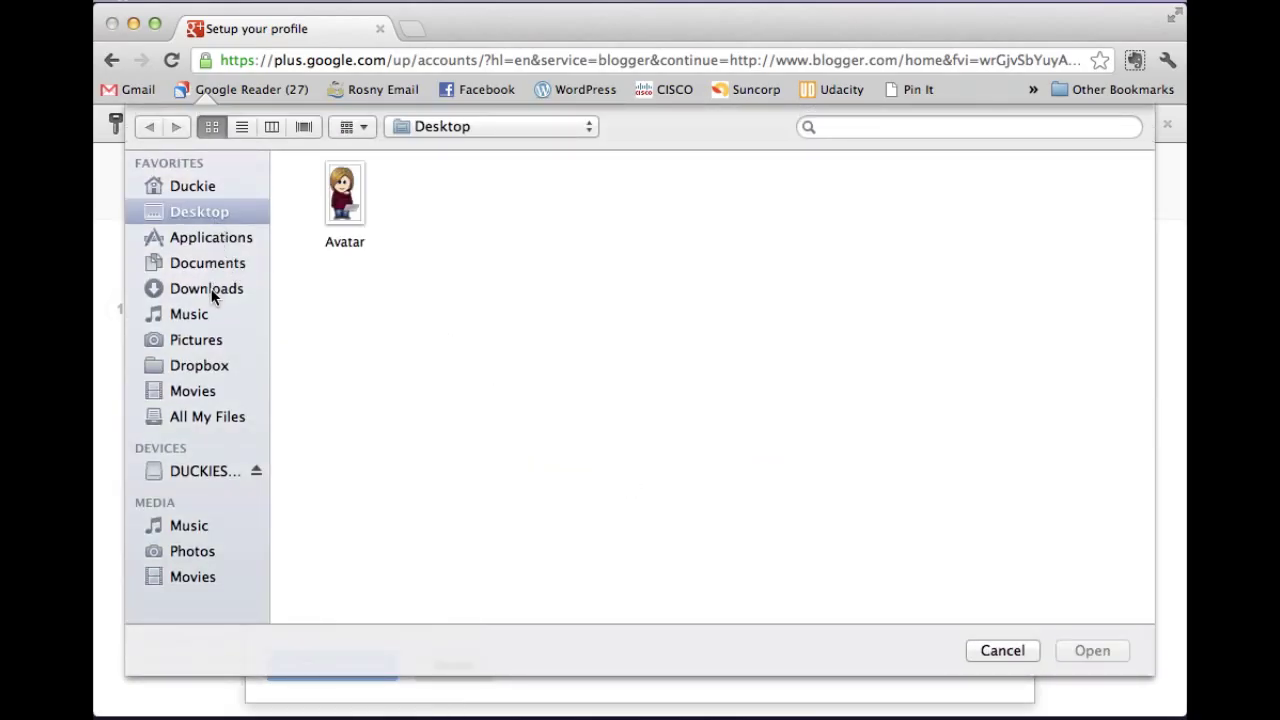
pyautogui.click(213, 266)
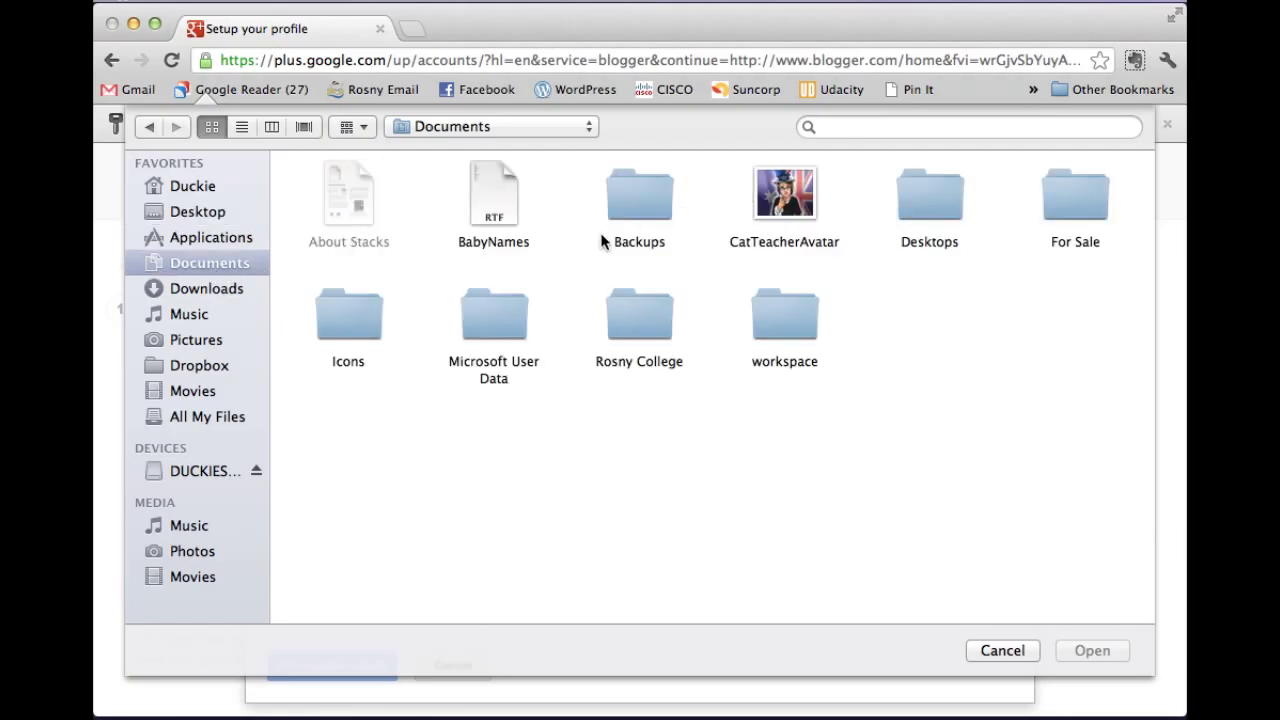
pyautogui.click(232, 289)
pyautogui.click(220, 263)
pyautogui.click(801, 192)
pyautogui.click(1092, 651)
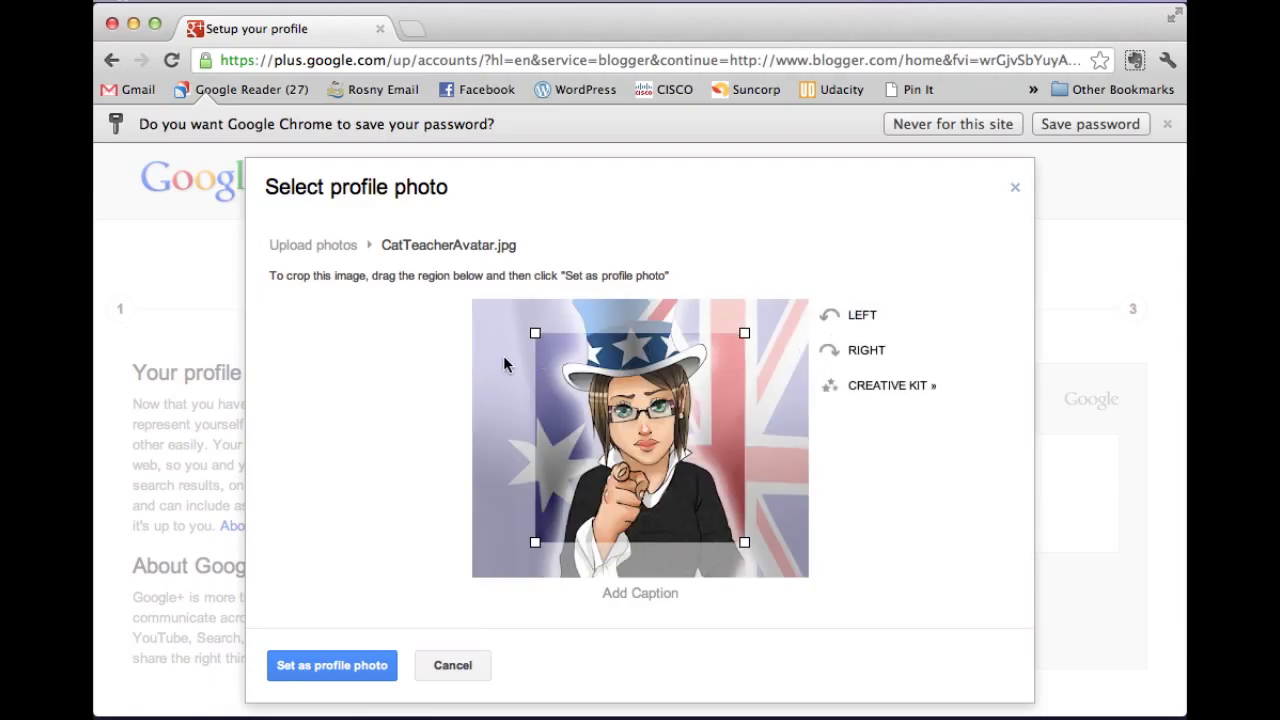
# Enlarge the crop square on CatTeacherAvatar and set it as profile photo.
pyautogui.moveTo(535, 333); pyautogui.dragTo(500, 298)
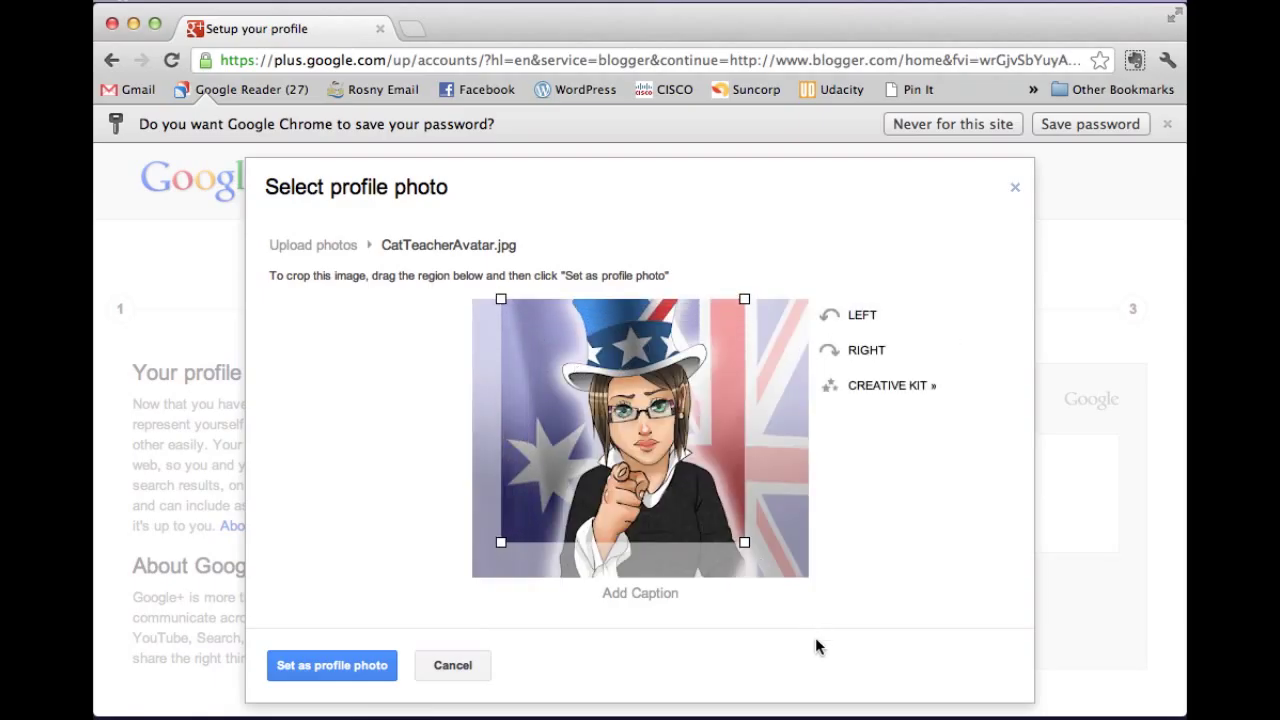
pyautogui.moveTo(745, 543); pyautogui.dragTo(782, 578)
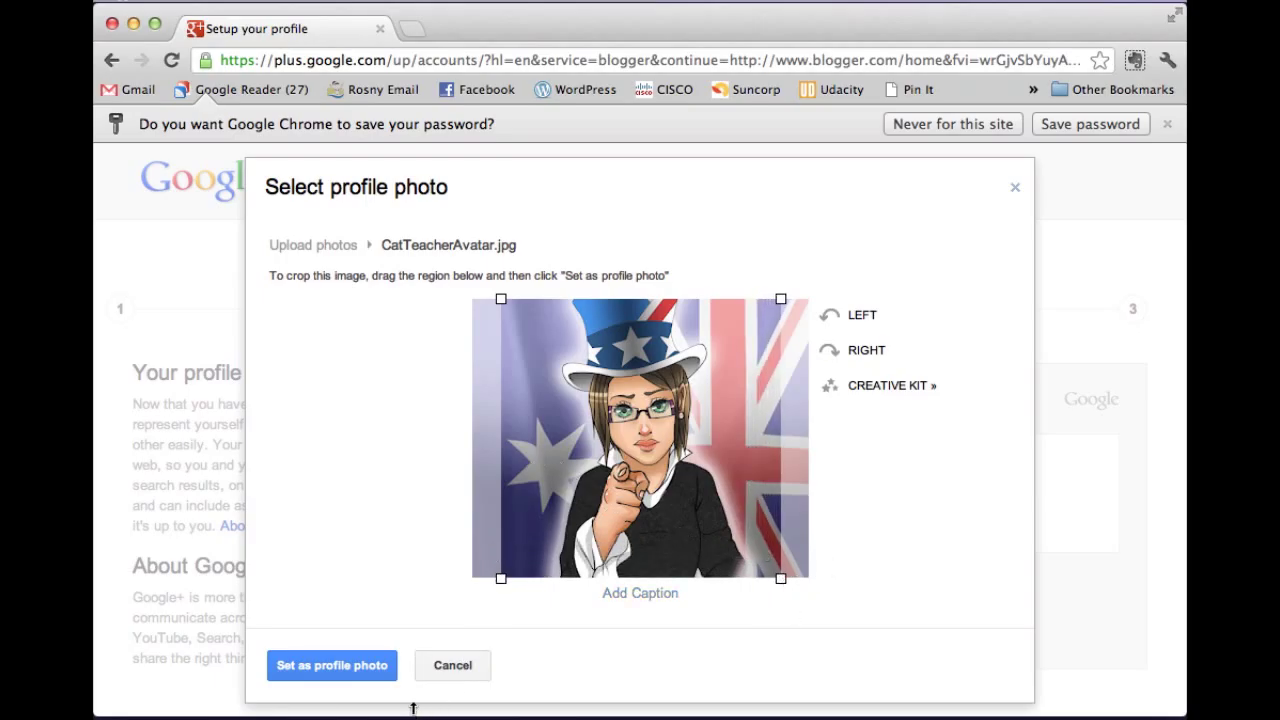
pyautogui.click(347, 666)
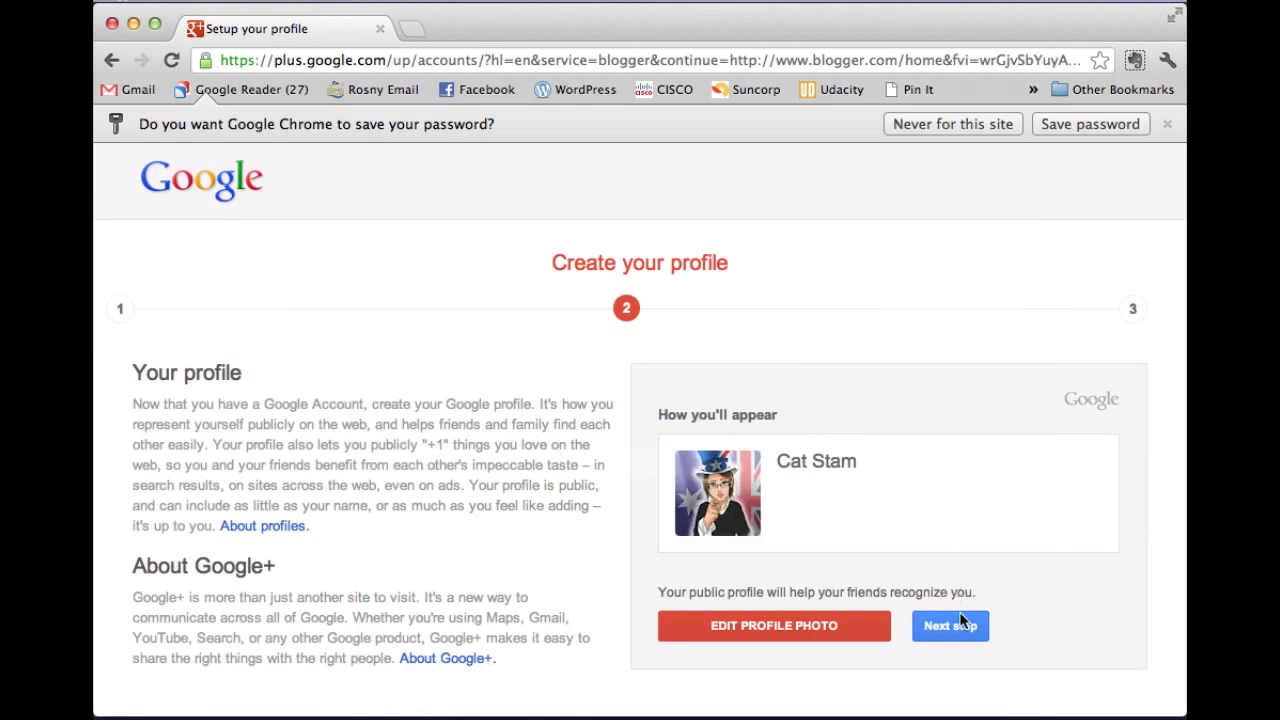
# Finish profile setup, highlight the new Gmail address, and return to Blogger.
pyautogui.click(950, 626)
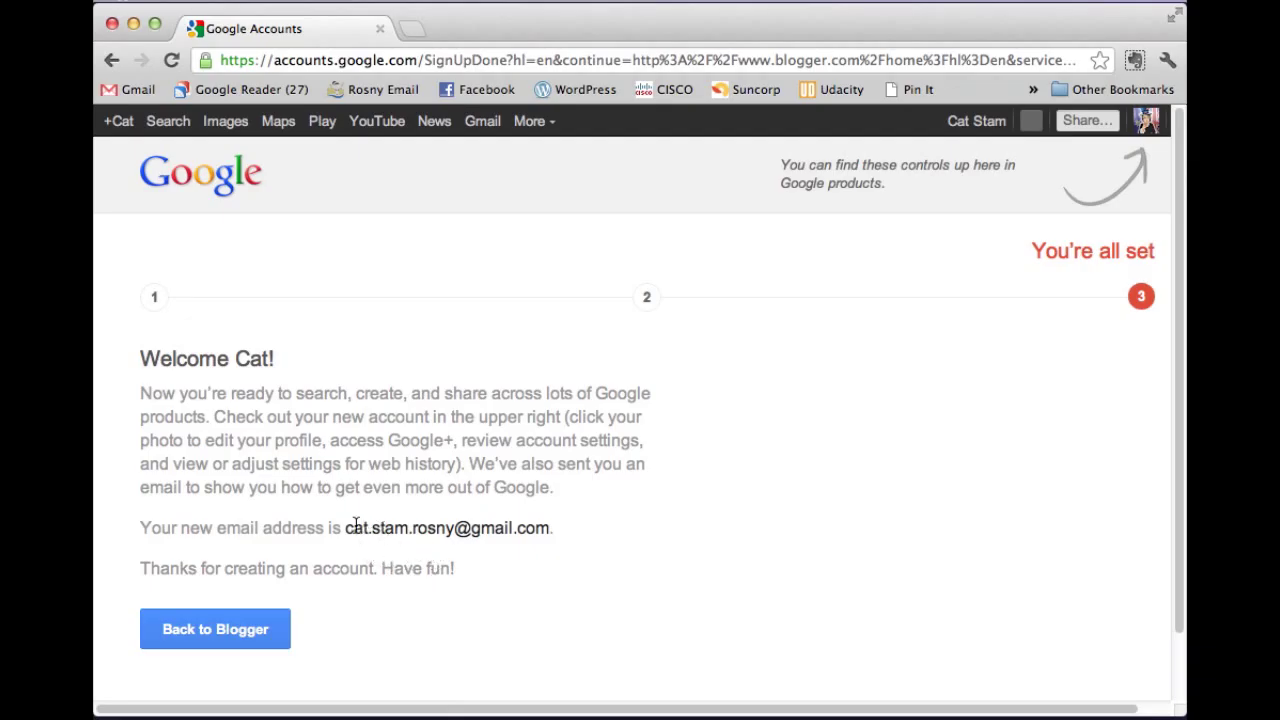
pyautogui.moveTo(347, 527); pyautogui.dragTo(548, 527)
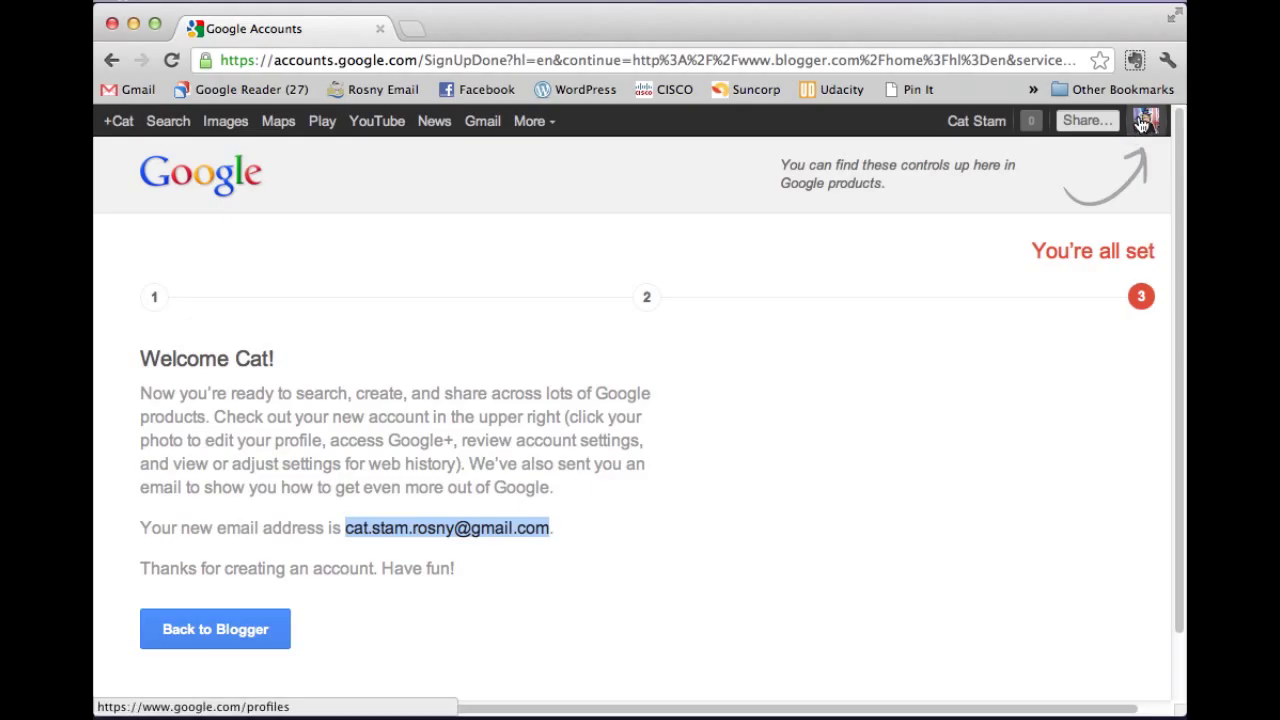
pyautogui.click(234, 630)
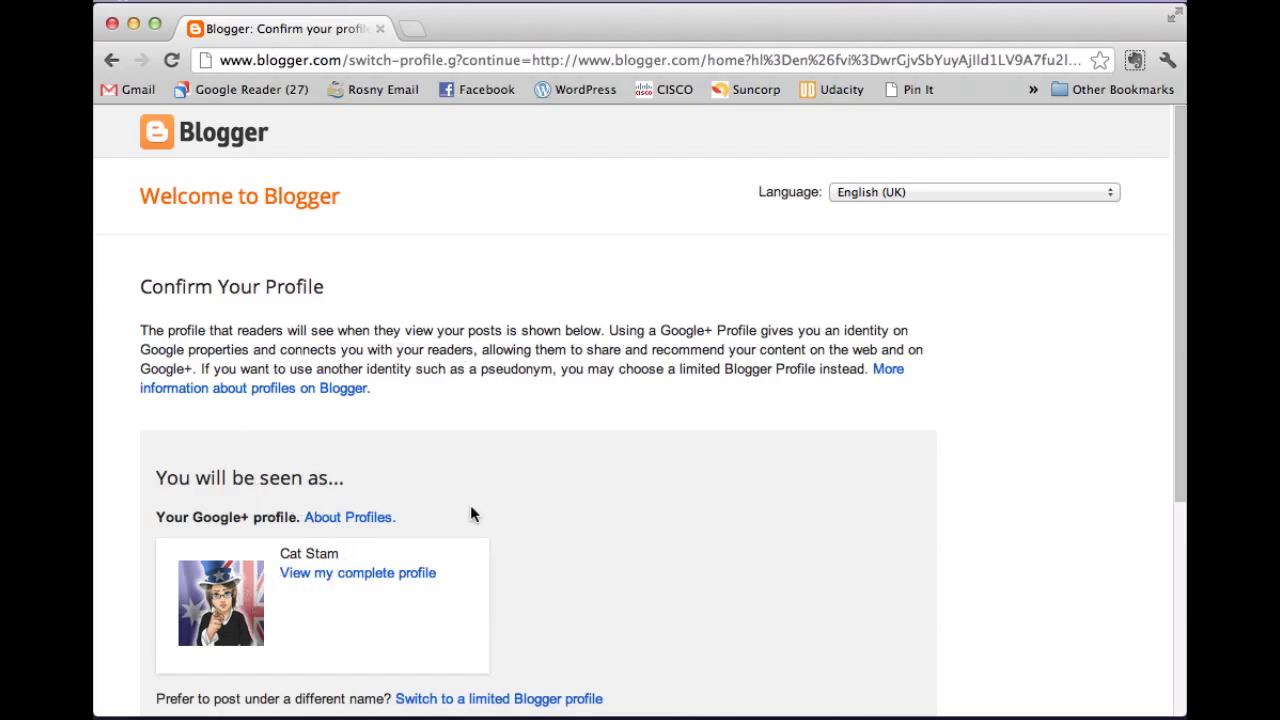
# Accept the Google+ profile without feature-announcement emails and continue into the Blogger dashboard.
pyautogui.scroll(-5, 610, 470)
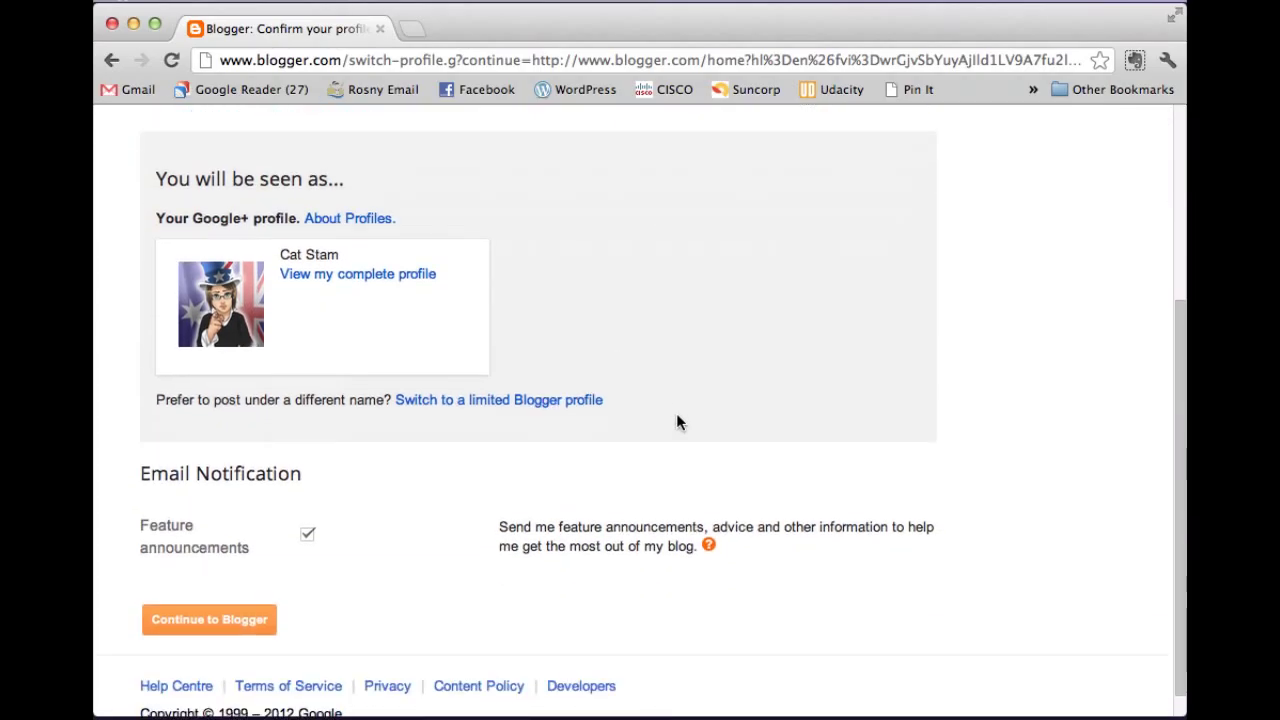
pyautogui.scroll(-1, 676, 422)
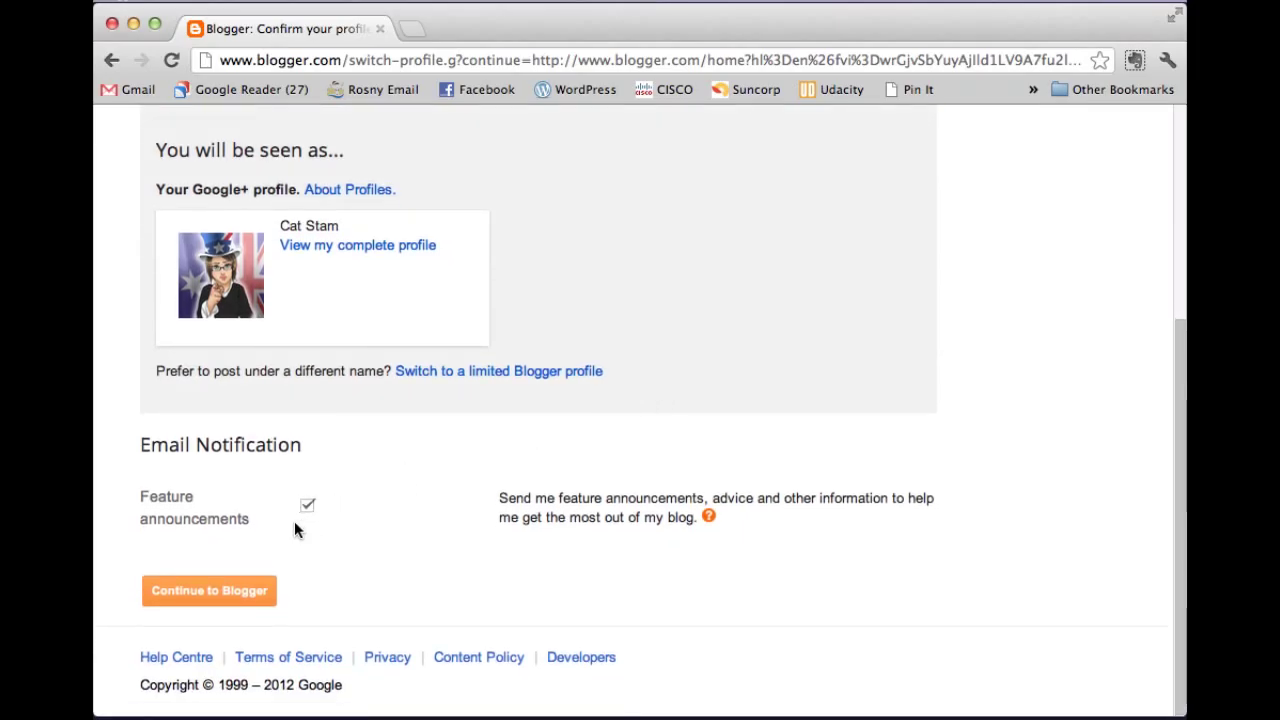
pyautogui.click(244, 595)
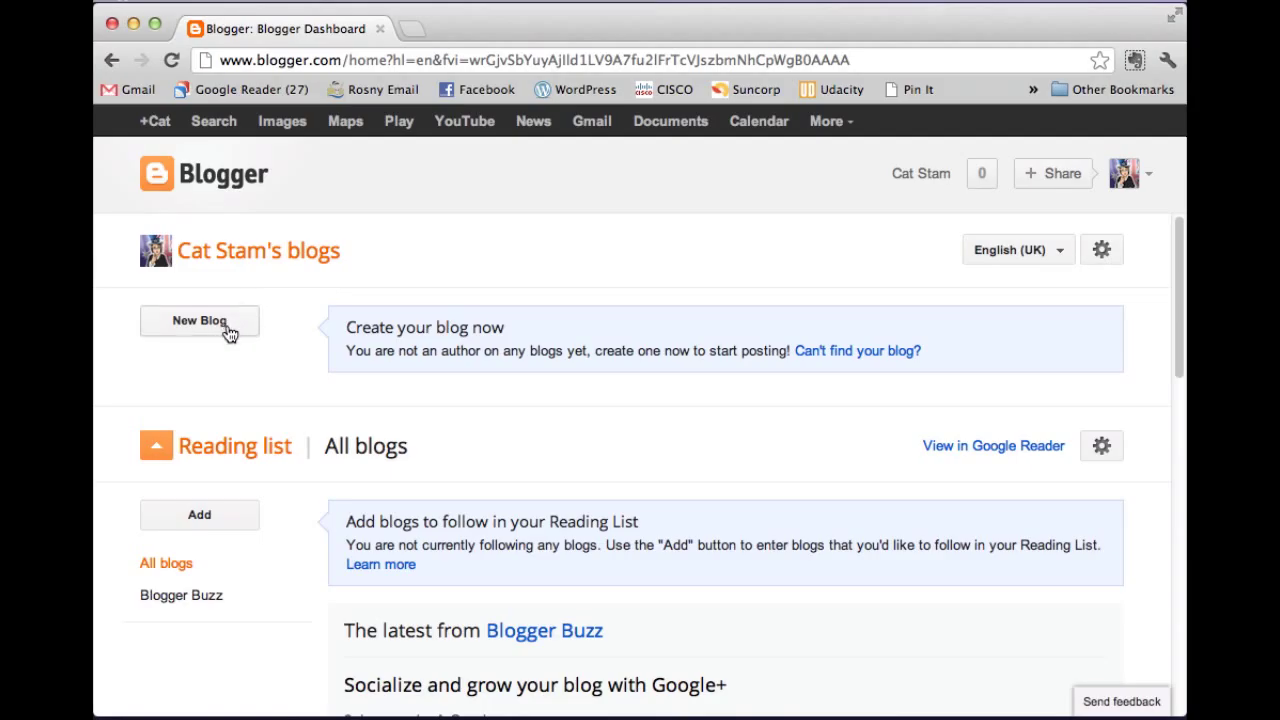
# Scroll through the empty Blogger dashboard and back up to the top.
pyautogui.scroll(-2, 554, 449)
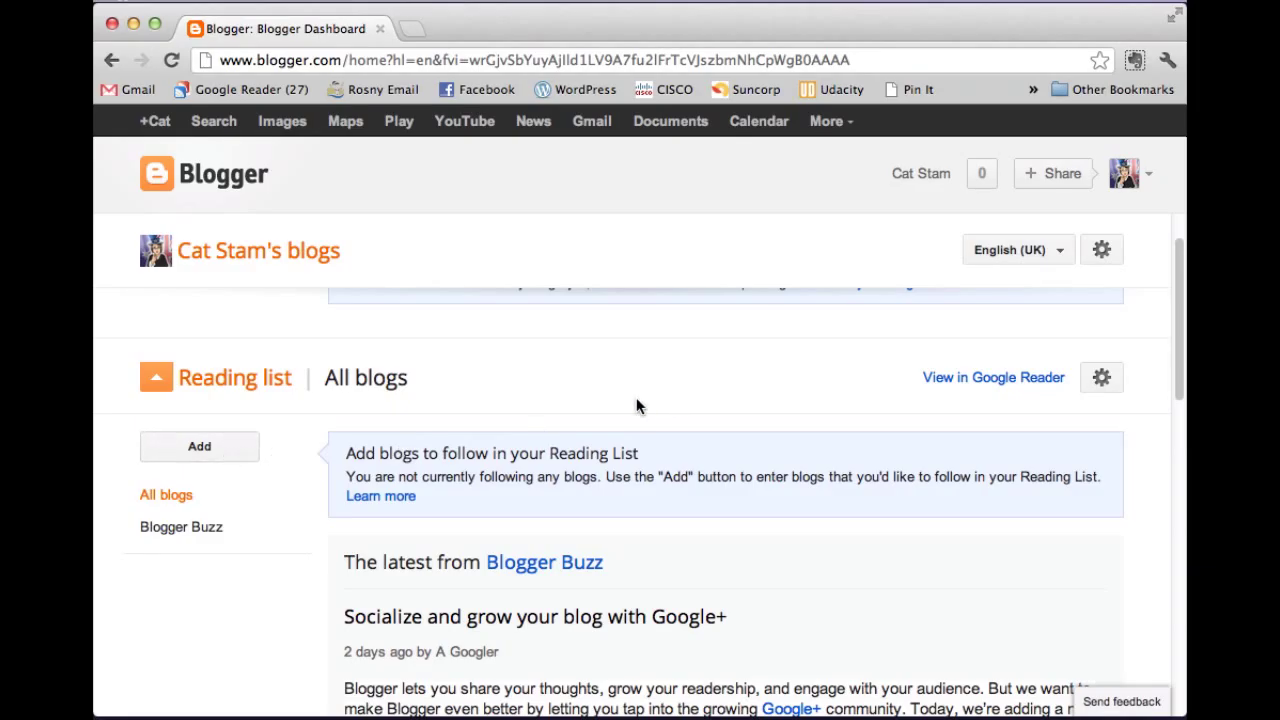
pyautogui.scroll(-1, 515, 427)
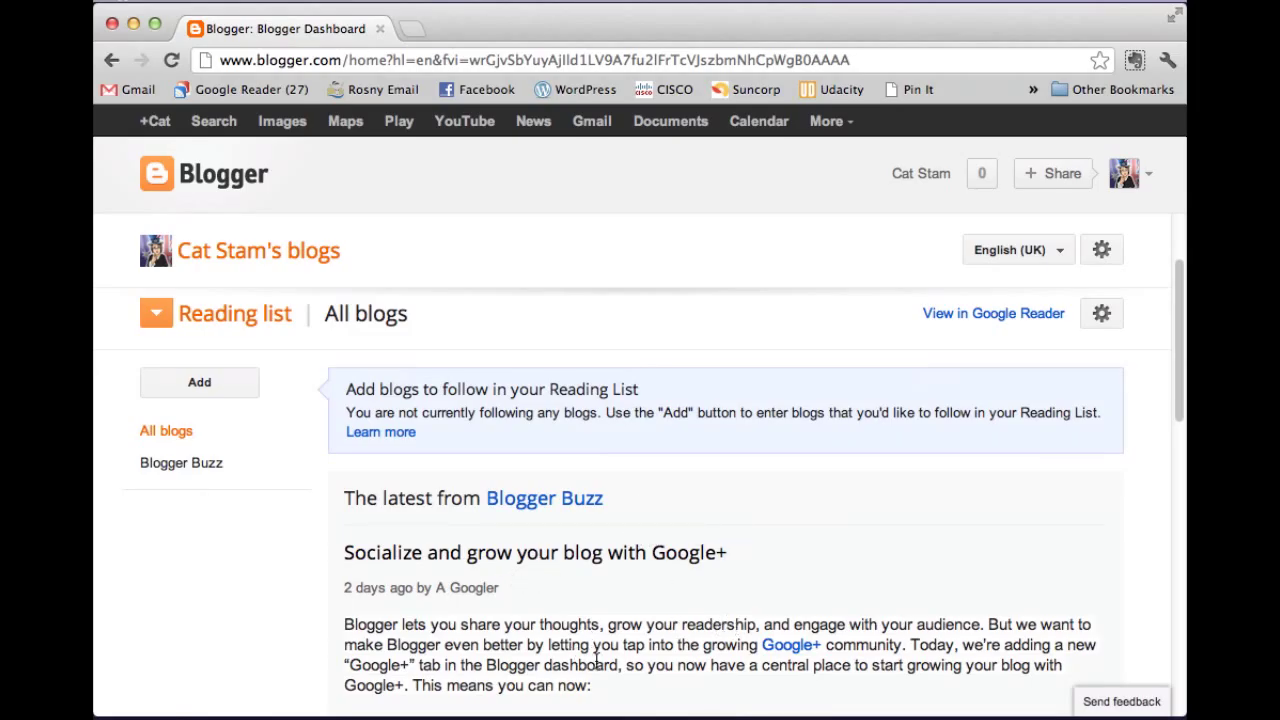
pyautogui.scroll(2, 613, 422)
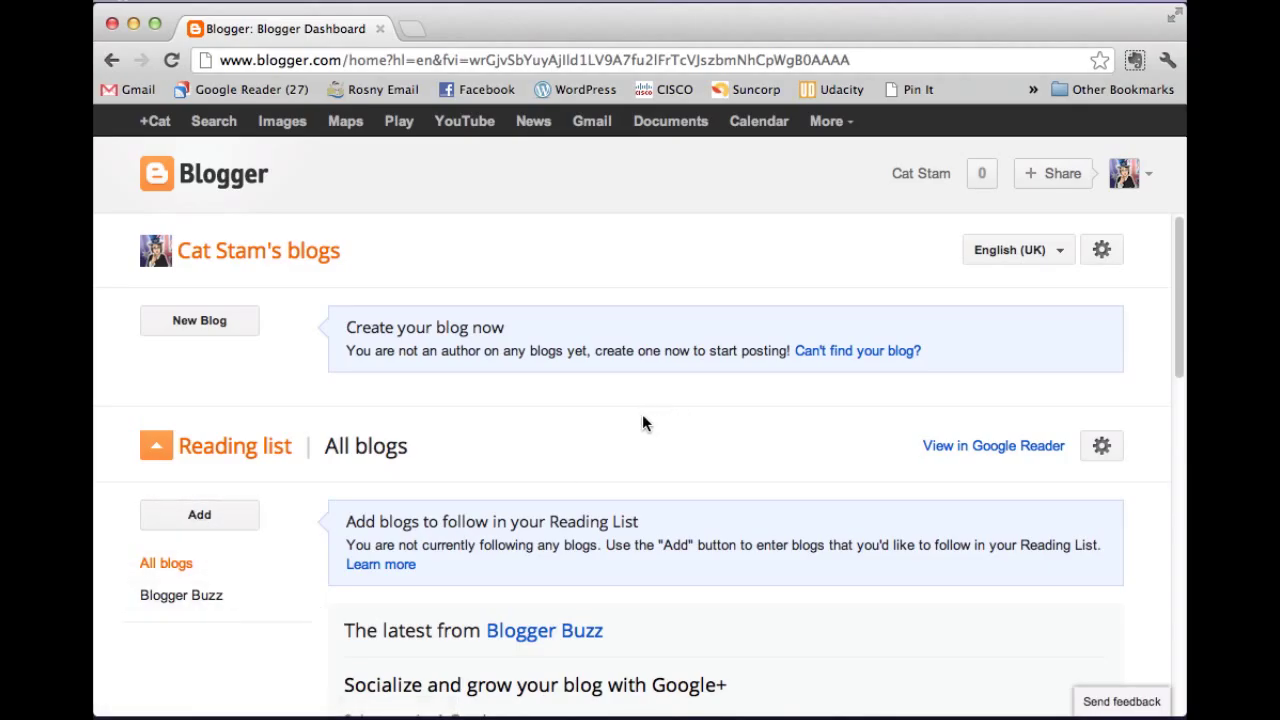
# Start creating a new blog from the Blogger Dashboard.
pyautogui.click(225, 330)
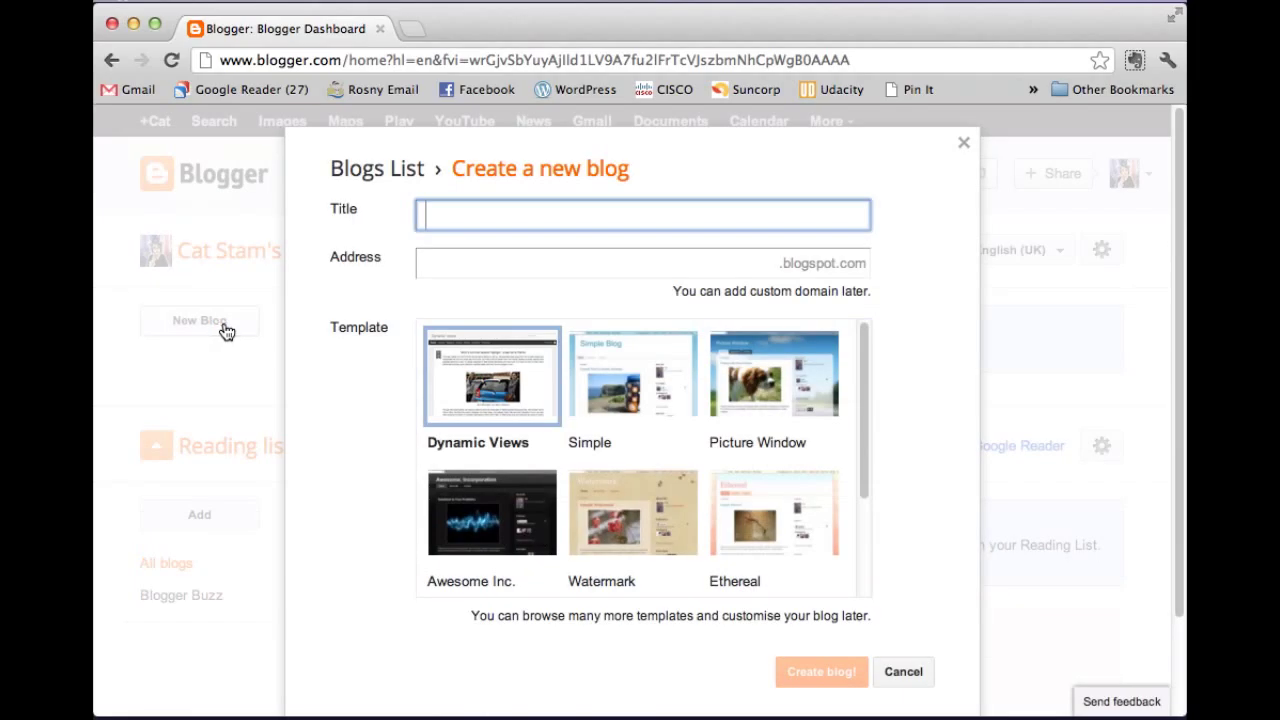
pyautogui.click(516, 258)
pyautogui.click(517, 216)
# Open the existing Multimedia blog's blogspot address in a new tab and select its title and URL.
pyautogui.click(416, 30)
pyautogui.write('catst')
pyautogui.press('Return')
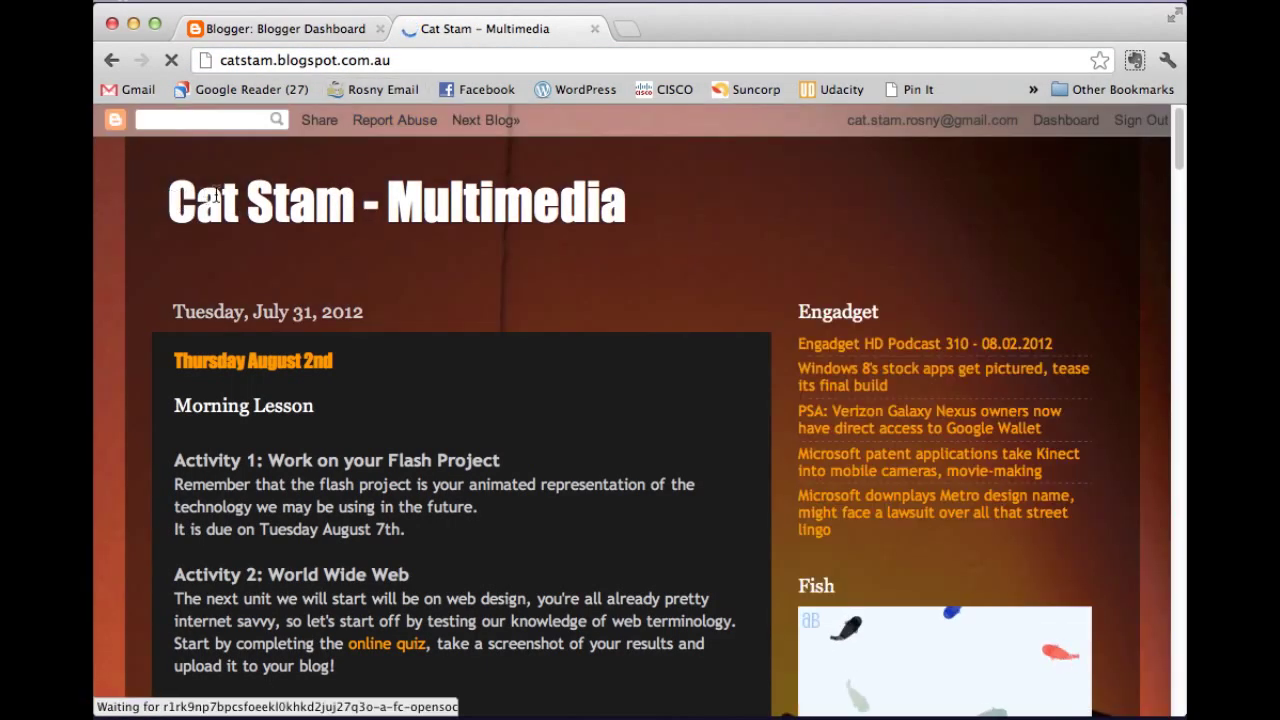
pyautogui.moveTo(158, 200); pyautogui.dragTo(659, 282)
pyautogui.click(418, 58)
pyautogui.moveTo(416, 60); pyautogui.dragTo(208, 62)
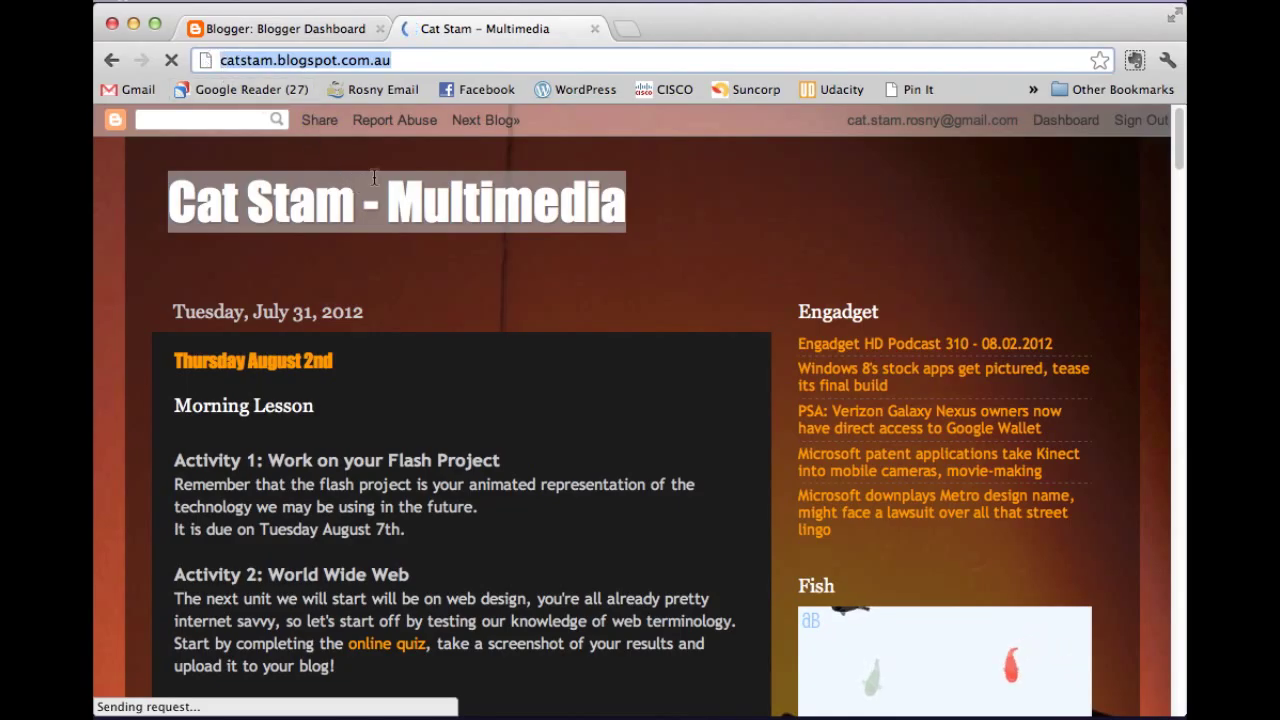
pyautogui.click(408, 60)
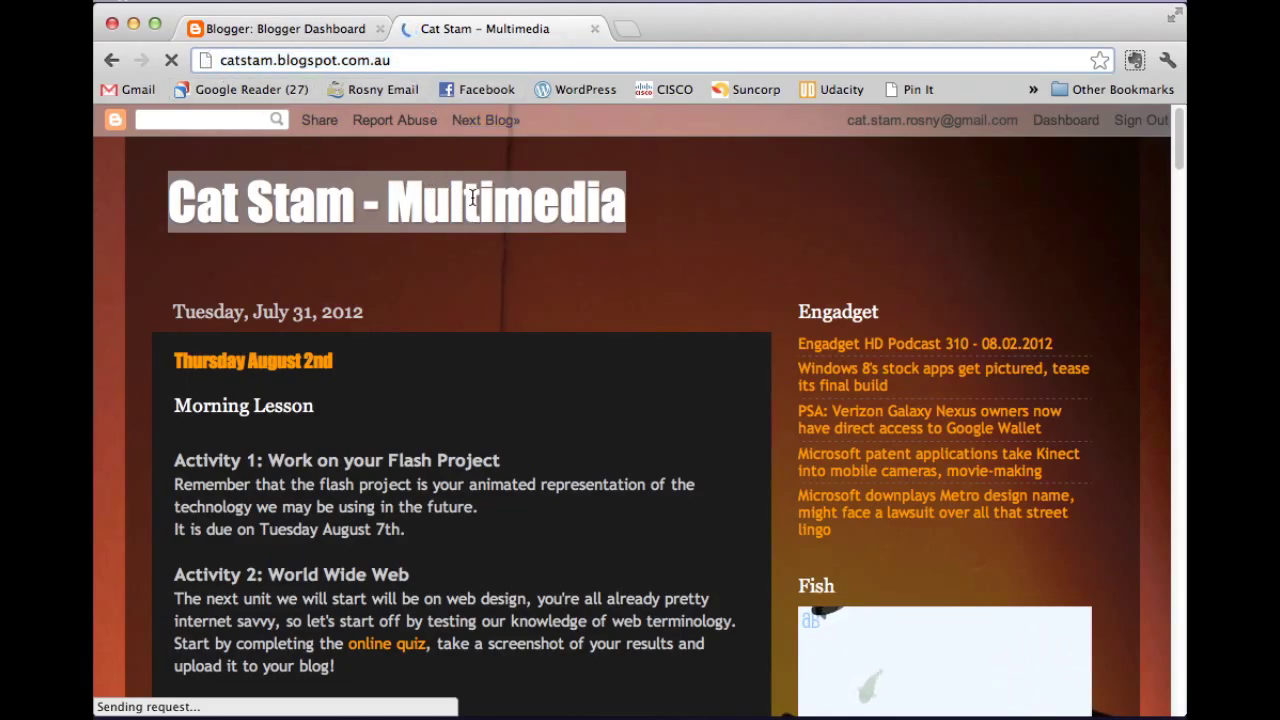
pyautogui.click(623, 225)
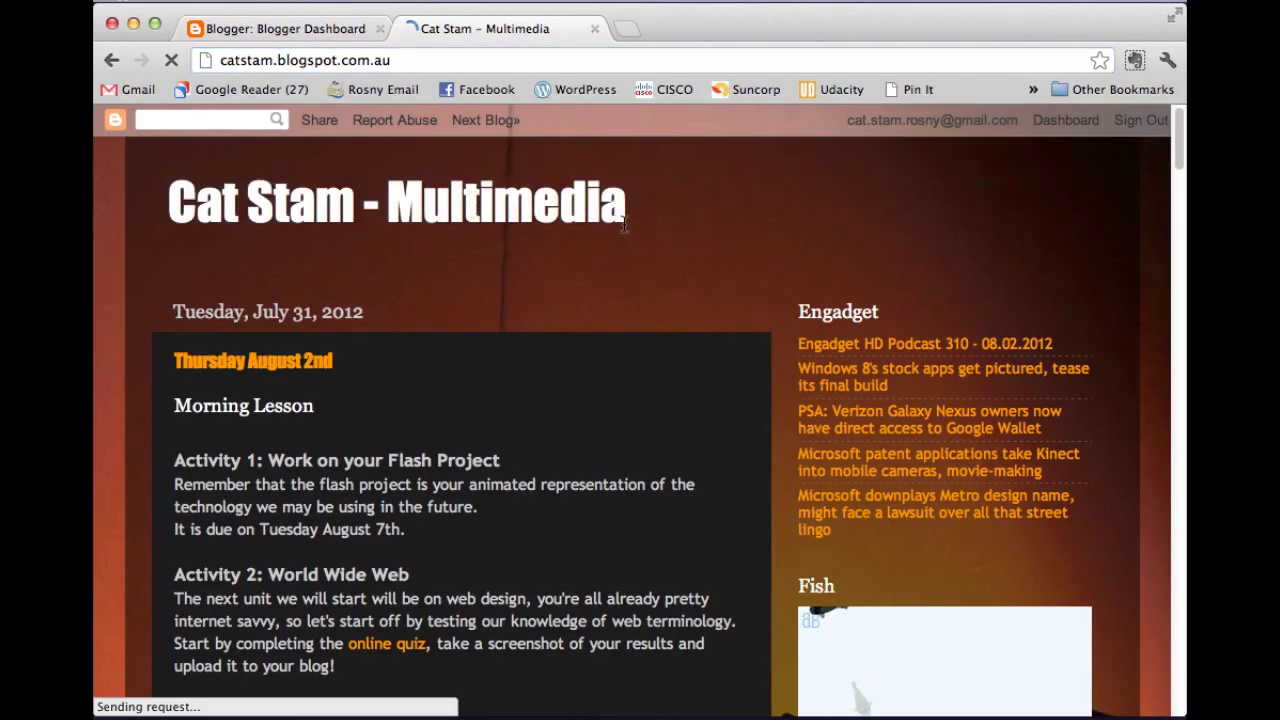
# Back on the Dashboard tab, type the new blog's title and correct it to 'Rosny Professional Learning Blog'.
pyautogui.click(286, 29)
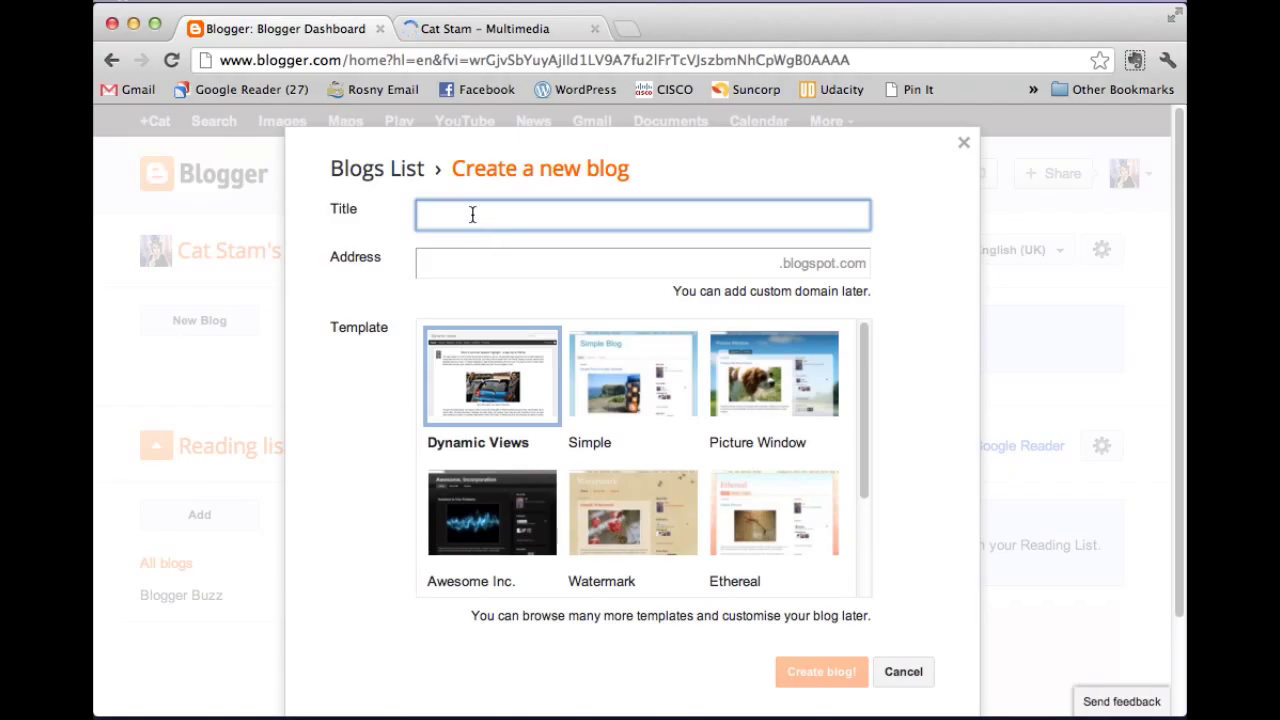
pyautogui.write('cat Stam Professional Lear')
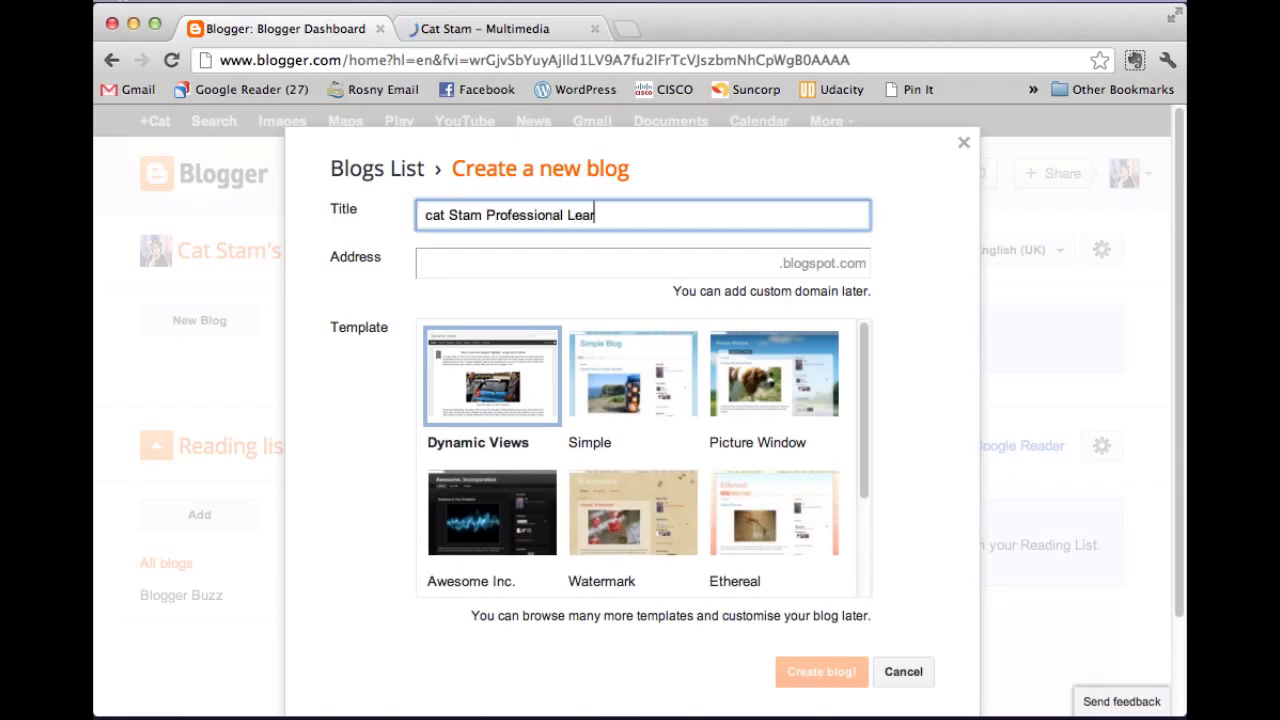
pyautogui.write('ning Blog')
pyautogui.click(433, 214)
pyautogui.press('BackSpace')
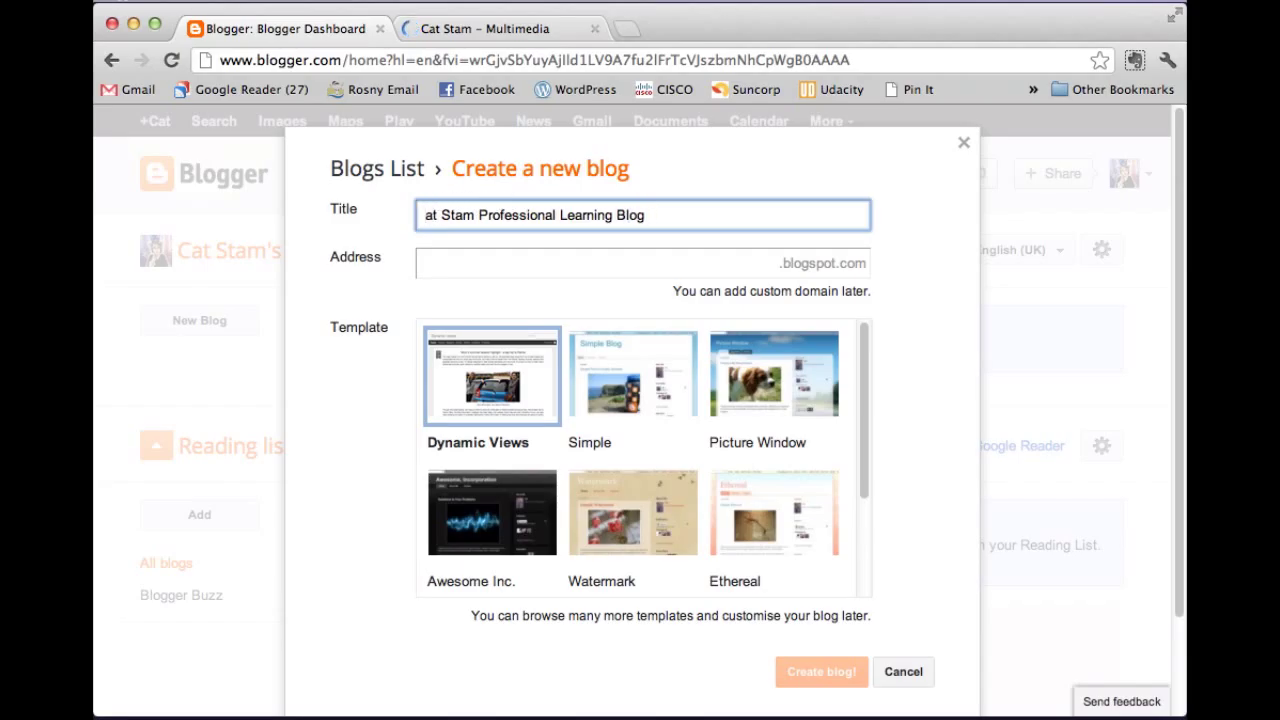
pyautogui.write('C')
pyautogui.press('Left')
pyautogui.hotkey('shift', 'Right')
pyautogui.hotkey('shift', 'Right')
pyautogui.hotkey('shift', 'Right')
pyautogui.hotkey('shift', 'Right')
pyautogui.hotkey('shift', 'Right')
pyautogui.hotkey('shift', 'Right')
pyautogui.hotkey('shift', 'Right')
pyautogui.hotkey('shift', 'Right')
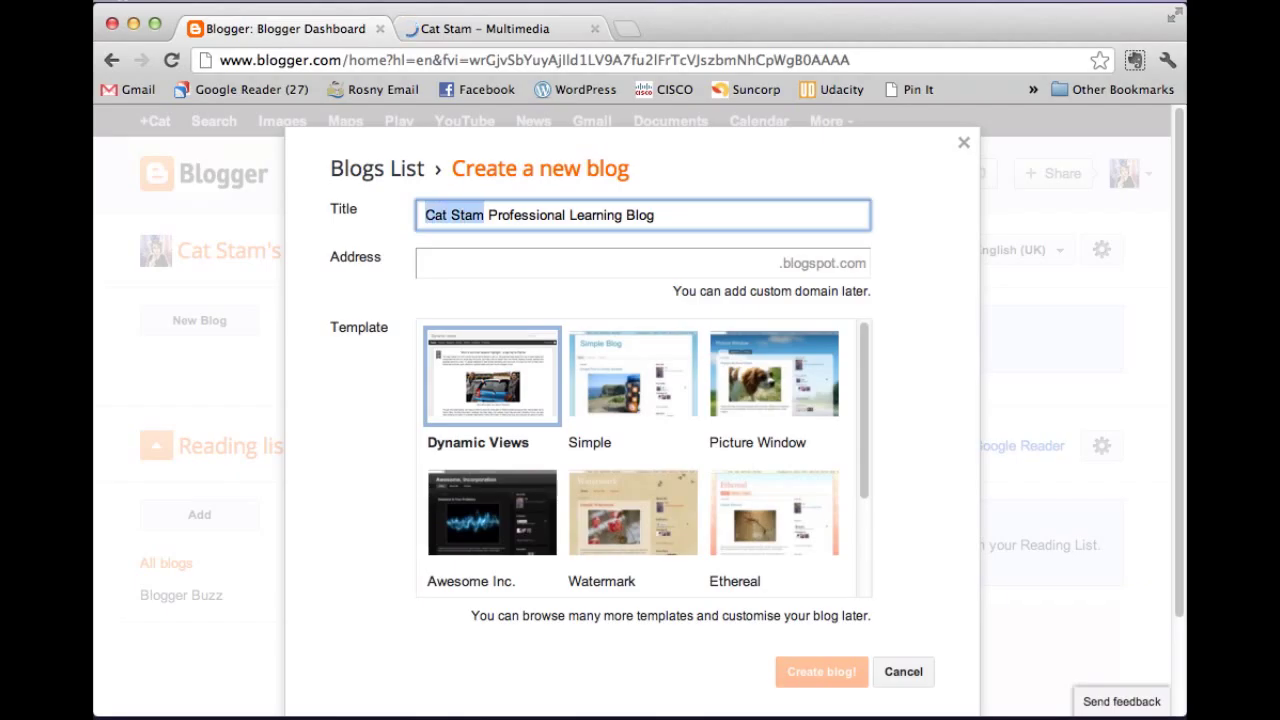
pyautogui.write('Rosny')
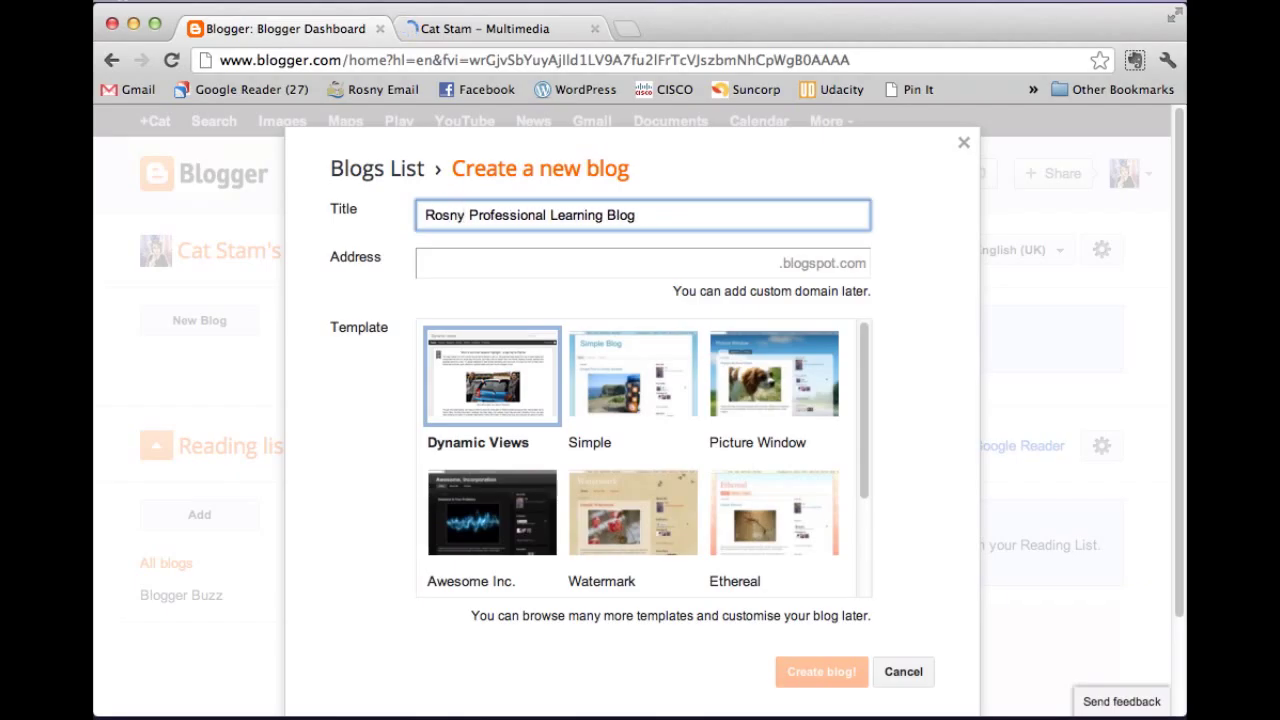
pyautogui.click(504, 268)
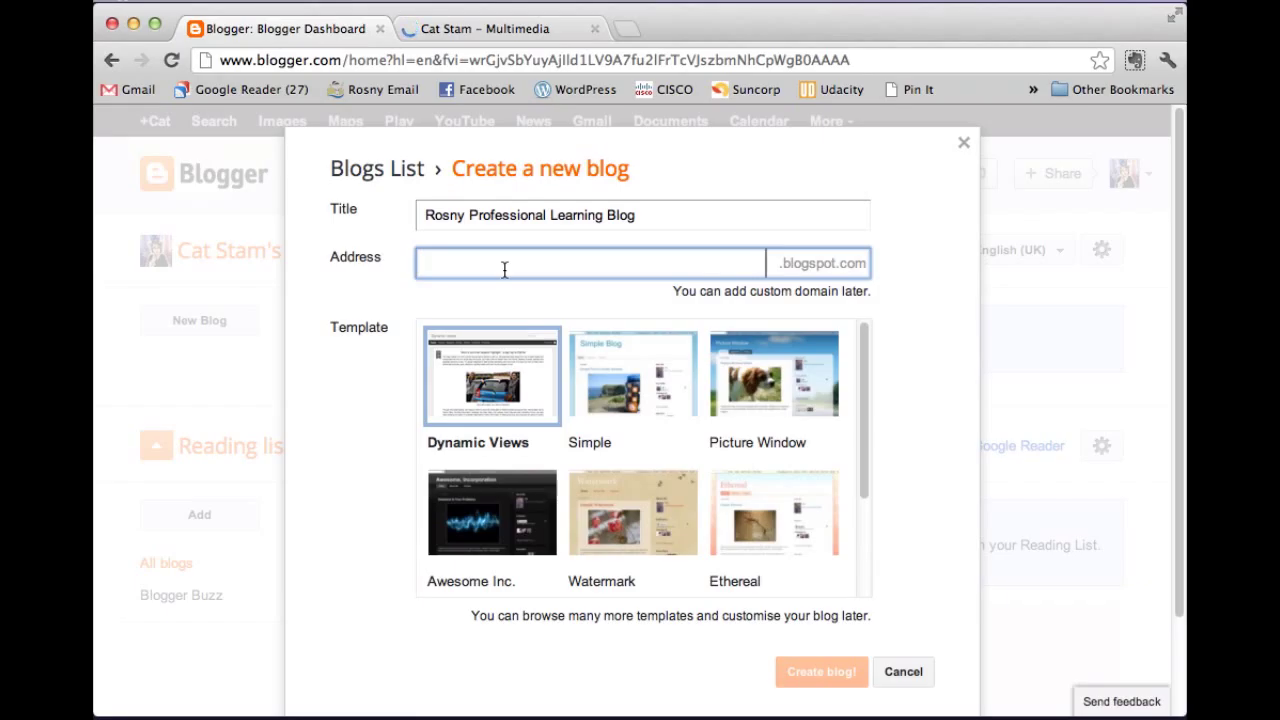
# Try blog addresses until rosnyPL.blogspot.com is accepted as available.
pyautogui.write('rosnyPL')
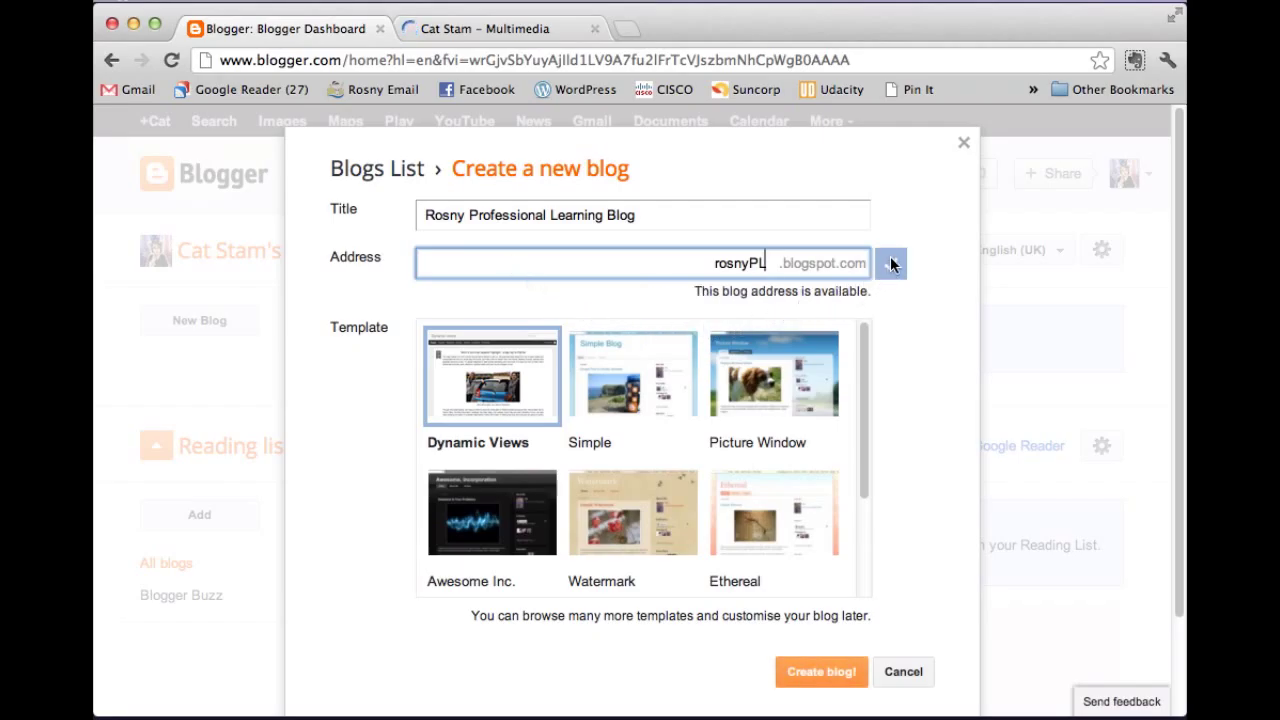
pyautogui.doubleClick(711, 264)
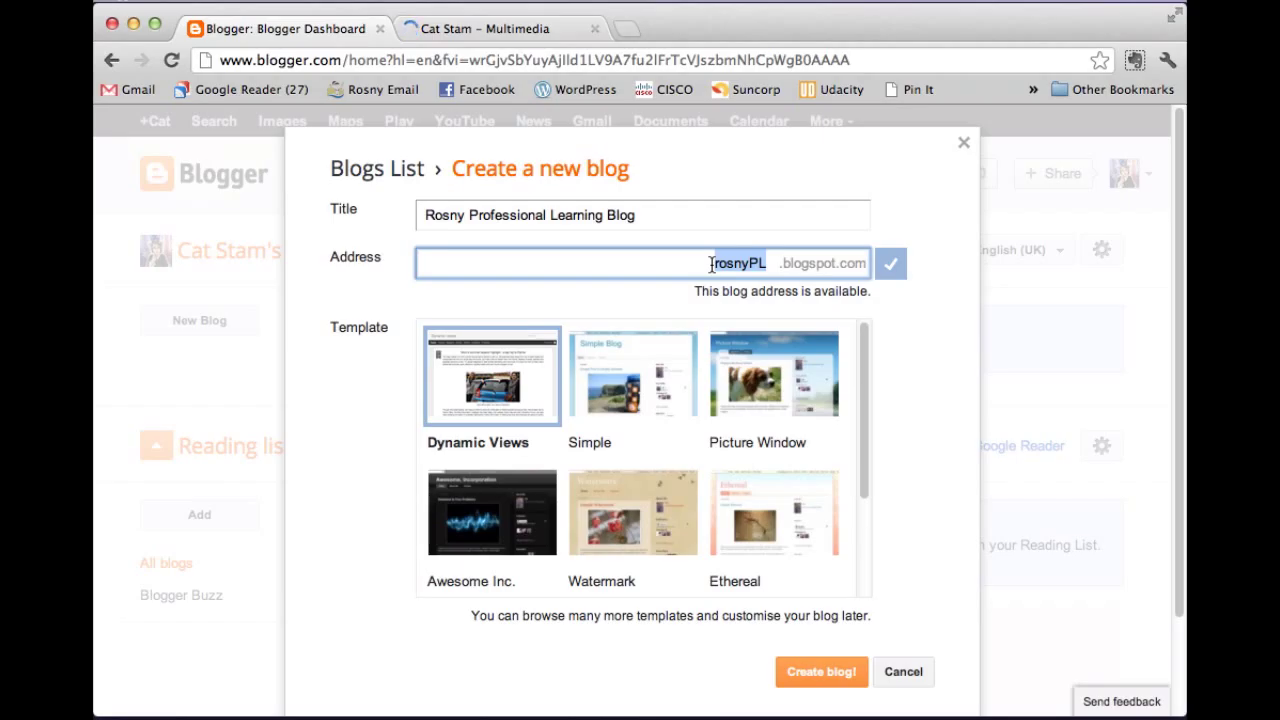
pyautogui.write('catstam')
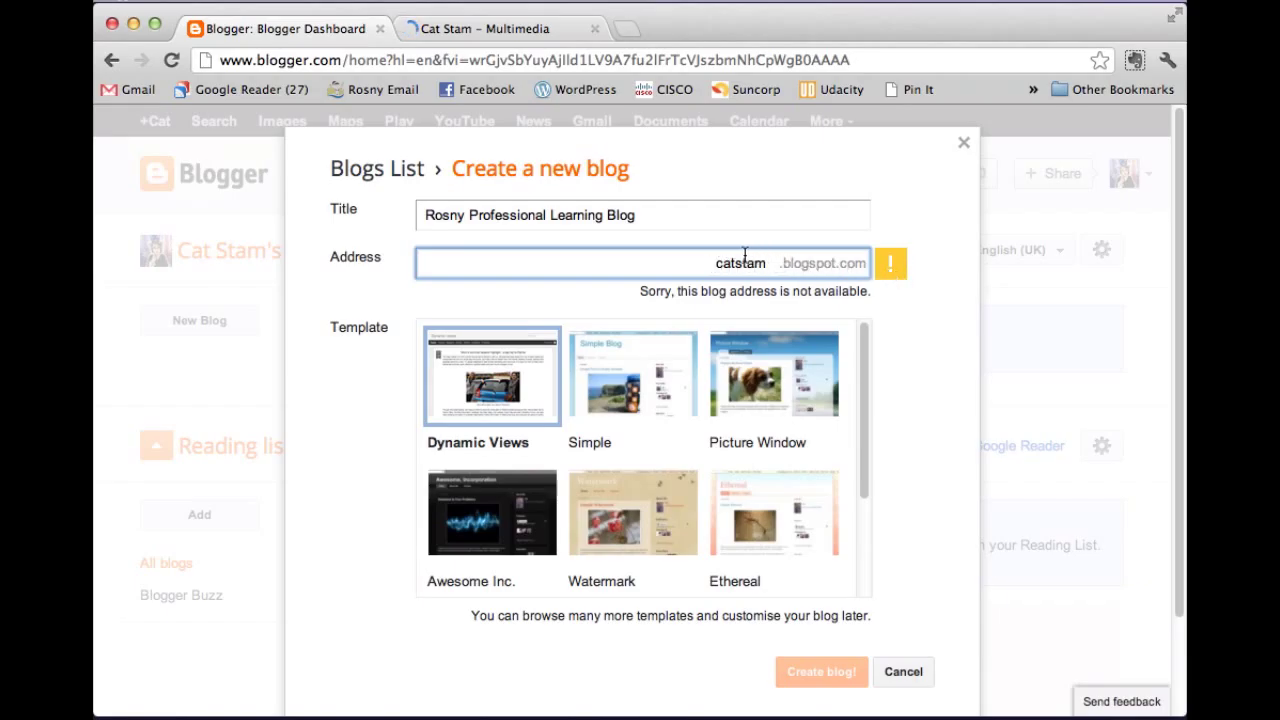
pyautogui.doubleClick(711, 263)
pyautogui.write('rosnyPL')
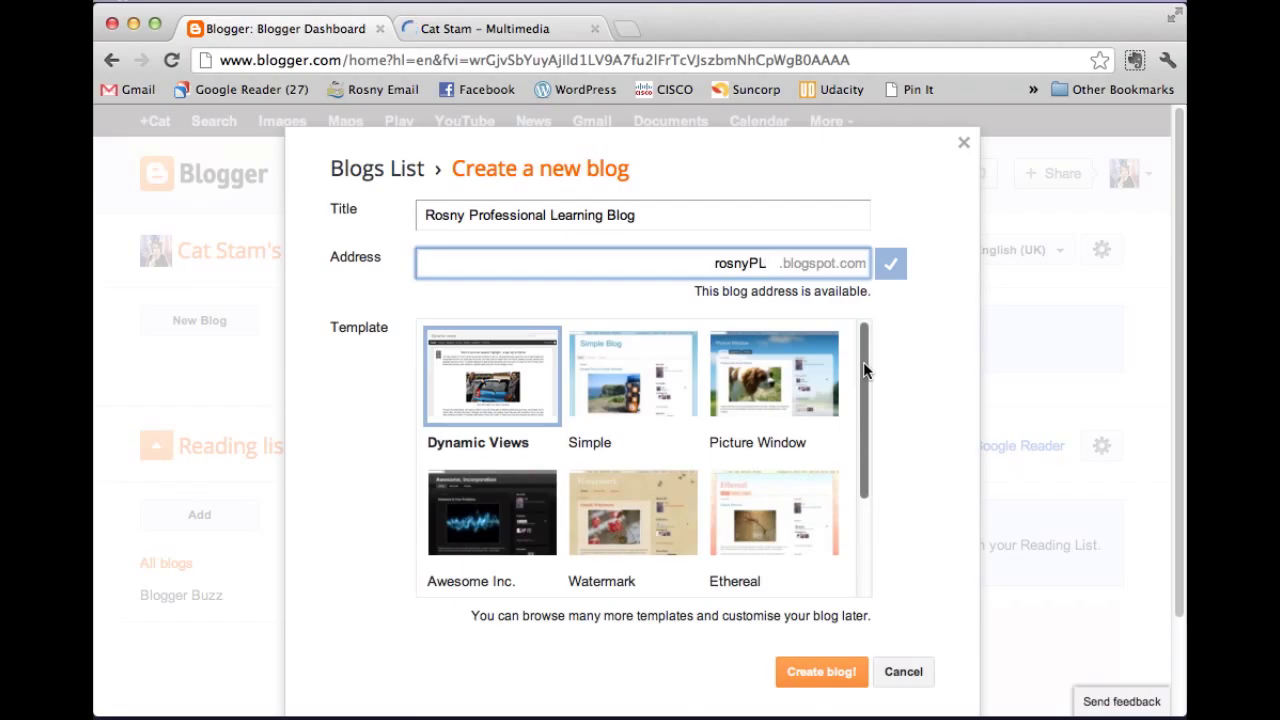
# Choose the Simple template and create the blog.
pyautogui.scroll(-3, 865, 385)
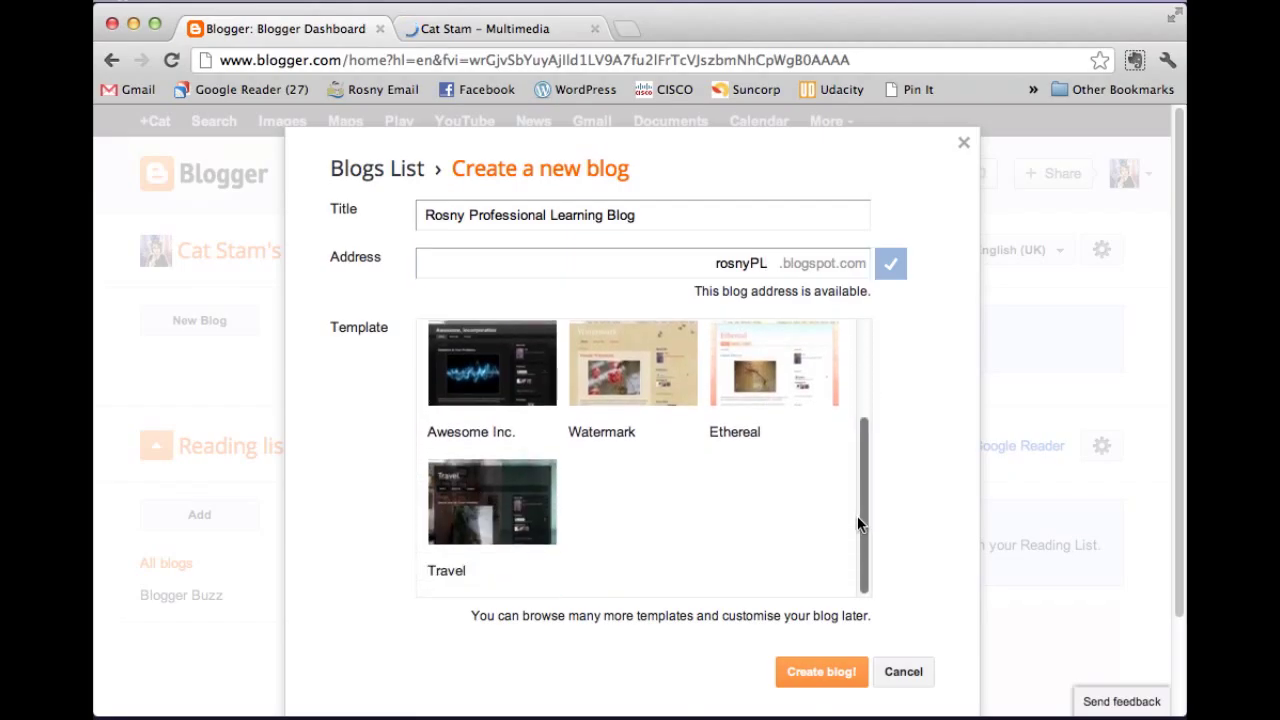
pyautogui.scroll(3, 864, 385)
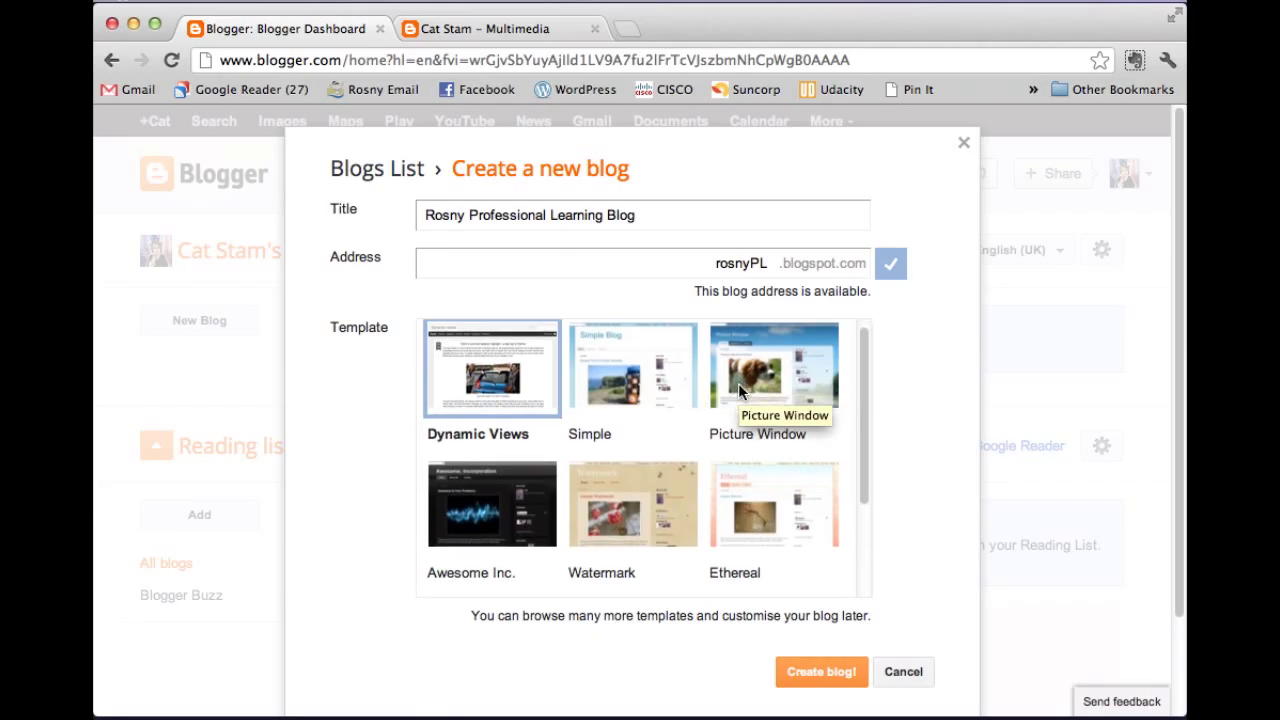
pyautogui.scroll(-3, 738, 390)
pyautogui.scroll(3, 733, 393)
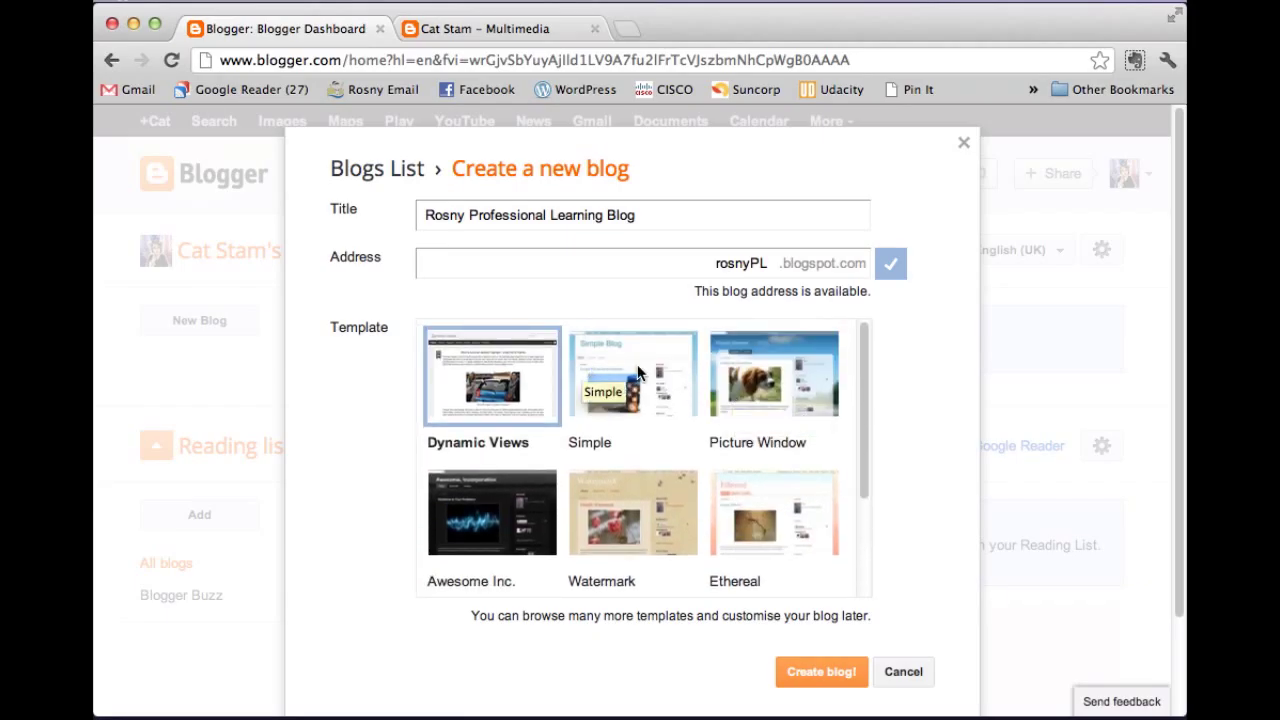
pyautogui.click(638, 366)
pyautogui.scroll(-3, 790, 530)
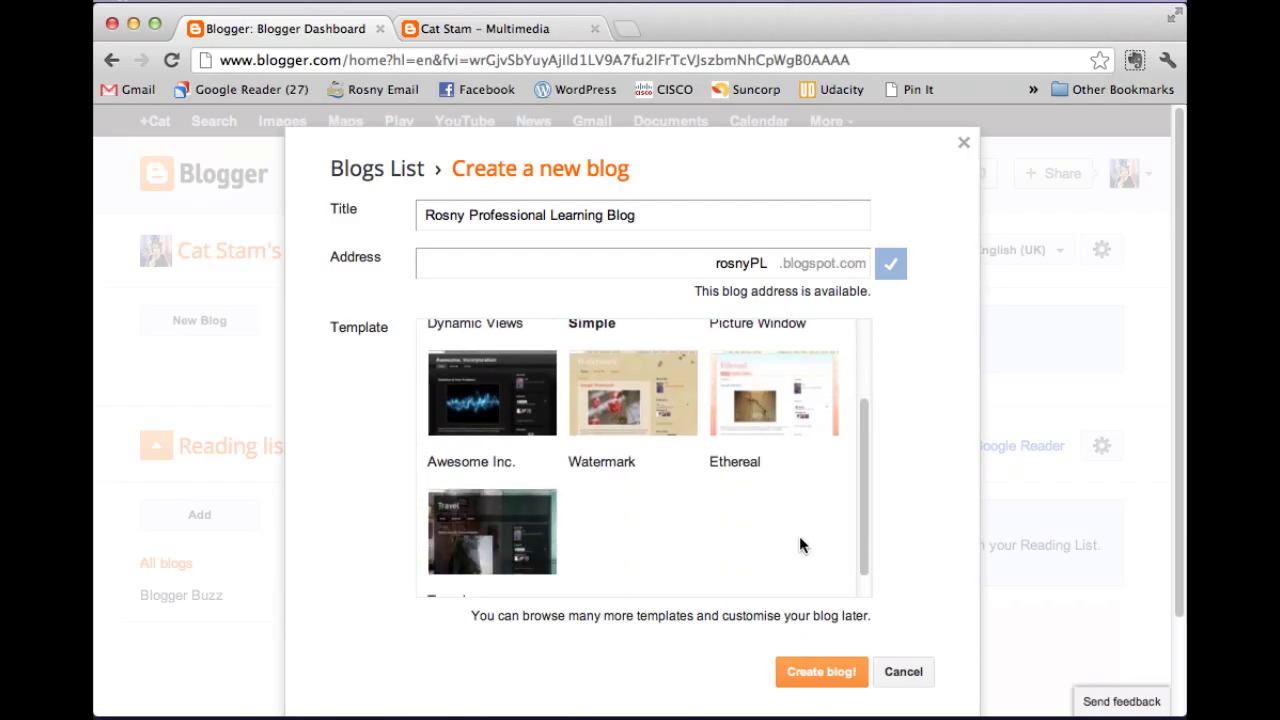
pyautogui.click(822, 672)
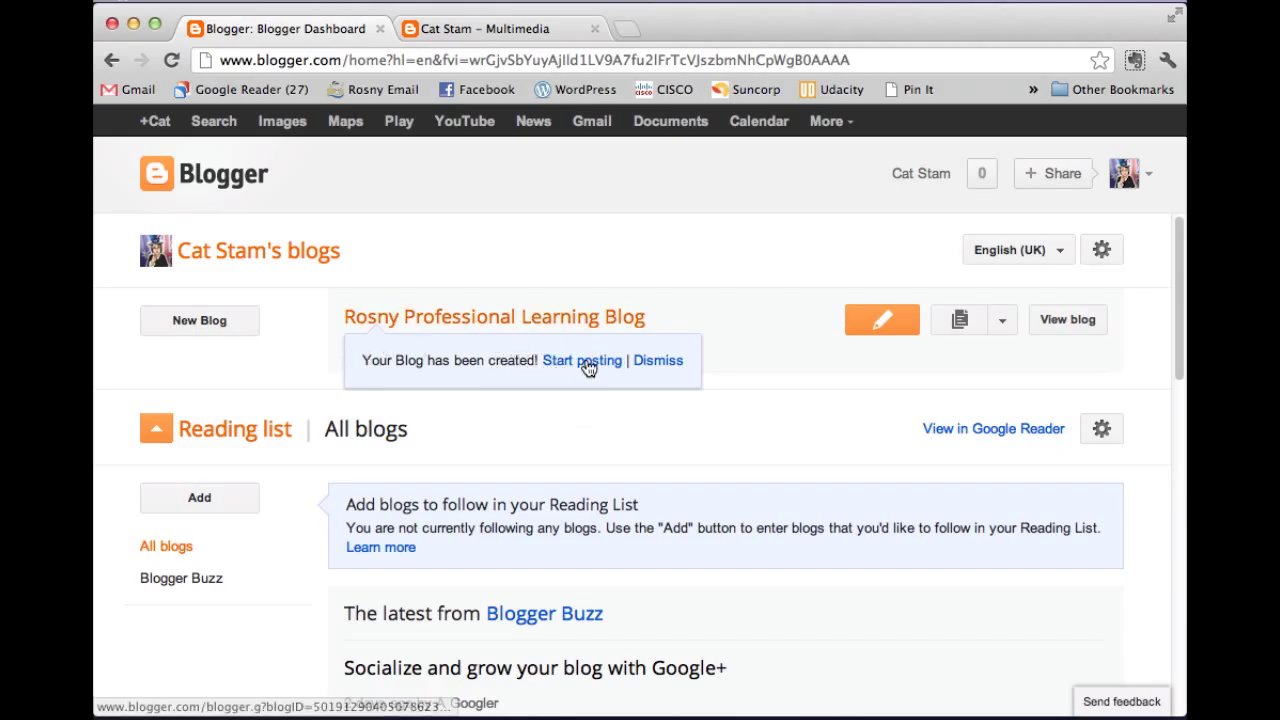
# Choose Start posting to open the post editor for Rosny Professional Learning Blog.
pyautogui.click(586, 362)
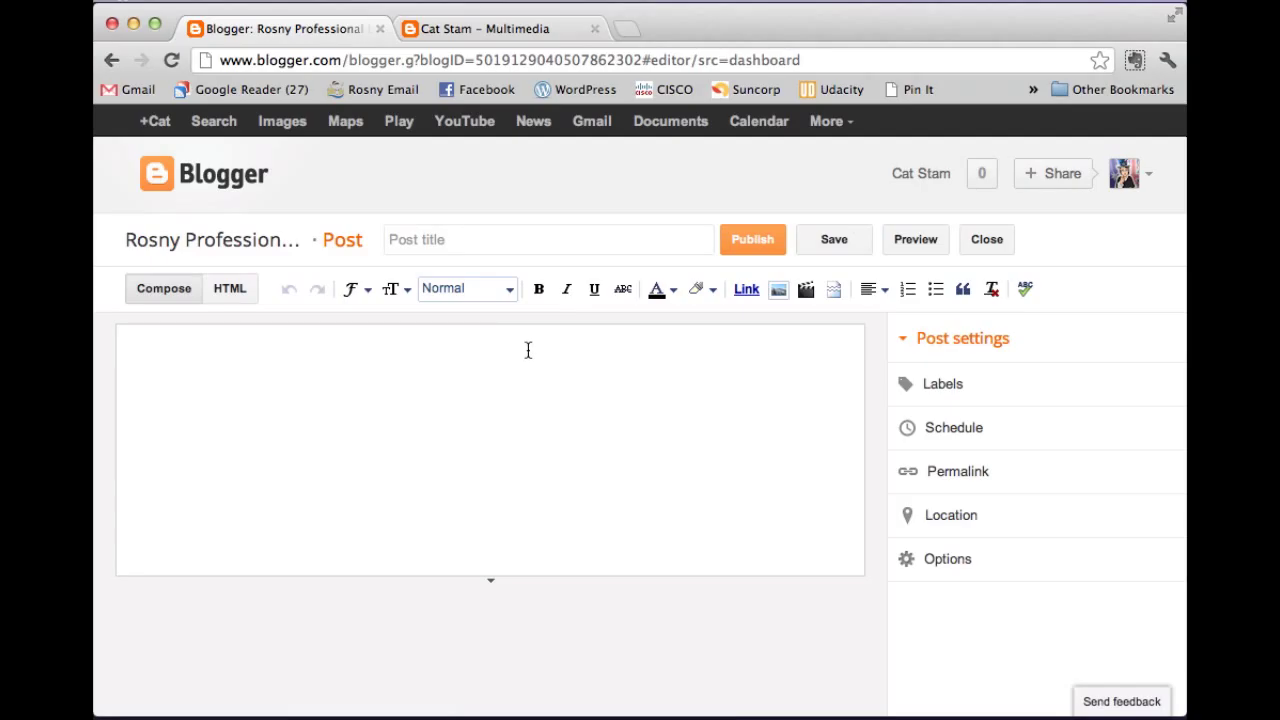
# Title the post "Cat's First Blog Post" and write 'Hey everyone!! This is my first blog post' in the body.
pyautogui.click(440, 238)
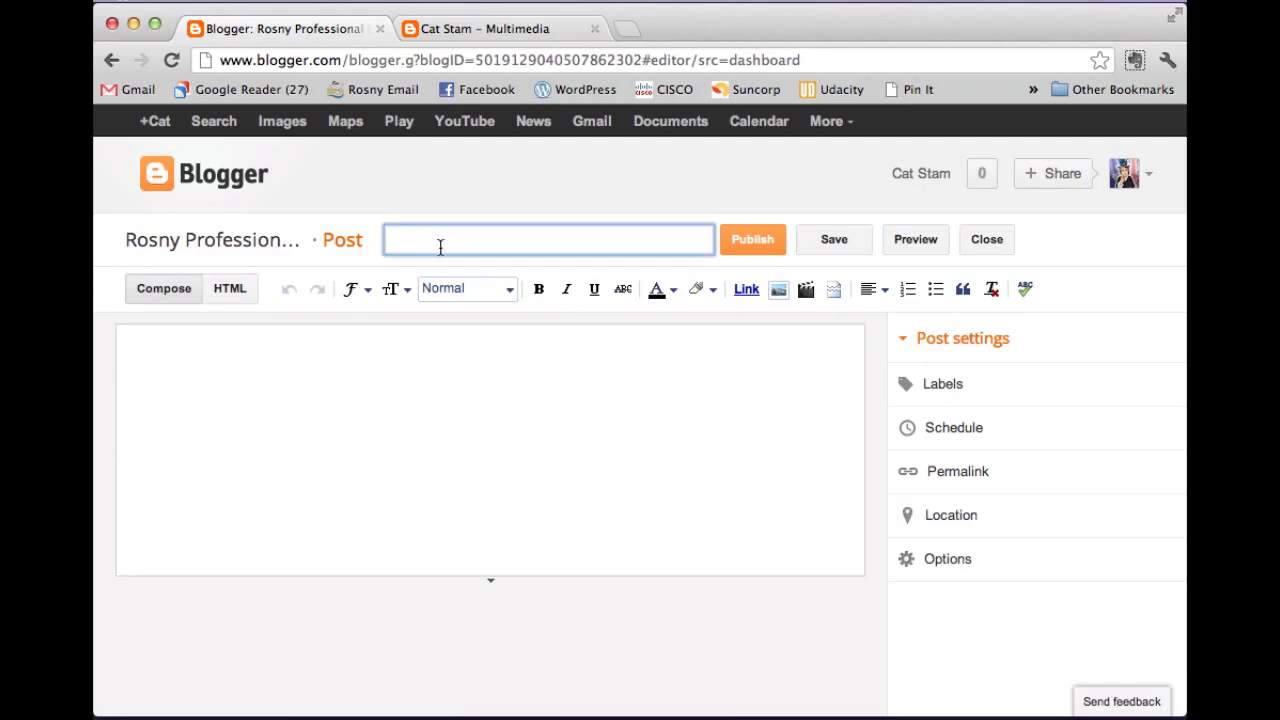
pyautogui.write("Cat's First Blog Post")
pyautogui.click(437, 356)
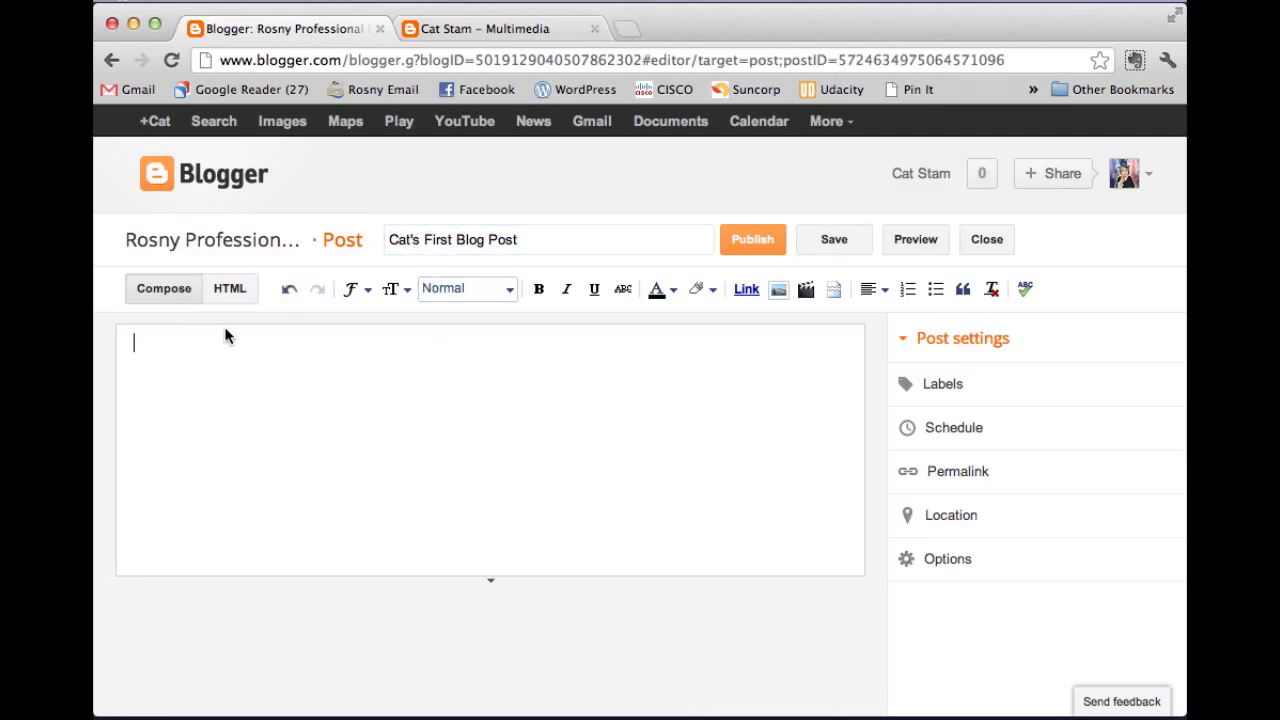
pyautogui.write('Hey everyone!! This is m')
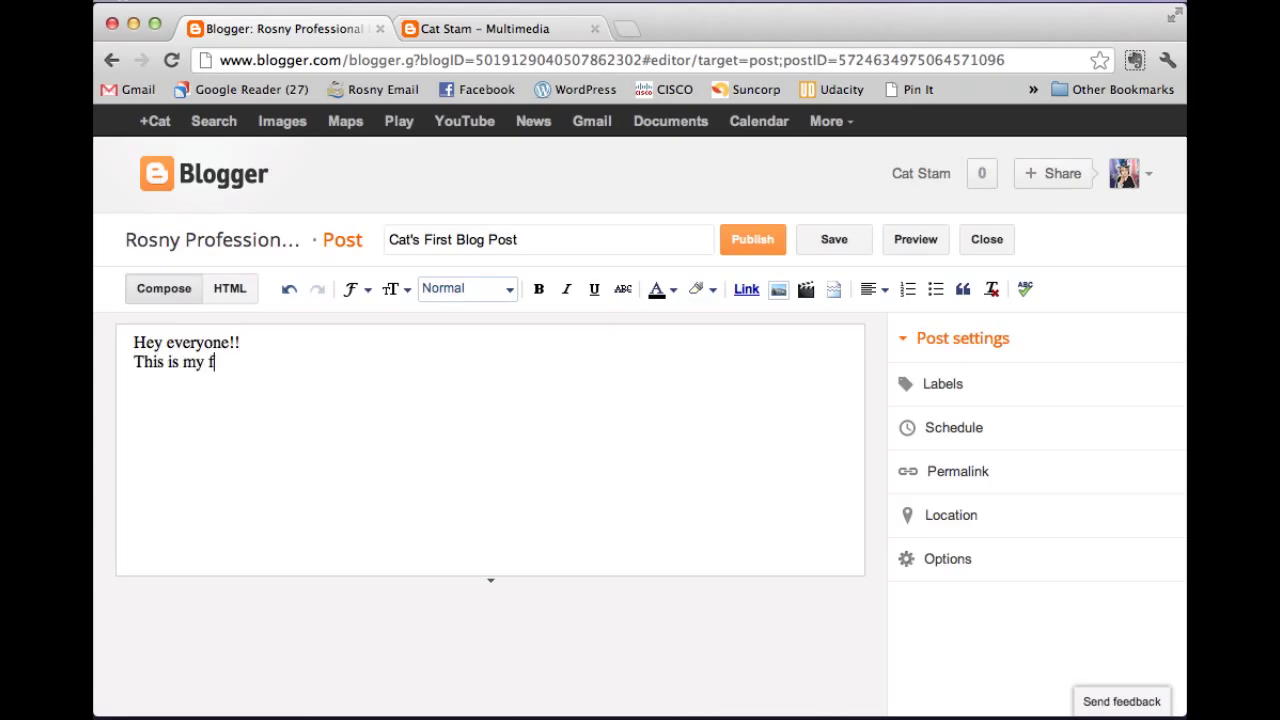
pyautogui.write('y first blog post')
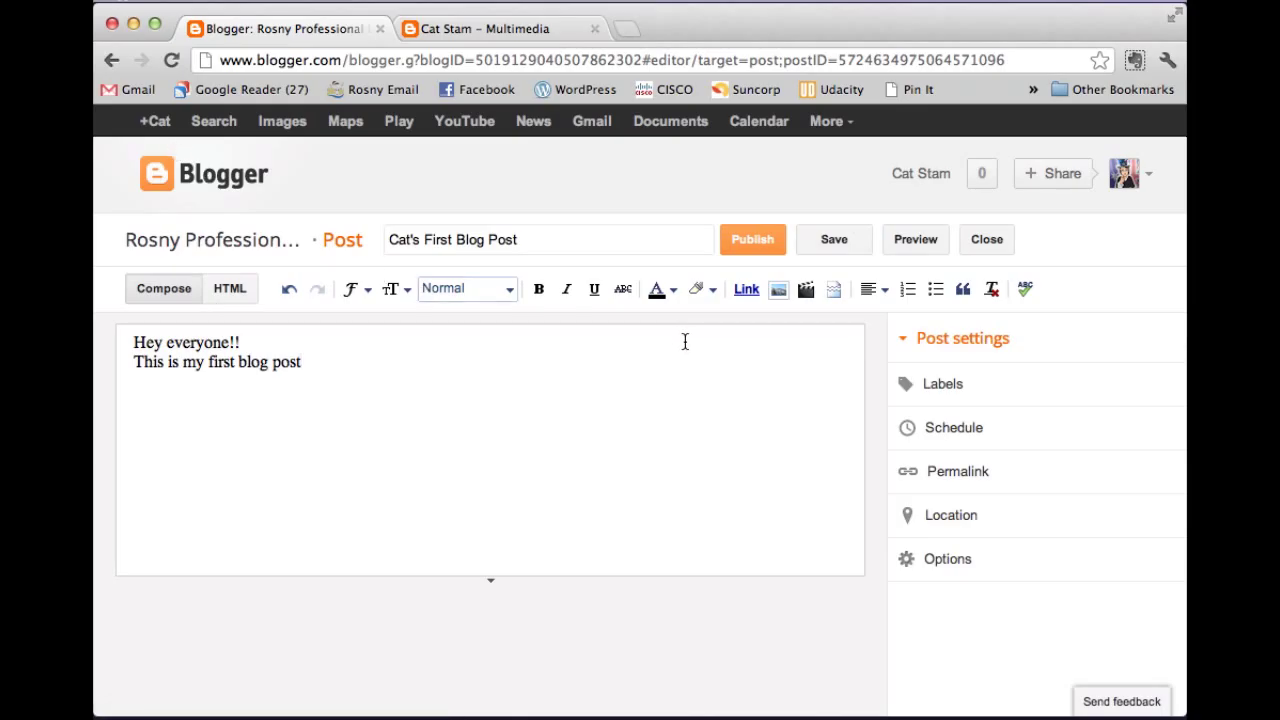
# Upload the Avatar picture from the Desktop and add it to the post.
pyautogui.click(780, 290)
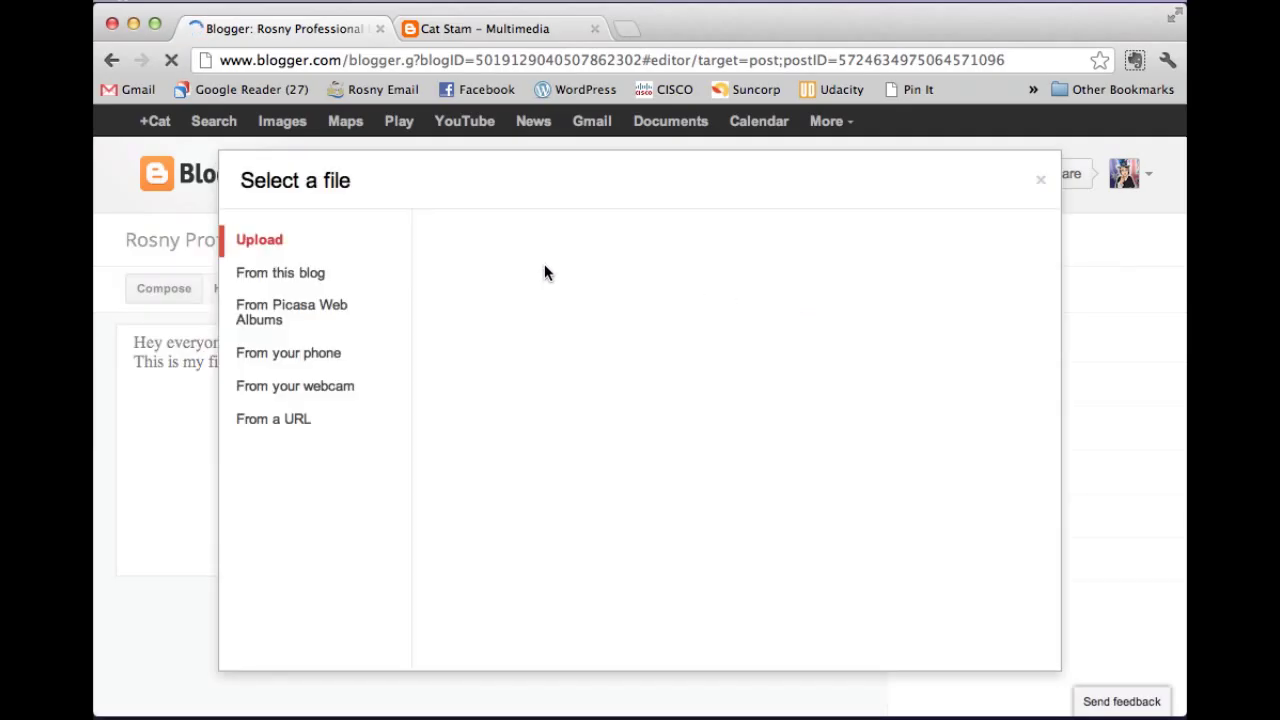
pyautogui.click(305, 249)
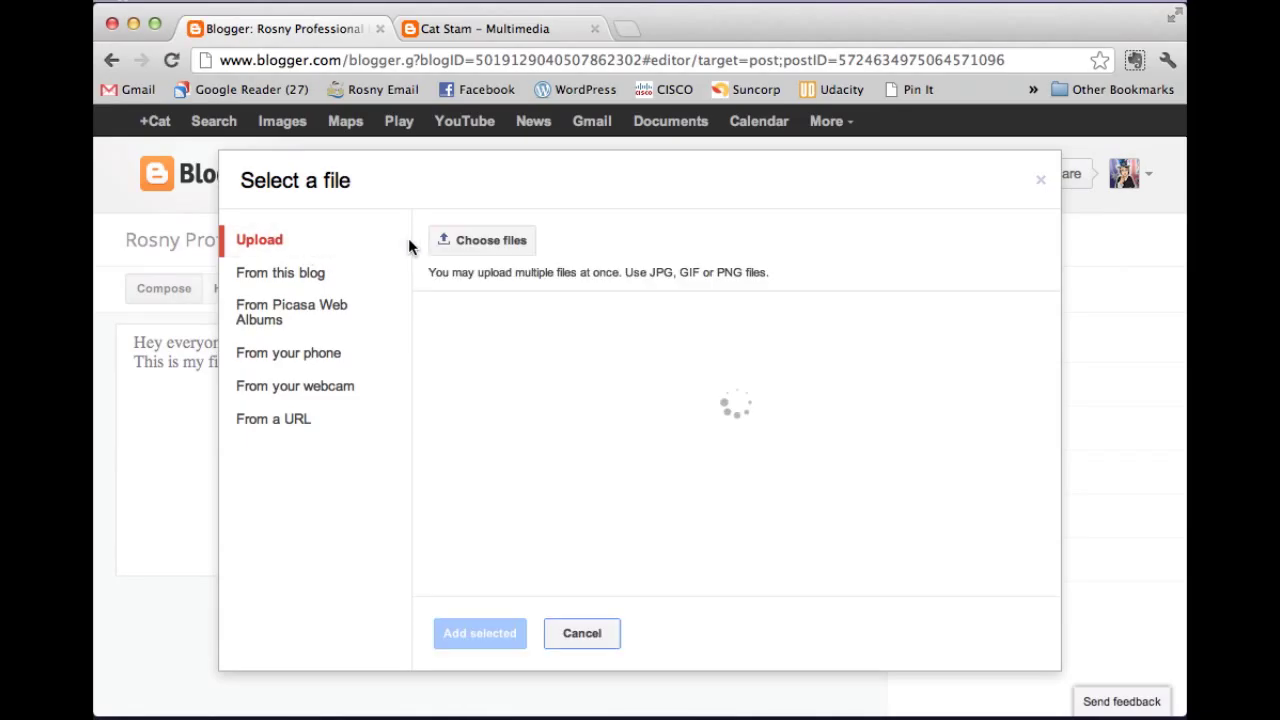
pyautogui.click(469, 242)
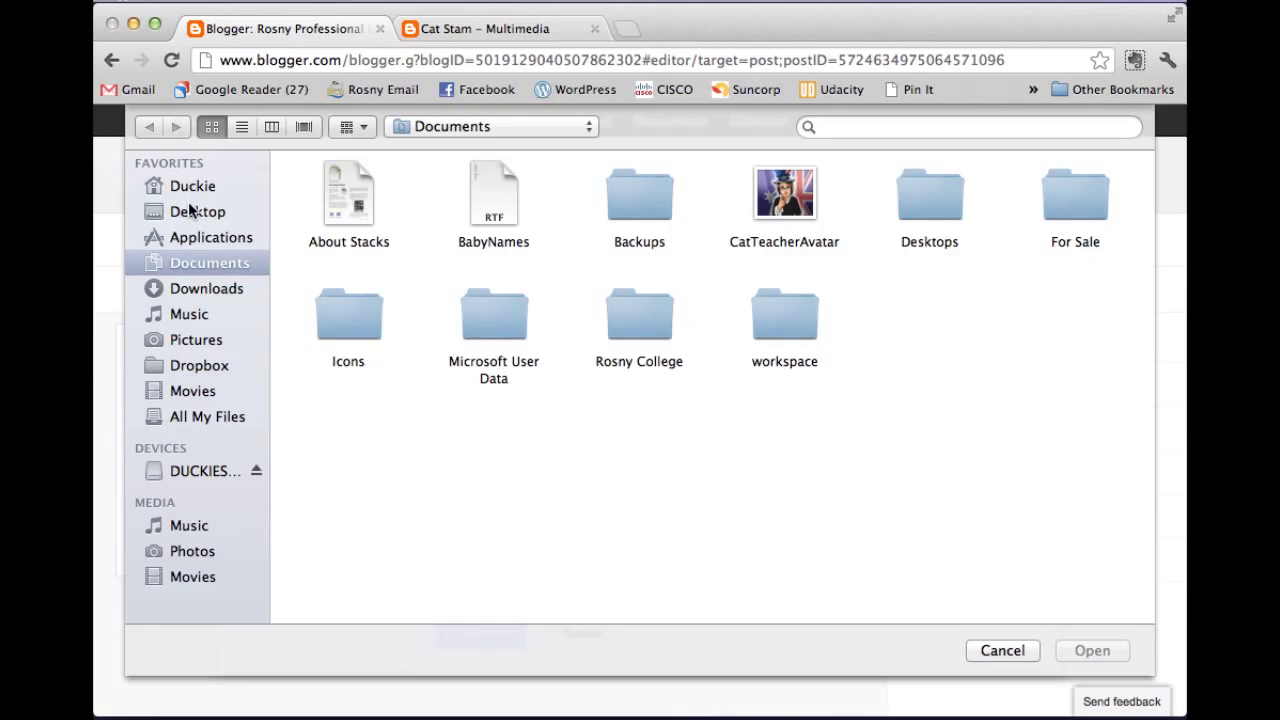
pyautogui.click(192, 212)
pyautogui.click(350, 200)
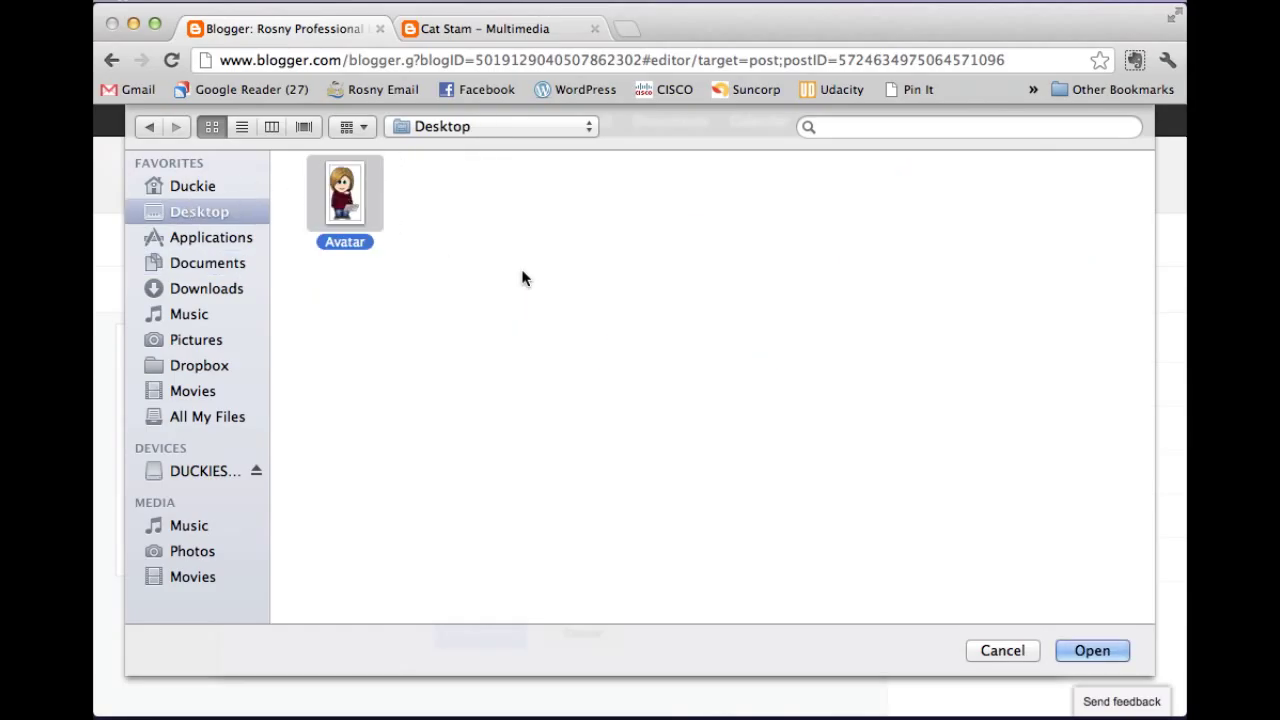
pyautogui.click(1090, 651)
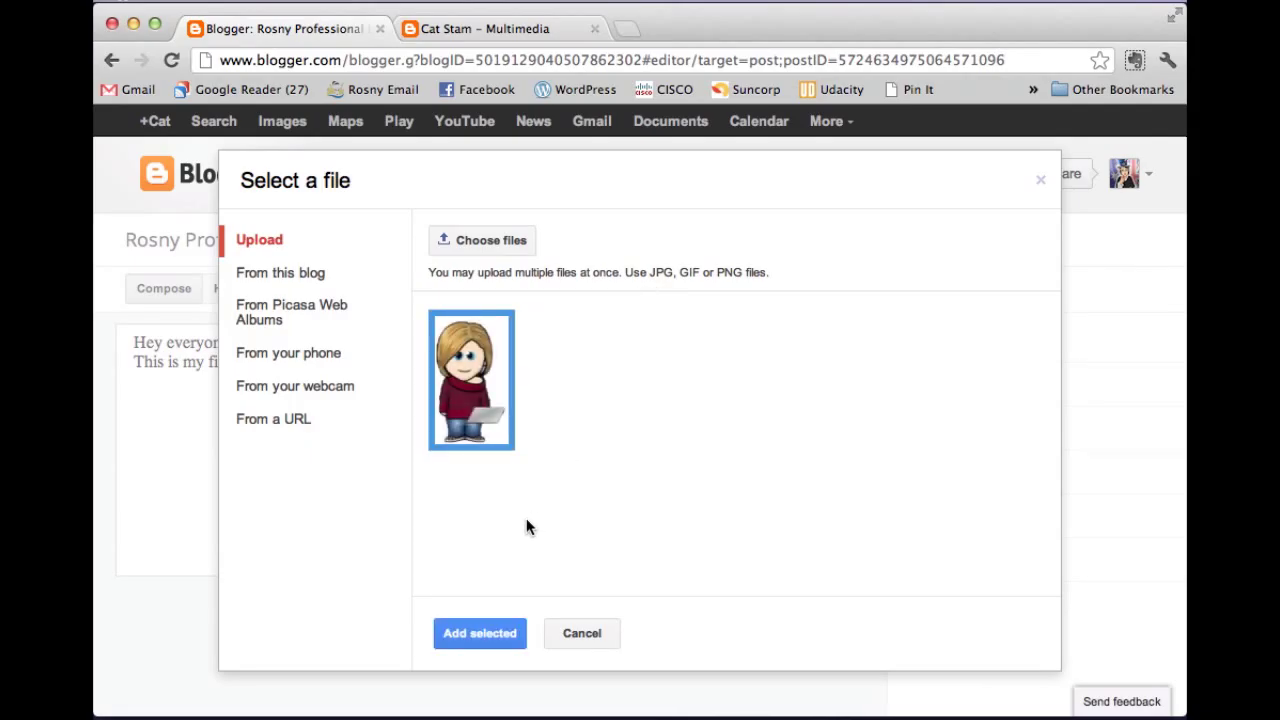
pyautogui.click(480, 634)
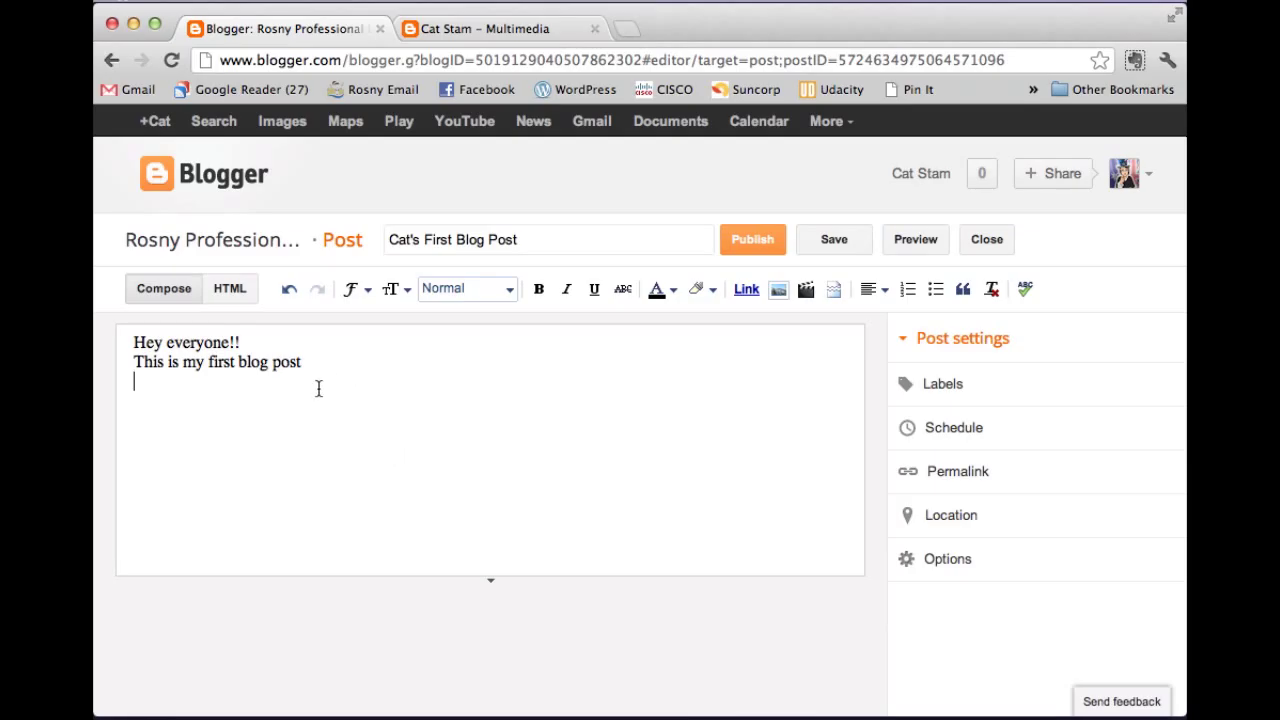
pyautogui.click(916, 241)
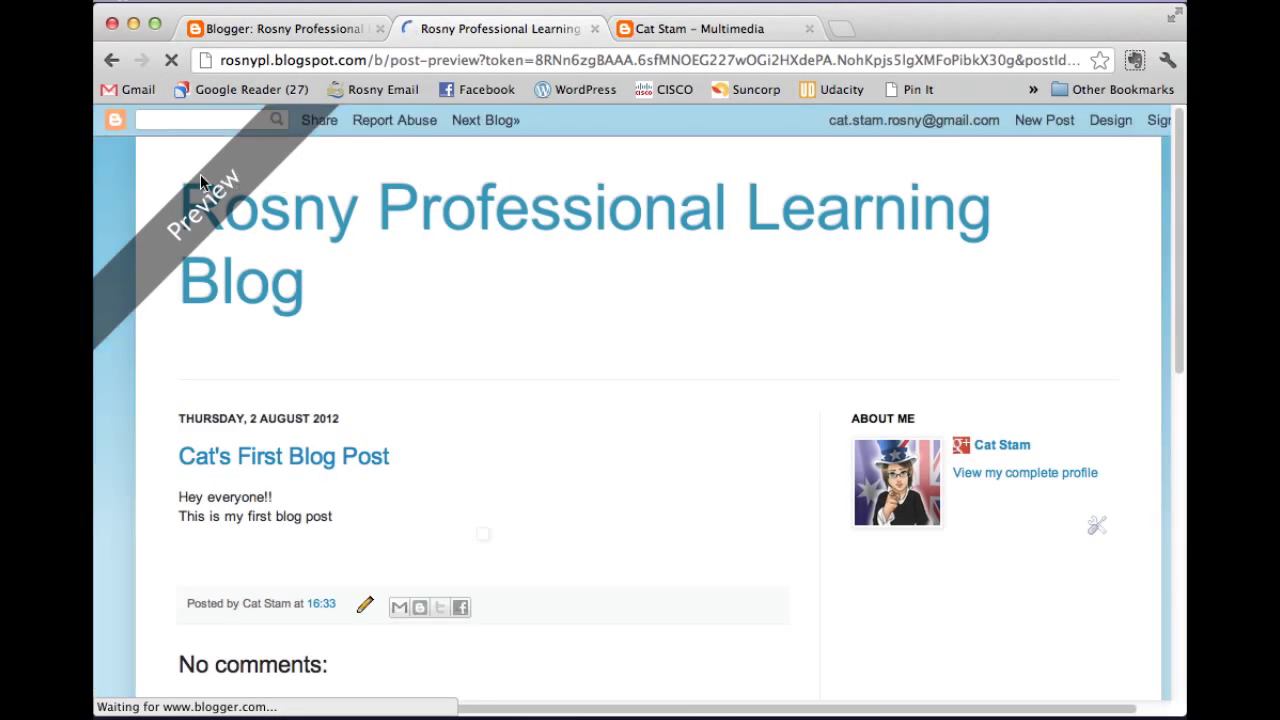
pyautogui.scroll(-1, 659, 277)
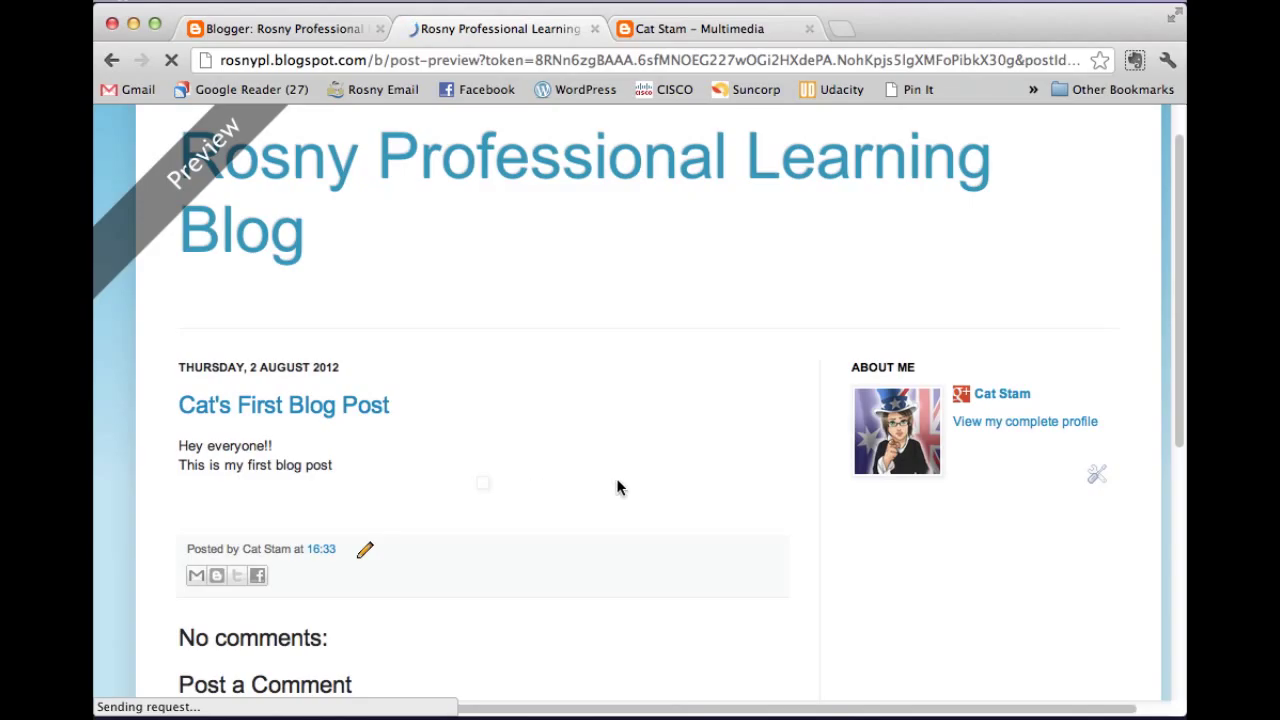
pyautogui.scroll(-2, 689, 470)
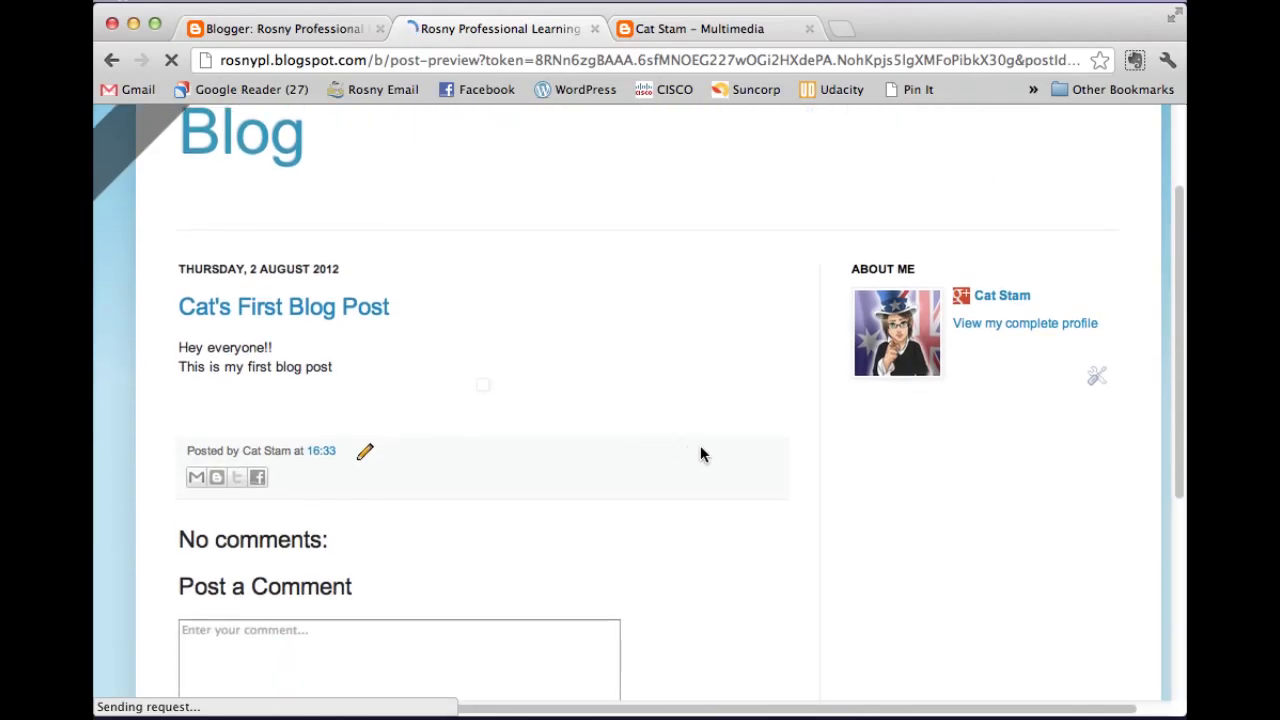
pyautogui.scroll(3, 702, 452)
pyautogui.scroll(-10, 729, 422)
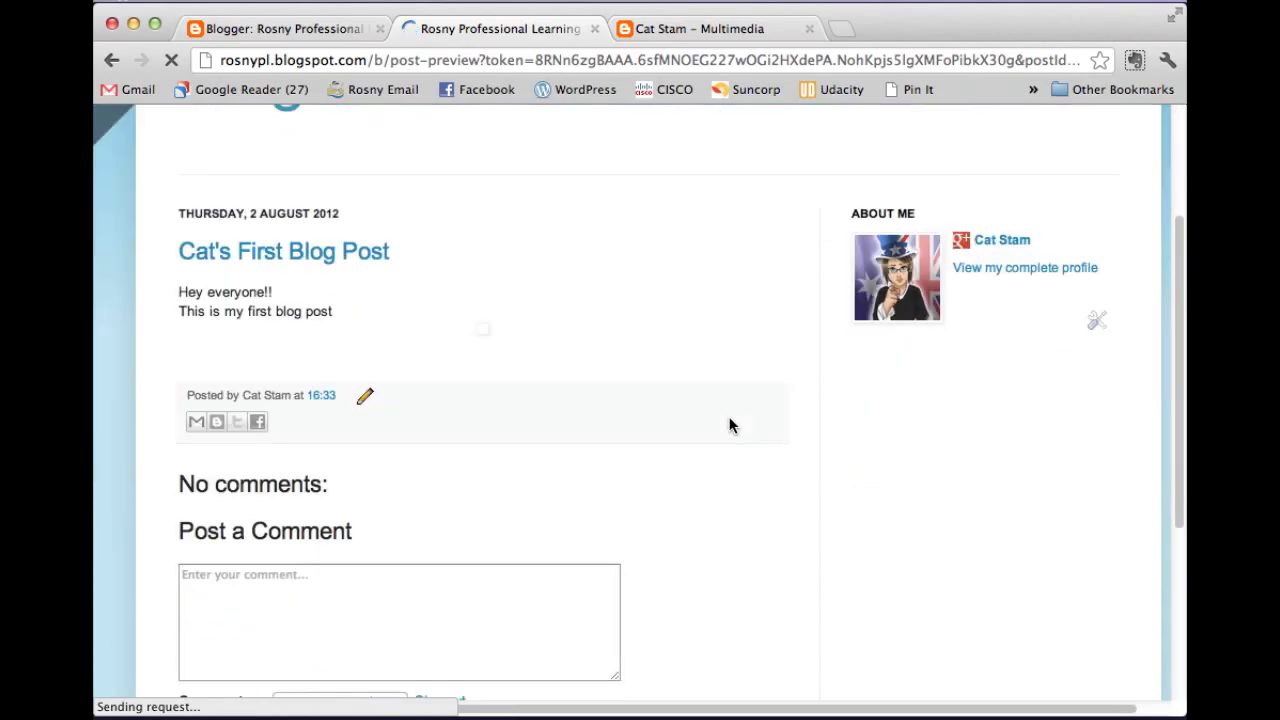
pyautogui.scroll(10, 729, 430)
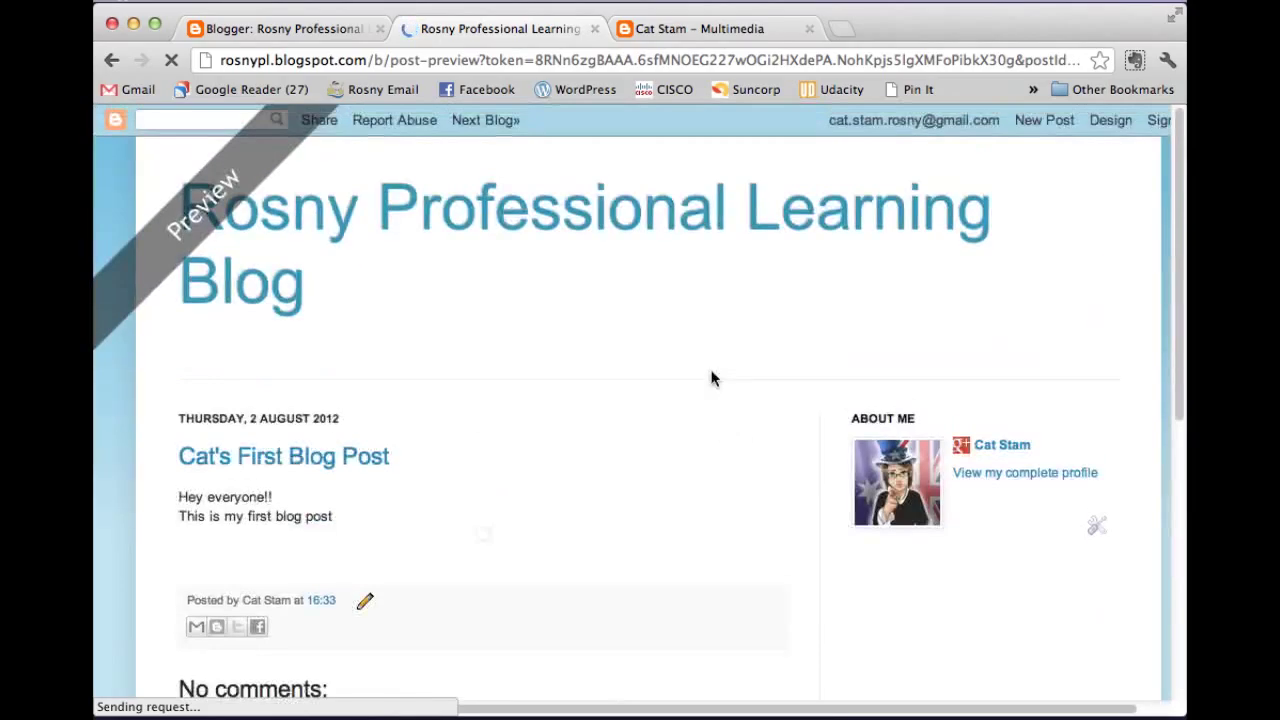
pyautogui.click(595, 29)
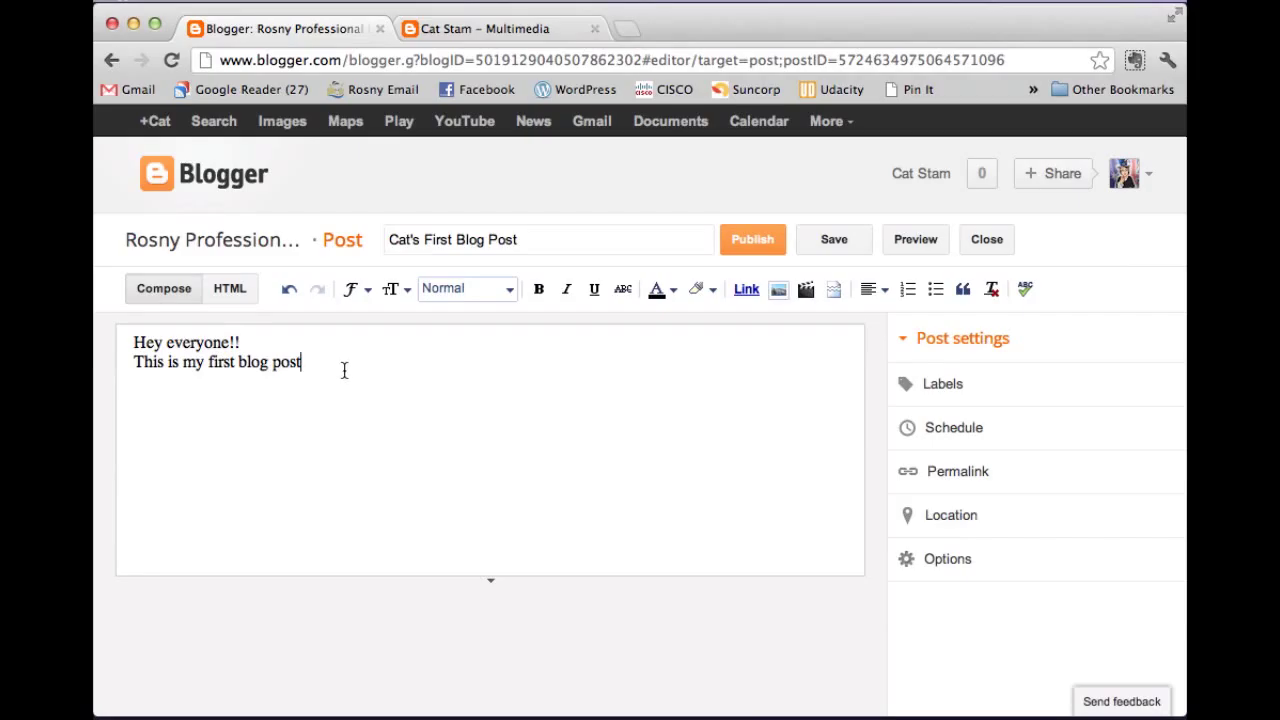
# Try heading styles on the 'Hey everyone!!' line, return it to Normal, and colour it dark red.
pyautogui.hotkey('shift', 'Down')
pyautogui.hotkey('shift', 'Up')
pyautogui.press('Return')
pyautogui.press('Return')
pyautogui.moveTo(269, 342); pyautogui.dragTo(133, 343)
pyautogui.click(350, 289)
pyautogui.click(404, 453)
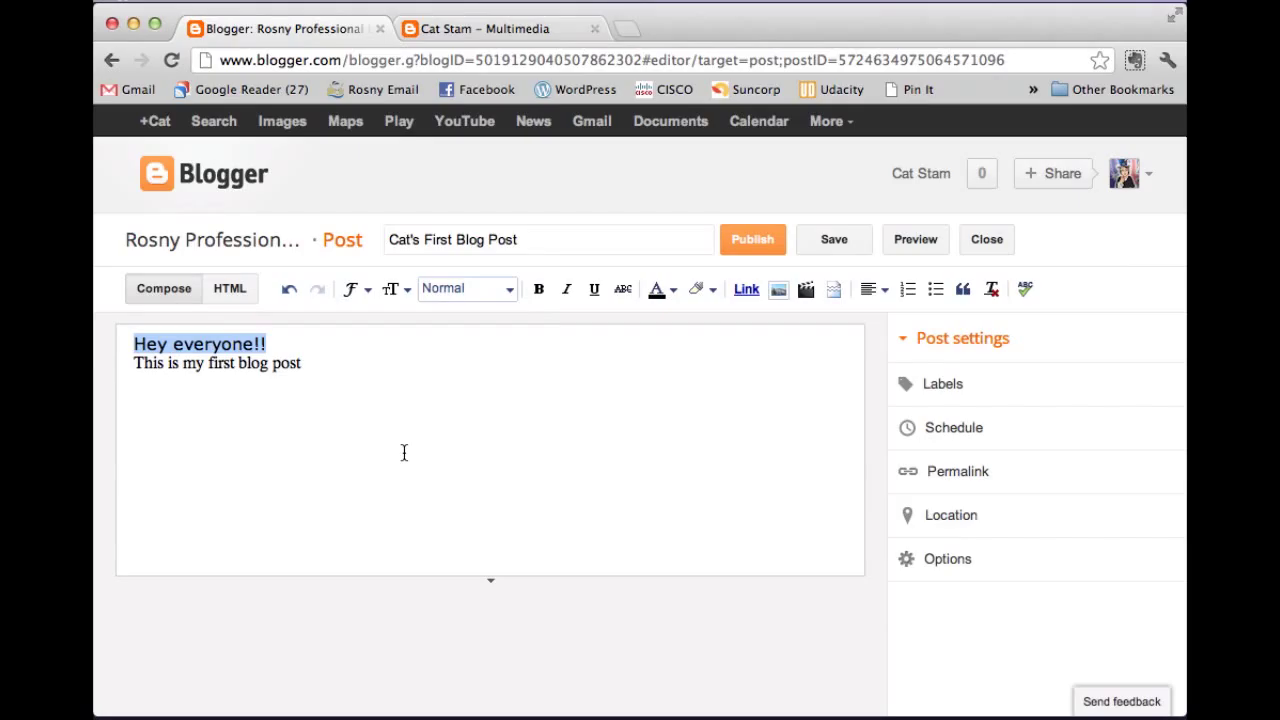
pyautogui.click(502, 292)
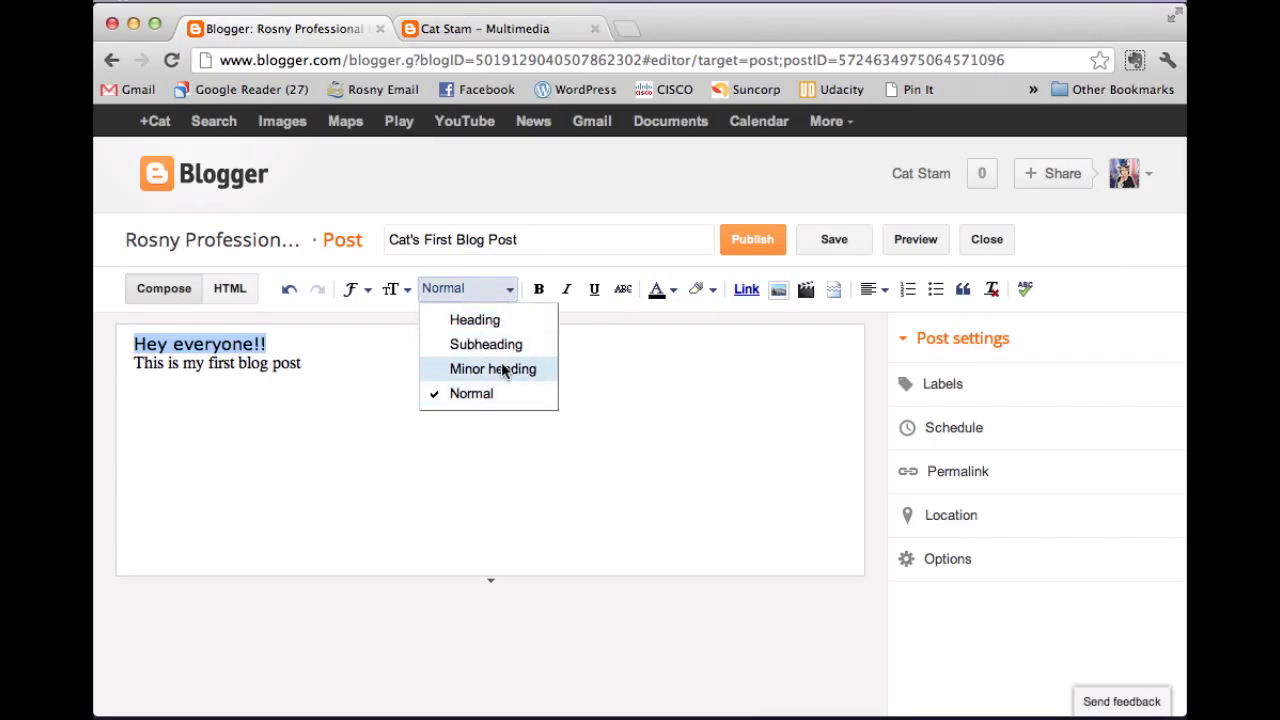
pyautogui.click(501, 366)
pyautogui.click(512, 292)
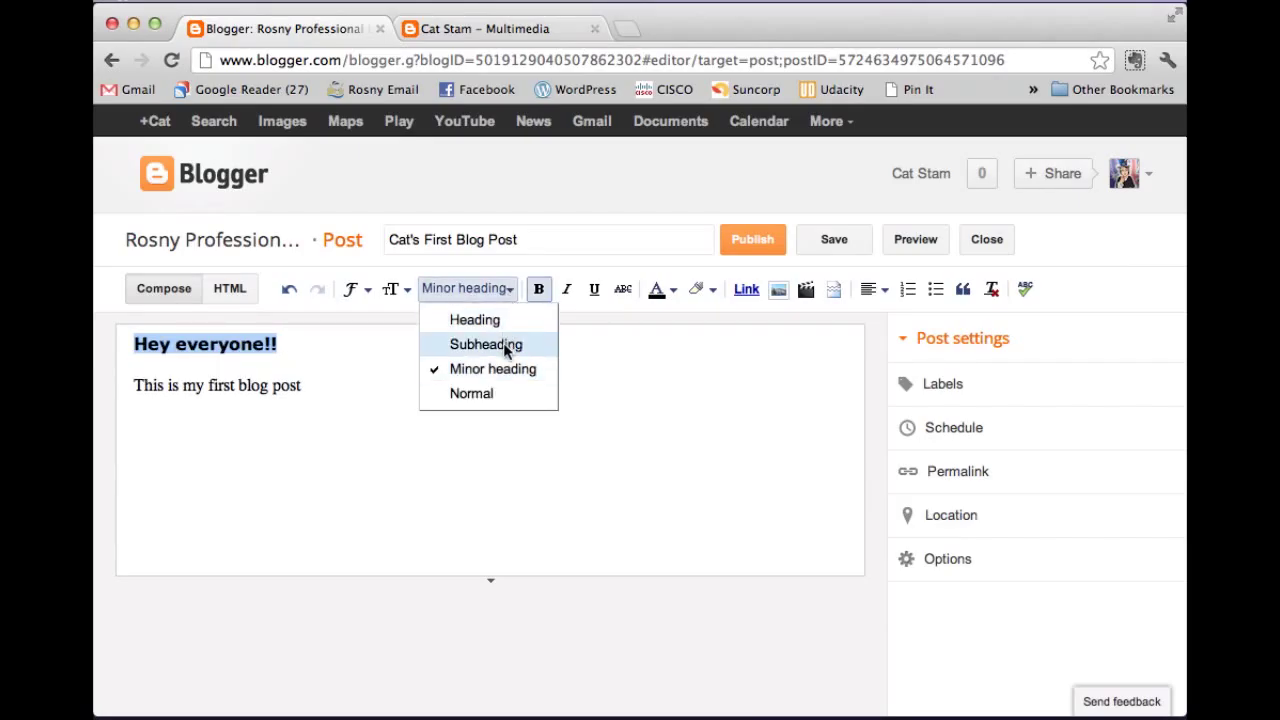
pyautogui.click(505, 344)
pyautogui.click(501, 291)
pyautogui.click(500, 319)
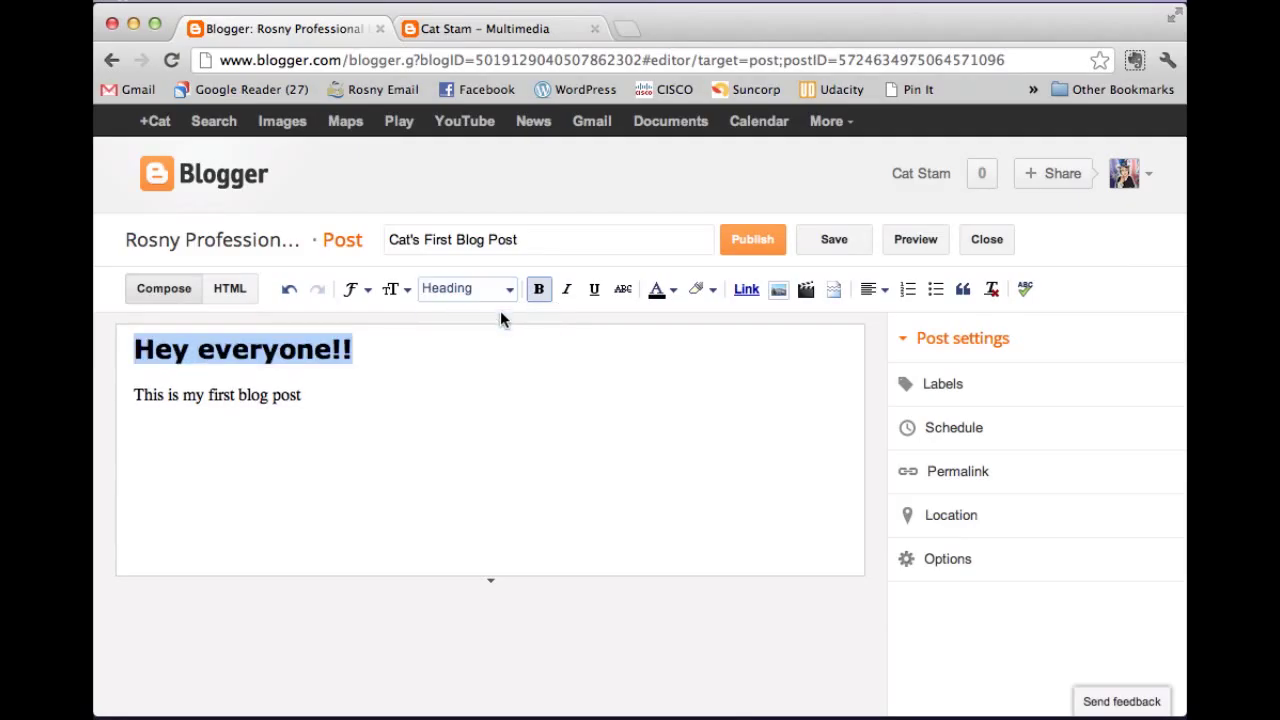
pyautogui.click(500, 291)
pyautogui.click(497, 394)
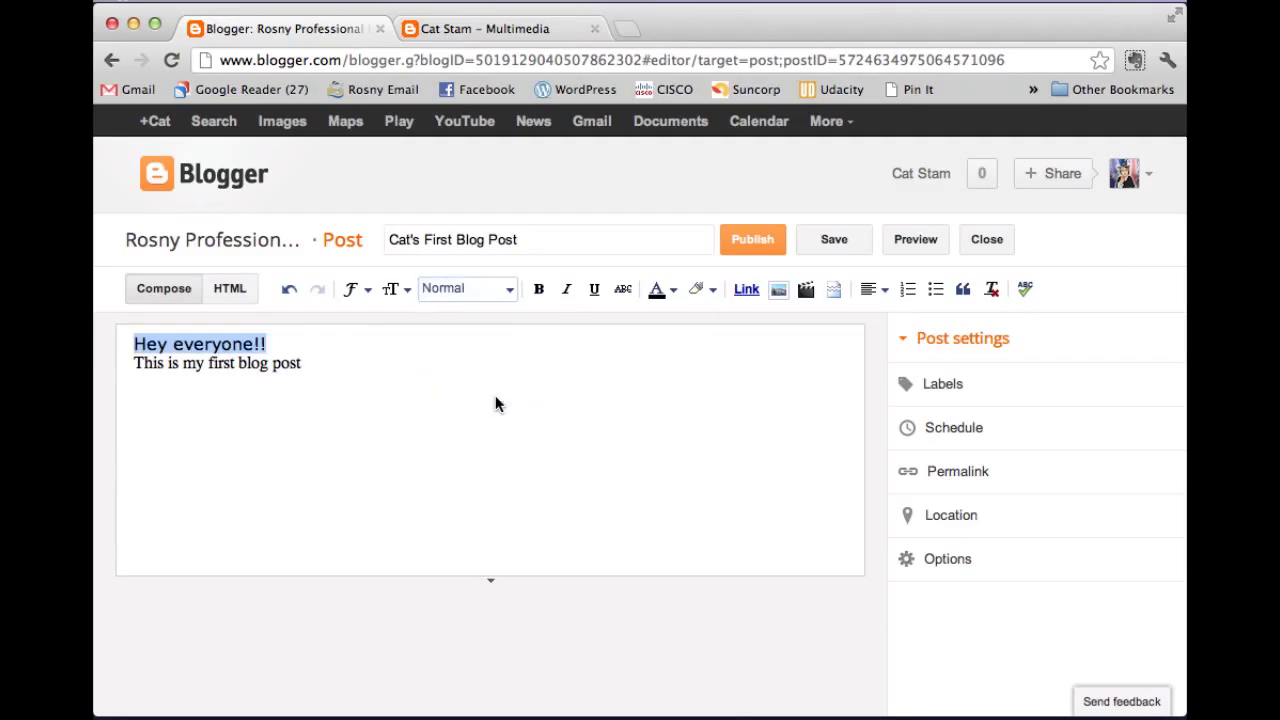
pyautogui.click(675, 290)
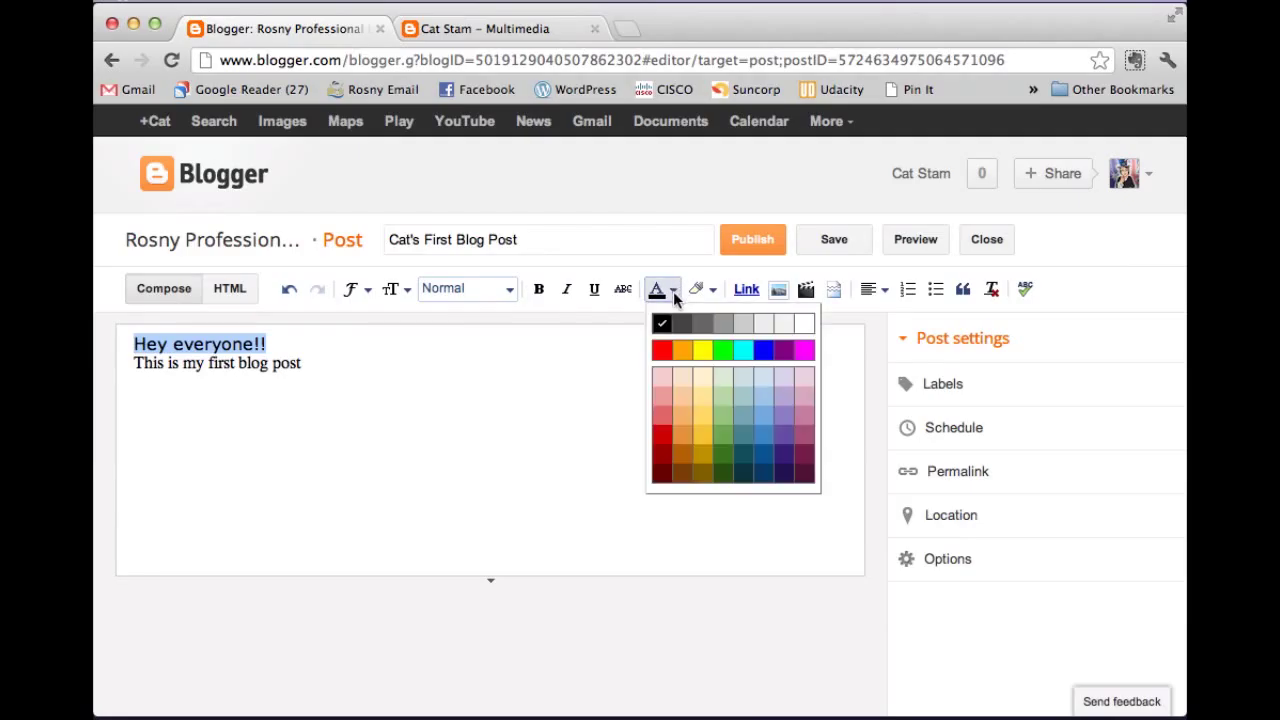
pyautogui.click(667, 478)
pyautogui.click(342, 410)
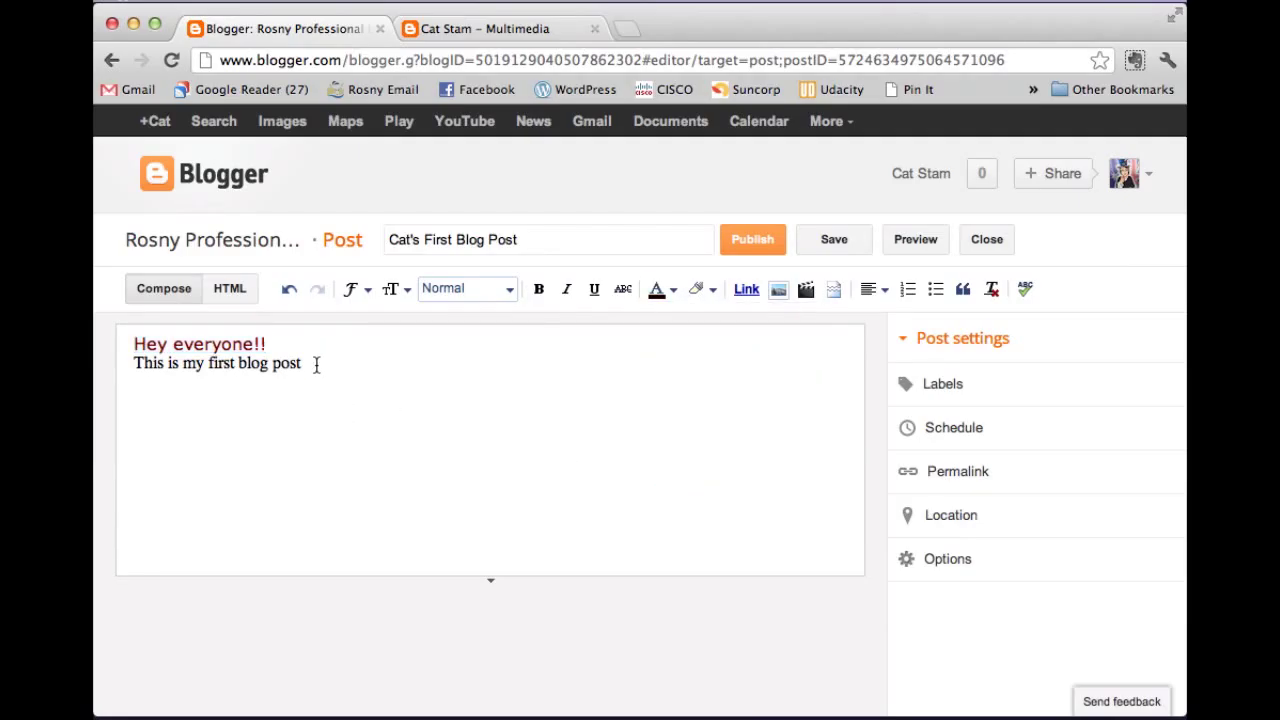
# Set the second line in dark blue Verdana and insert a blank line after the greeting.
pyautogui.moveTo(317, 363); pyautogui.dragTo(126, 370)
pyautogui.click(355, 290)
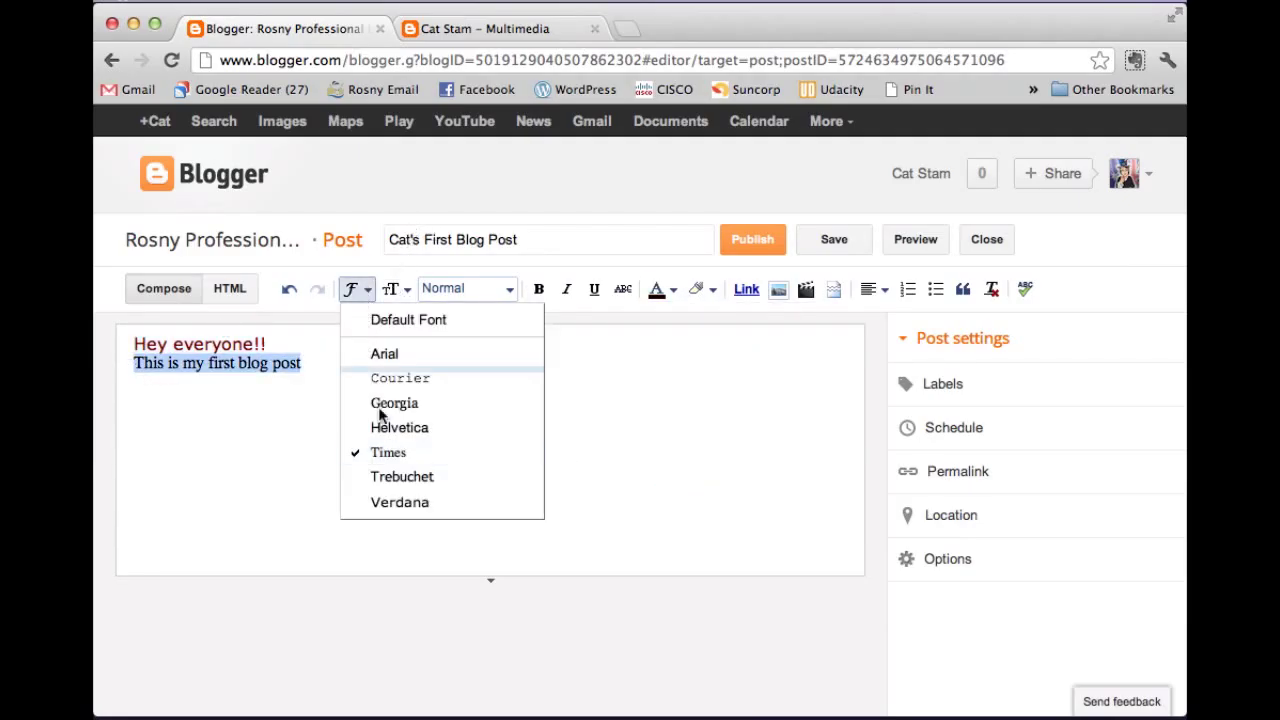
pyautogui.click(415, 502)
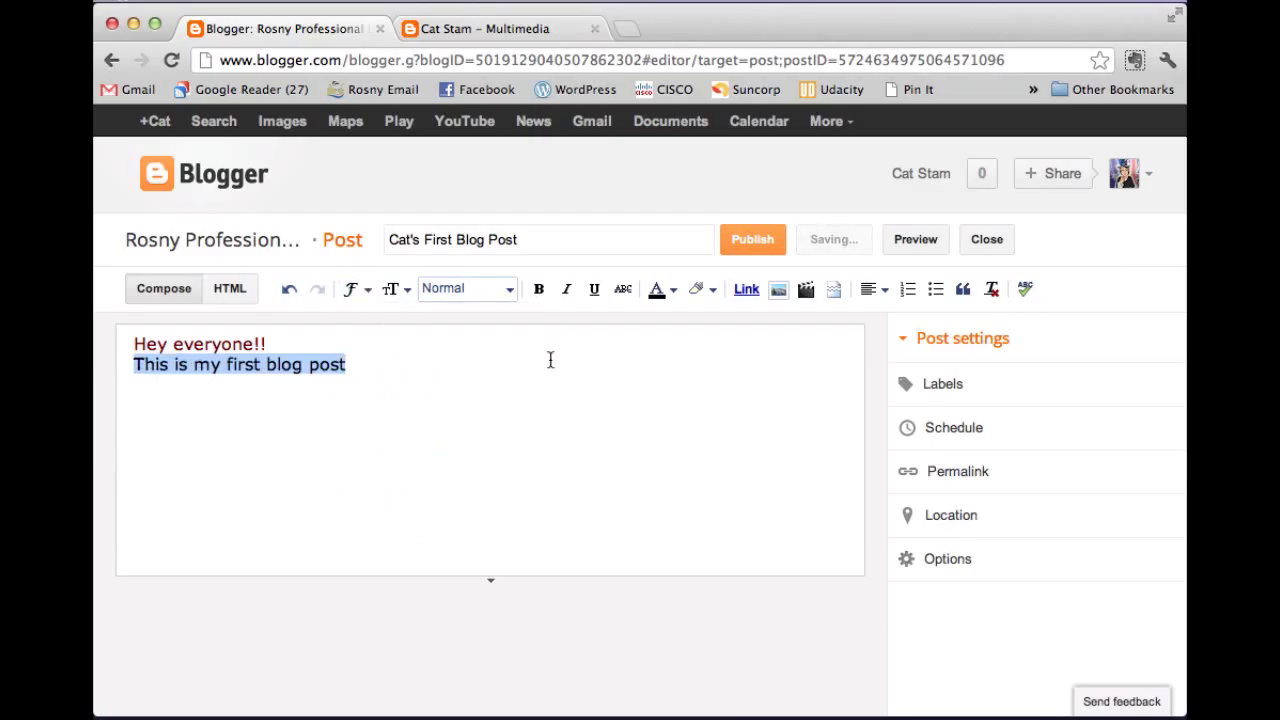
pyautogui.click(663, 290)
pyautogui.click(764, 459)
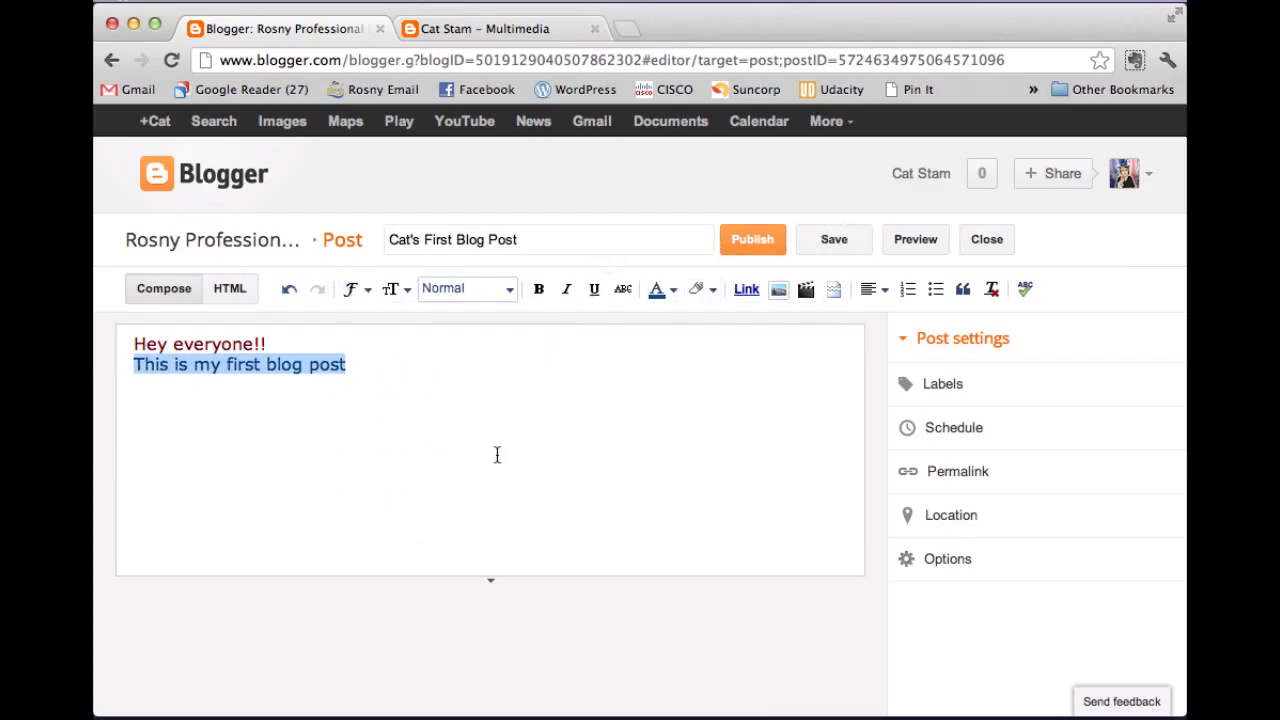
pyautogui.click(428, 451)
pyautogui.click(276, 346)
pyautogui.press('Return')
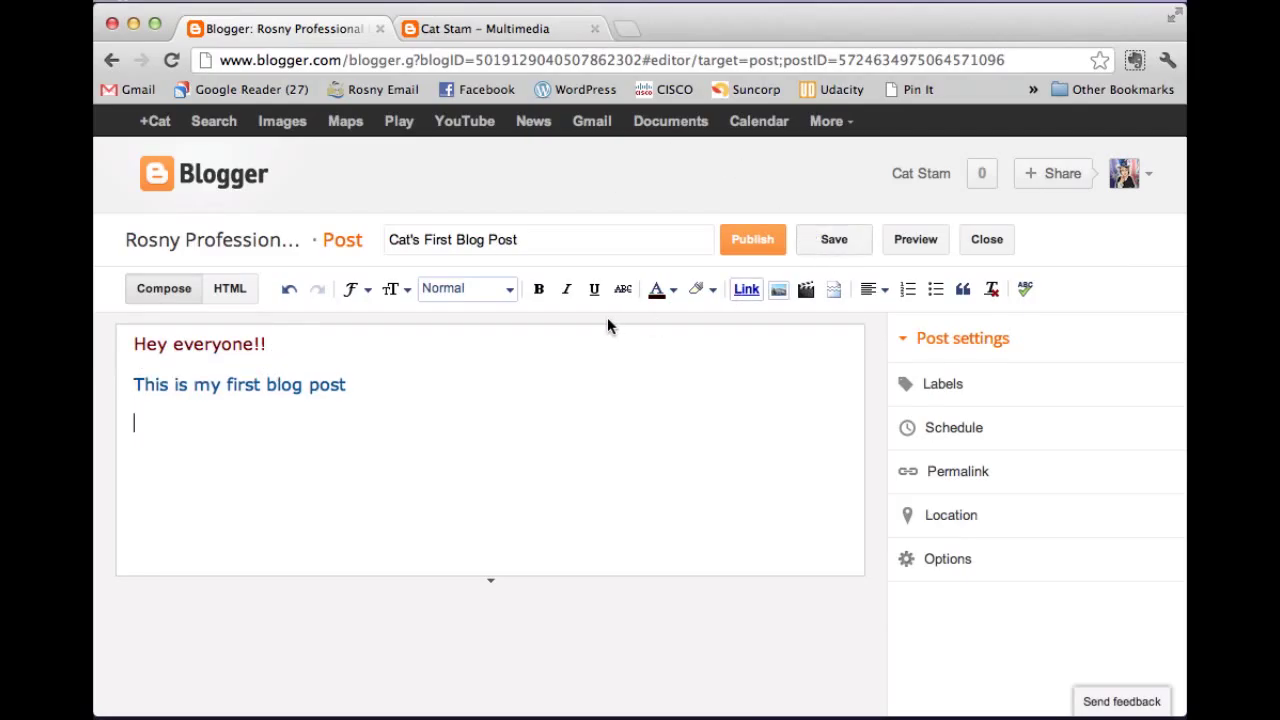
# Upload the CatTeacherAvatar picture from Documents and insert it into the post.
pyautogui.click(778, 290)
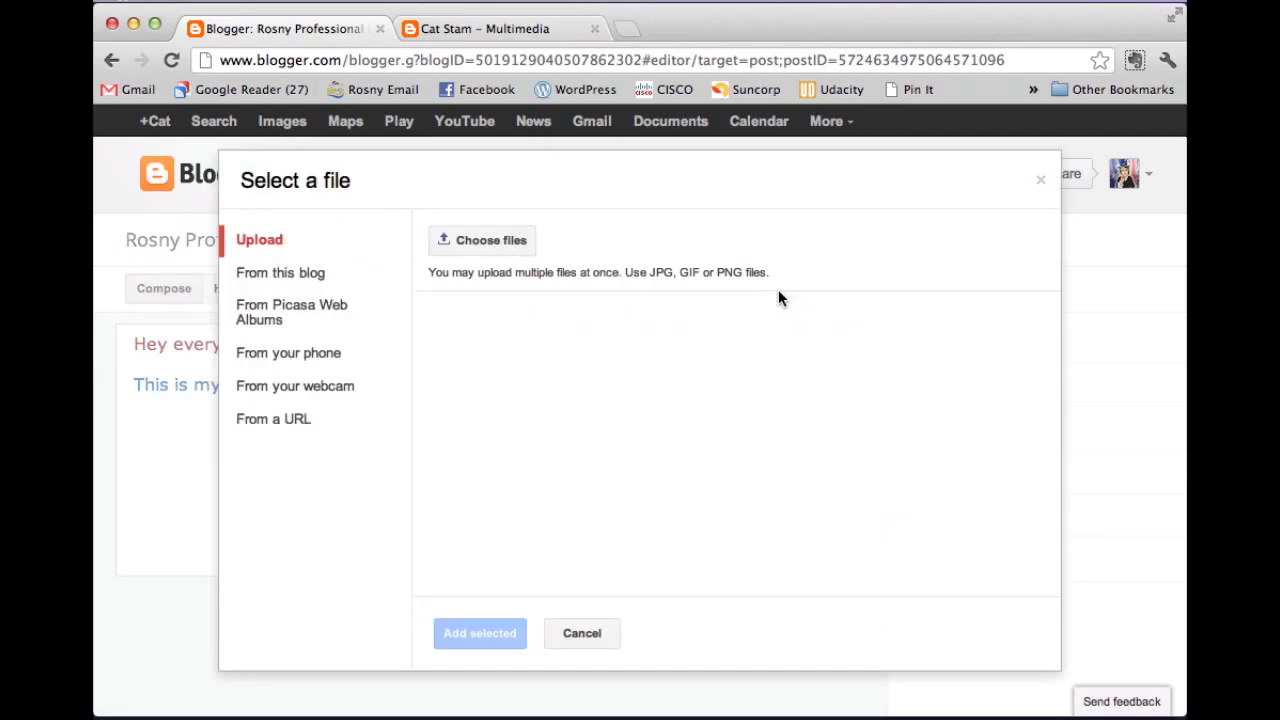
pyautogui.click(500, 245)
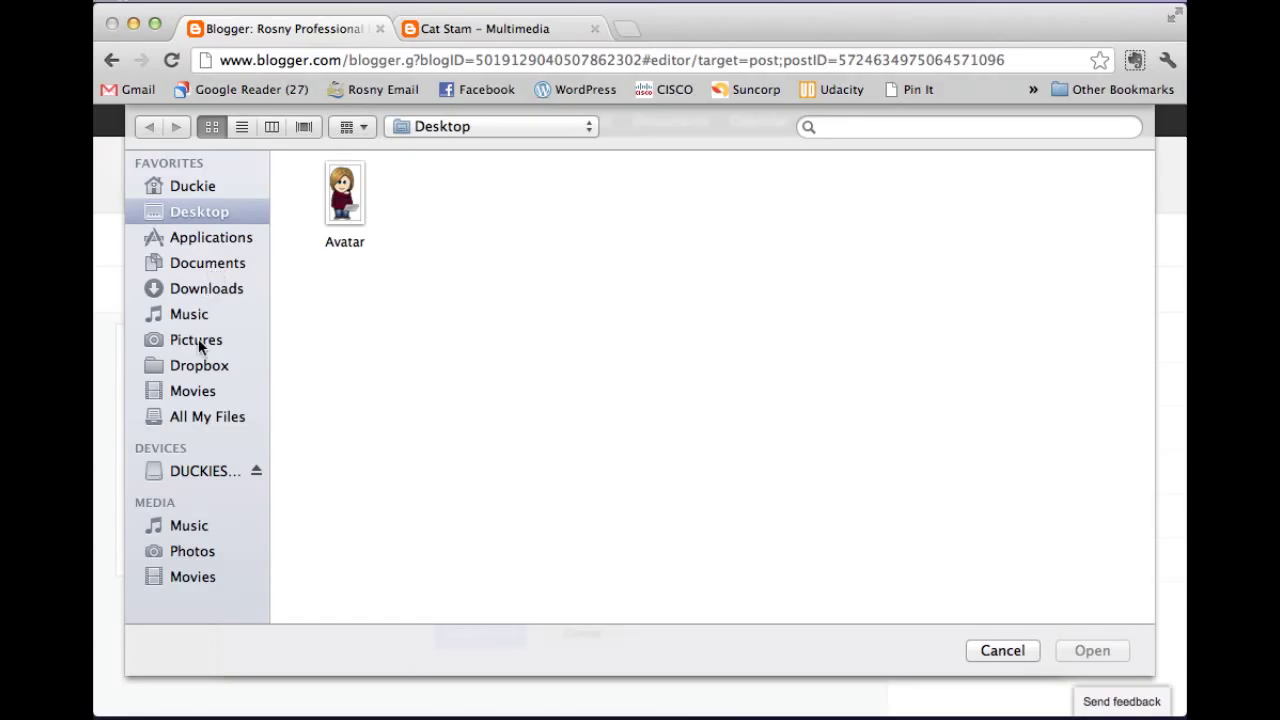
pyautogui.click(207, 262)
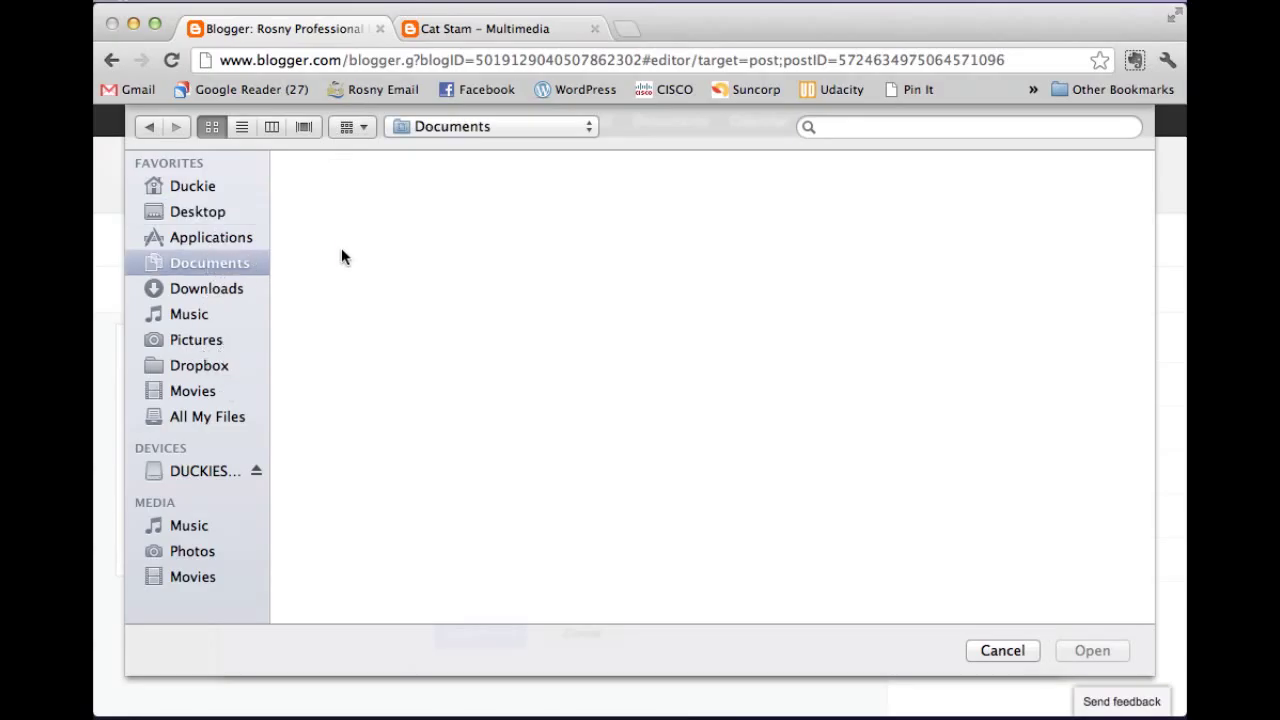
pyautogui.click(782, 200)
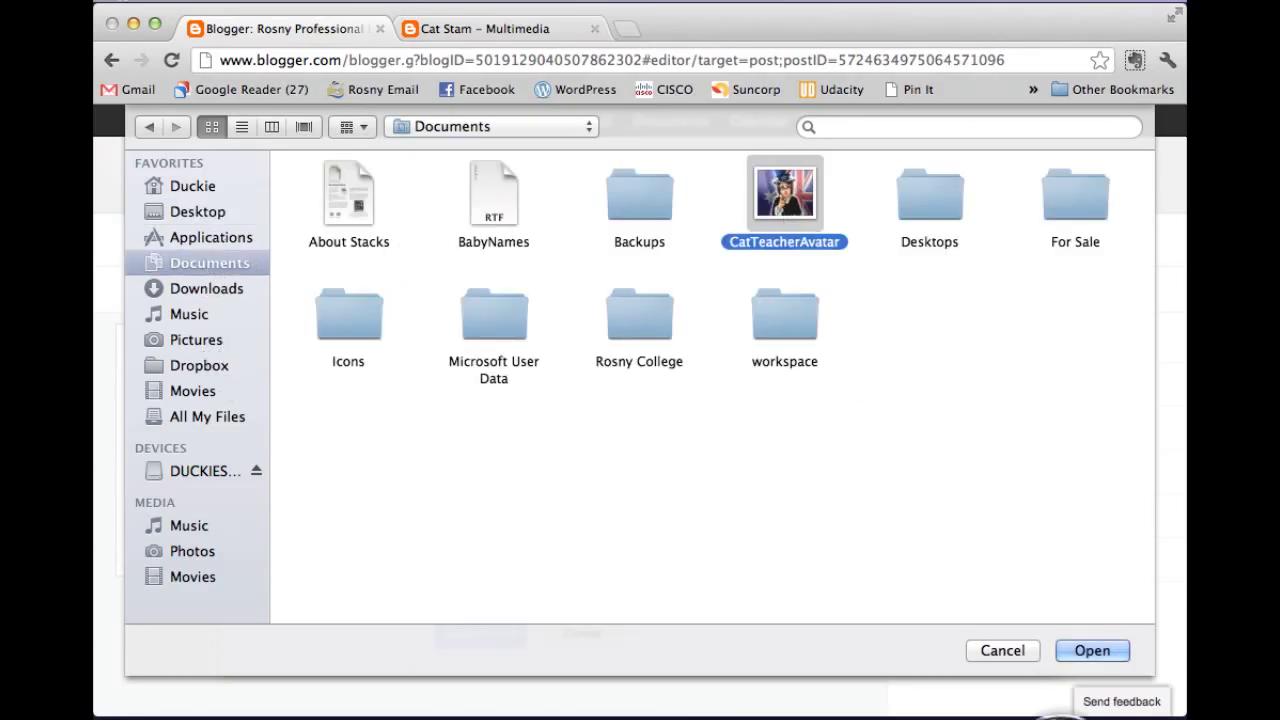
pyautogui.click(1100, 651)
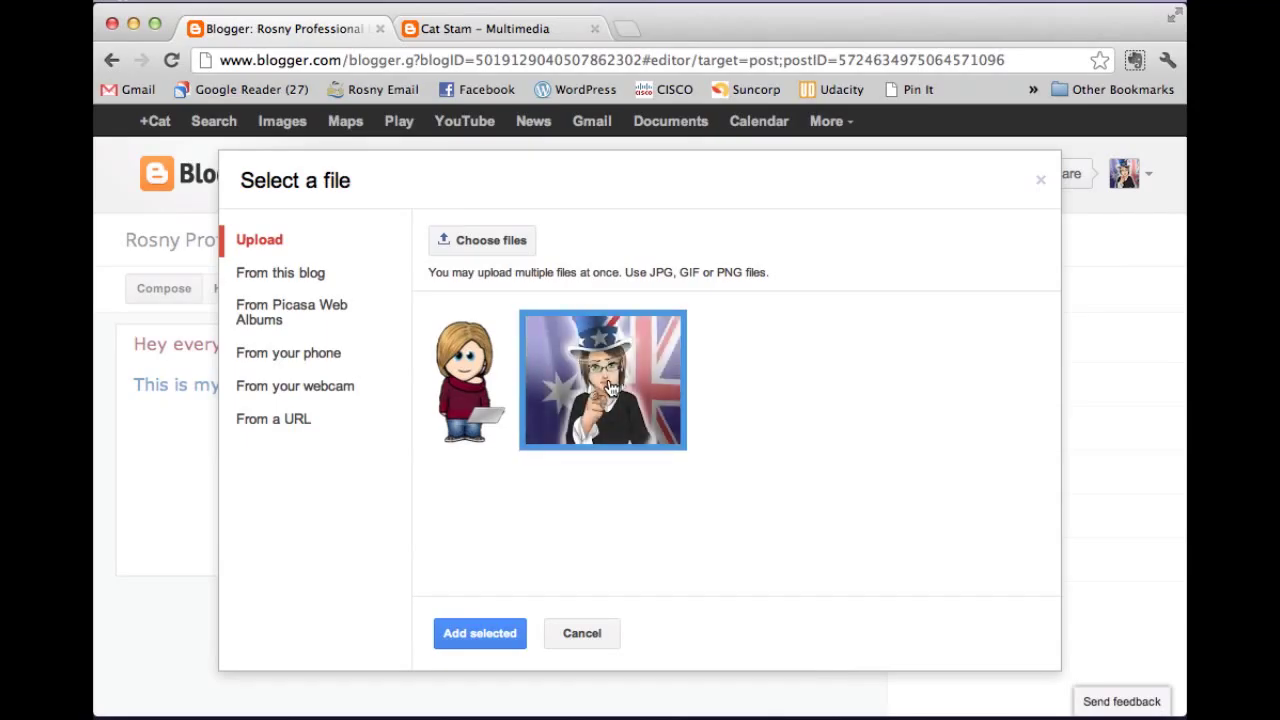
pyautogui.click(486, 626)
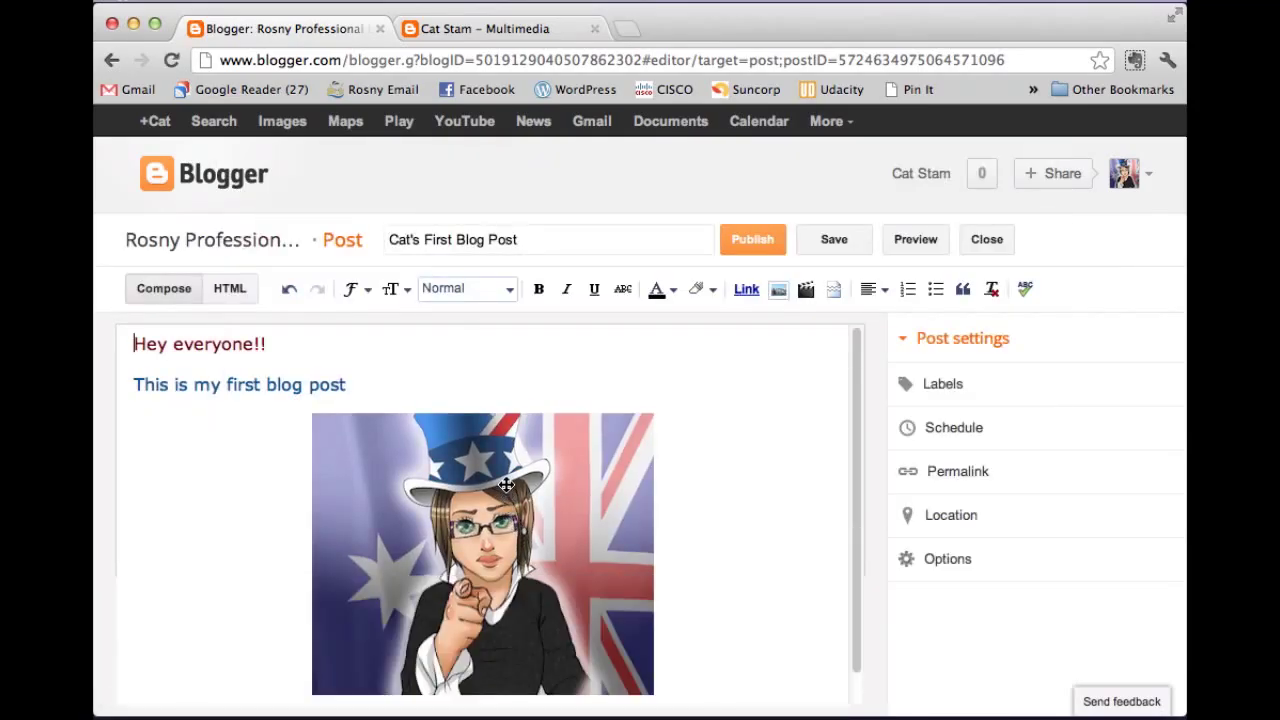
# Make the image Small, right-align it, and drag it up beside the greeting text.
pyautogui.scroll(-1, 472, 492)
pyautogui.click(472, 492)
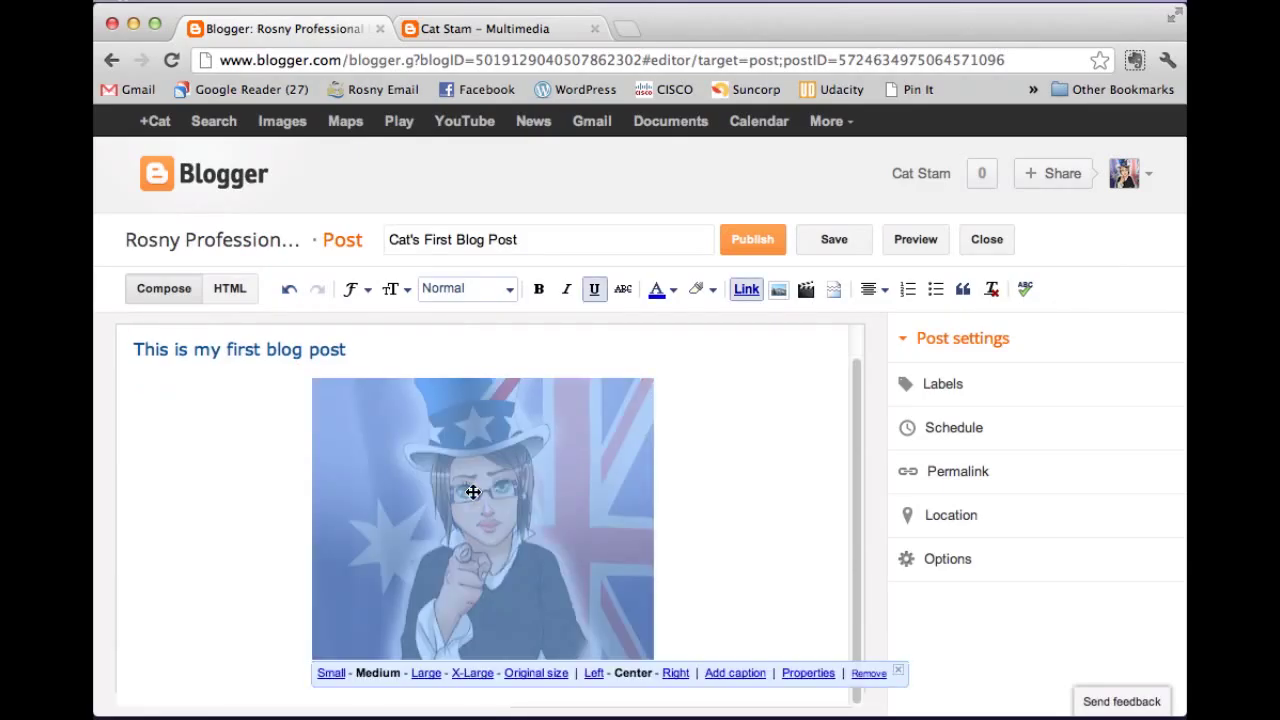
pyautogui.click(332, 673)
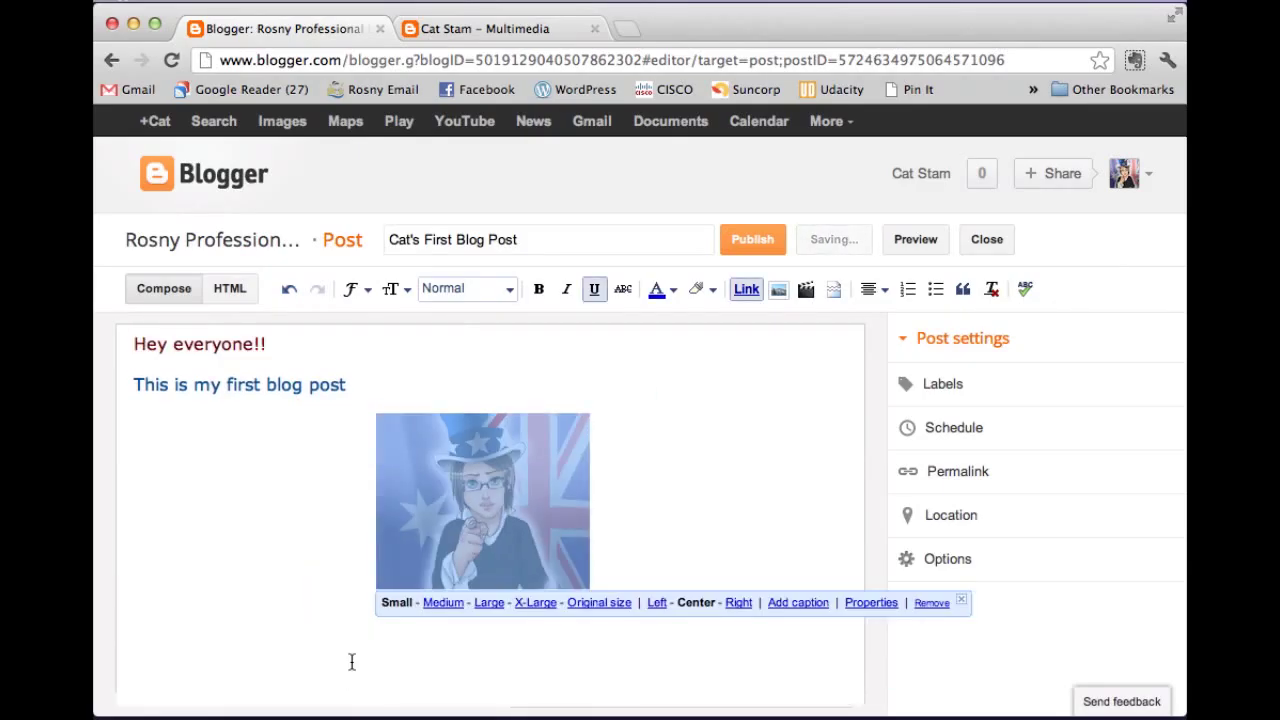
pyautogui.click(742, 604)
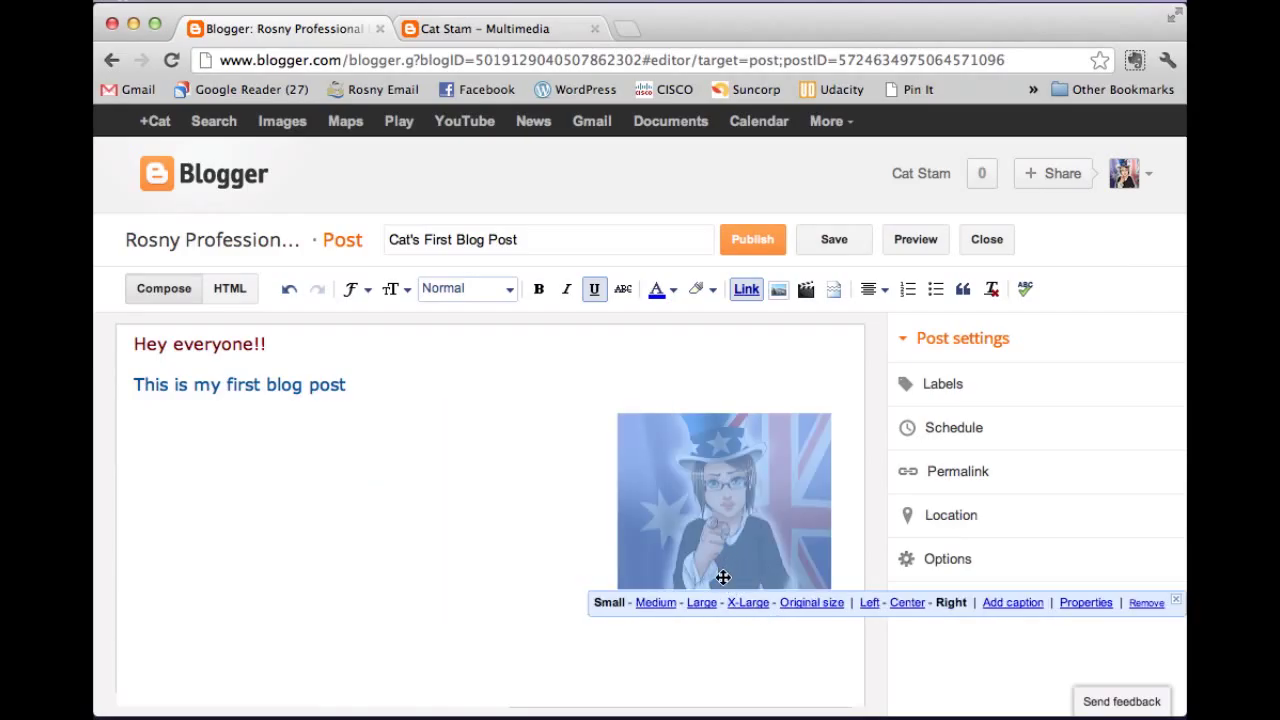
pyautogui.click(577, 529)
pyautogui.moveTo(671, 500); pyautogui.dragTo(677, 343)
pyautogui.click(544, 406)
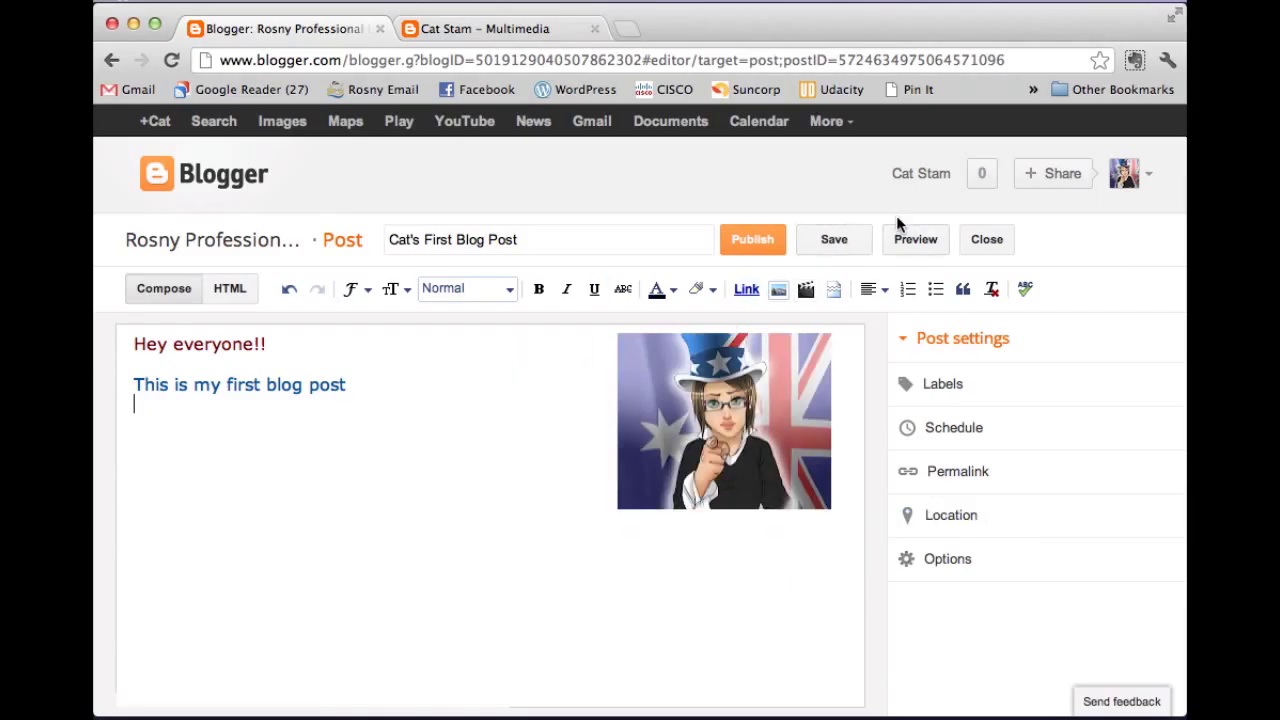
# Check the YouTube video picker, cancel without adding a video, and publish the post.
pyautogui.click(806, 292)
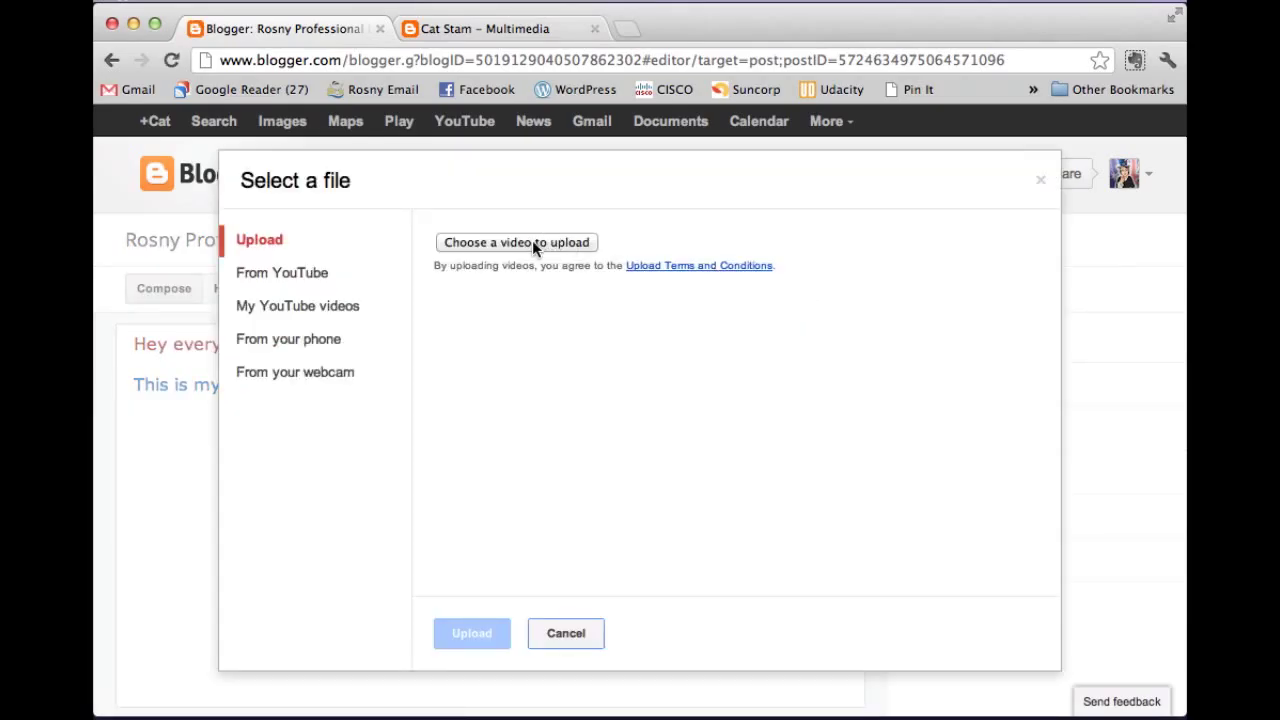
pyautogui.click(312, 273)
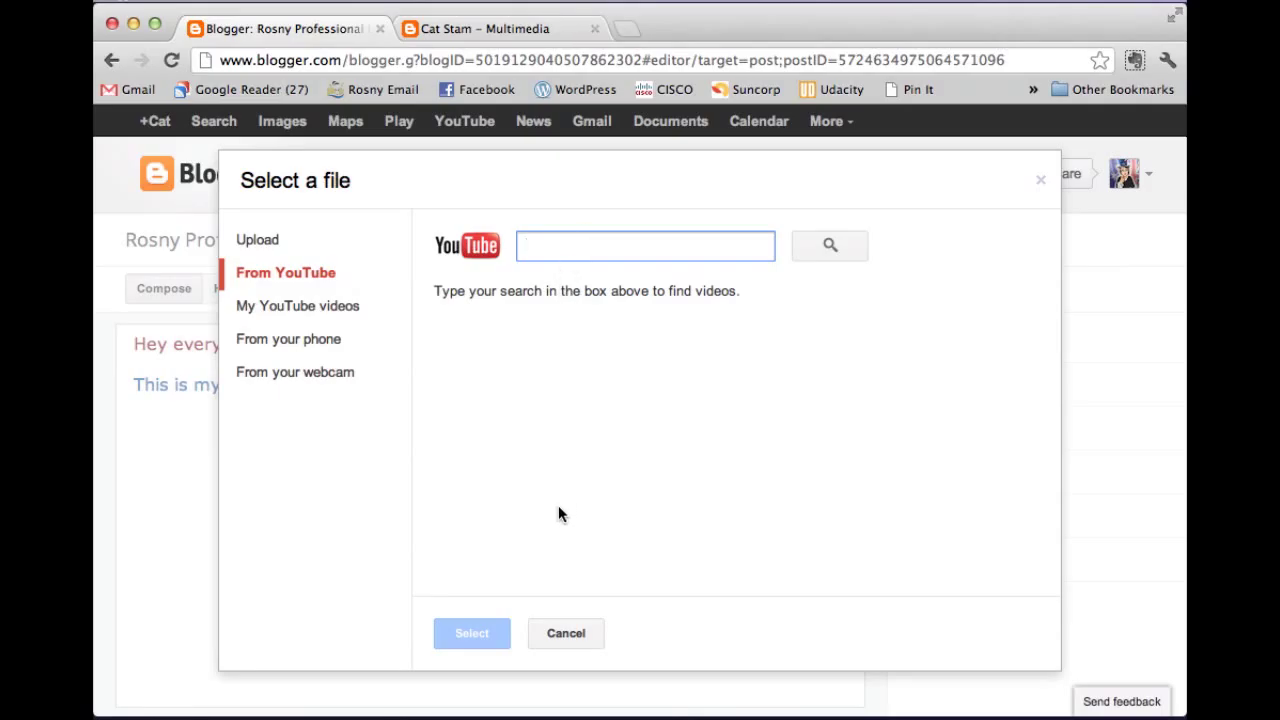
pyautogui.click(563, 634)
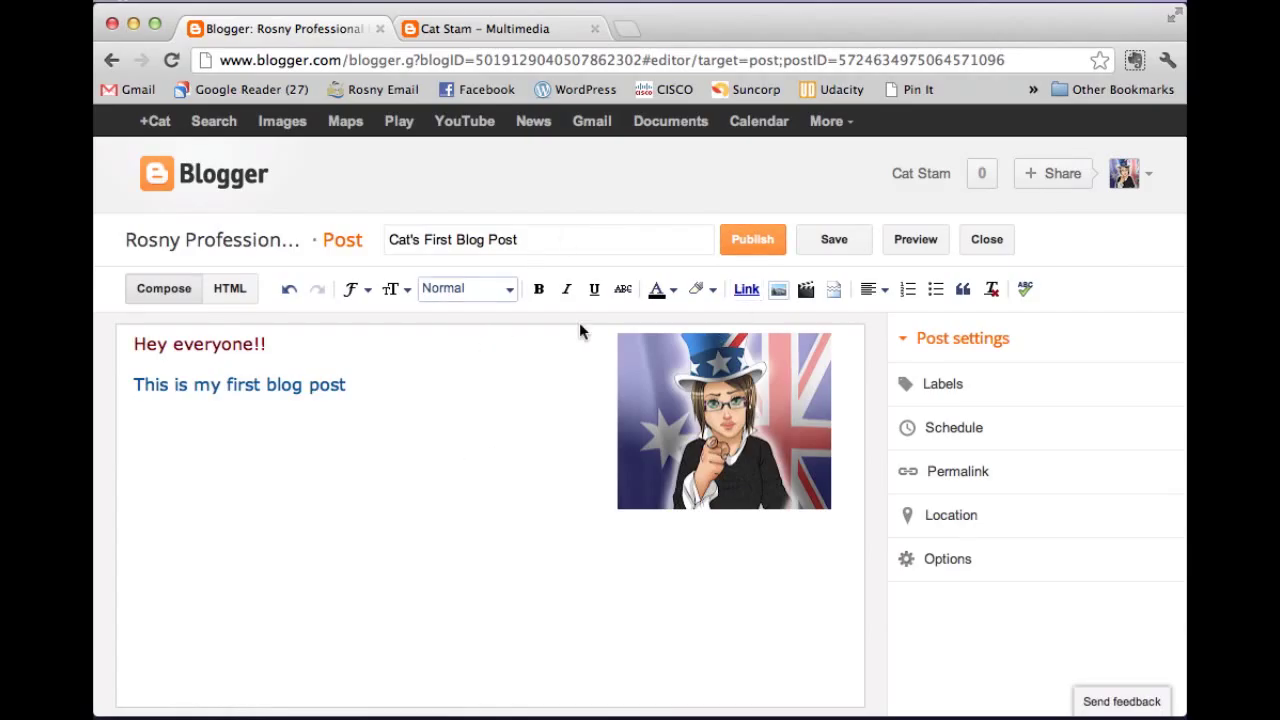
pyautogui.click(755, 246)
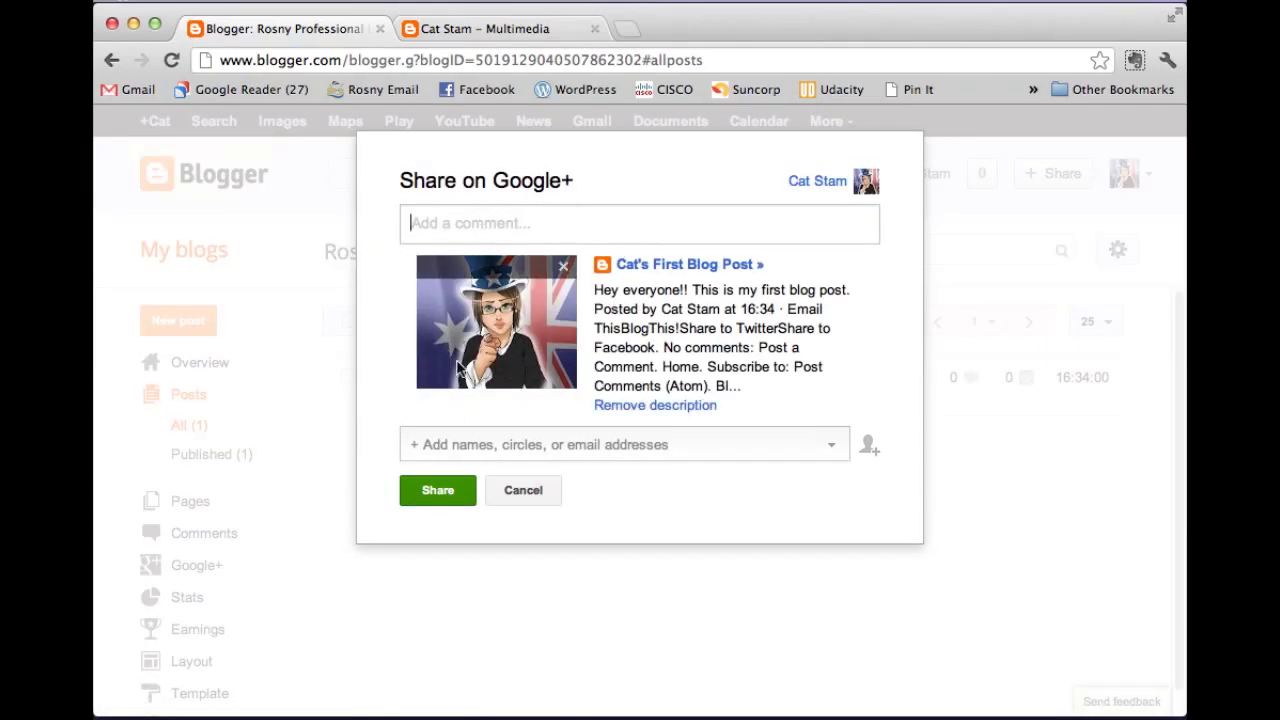
# Dismiss the Share on Google+ offer and view the blog's Overview and Comments pages.
pyautogui.click(524, 491)
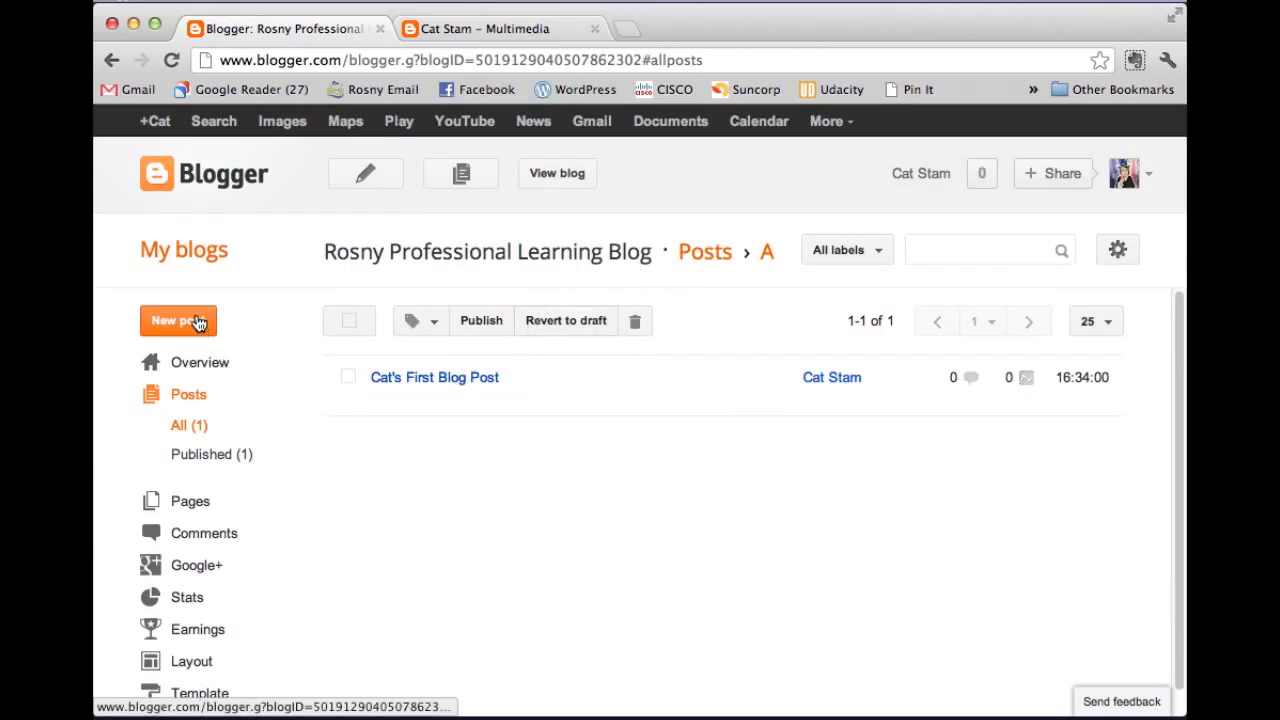
pyautogui.scroll(-1, 255, 400)
pyautogui.scroll(1, 262, 364)
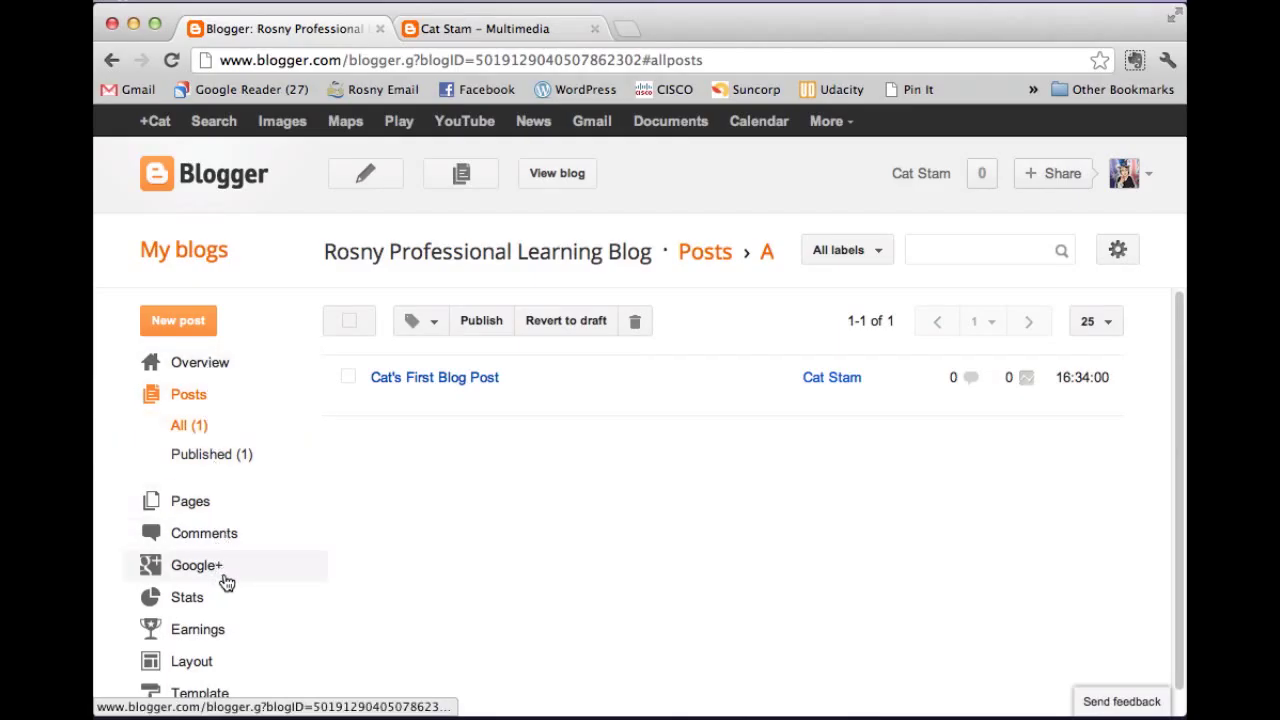
pyautogui.click(195, 366)
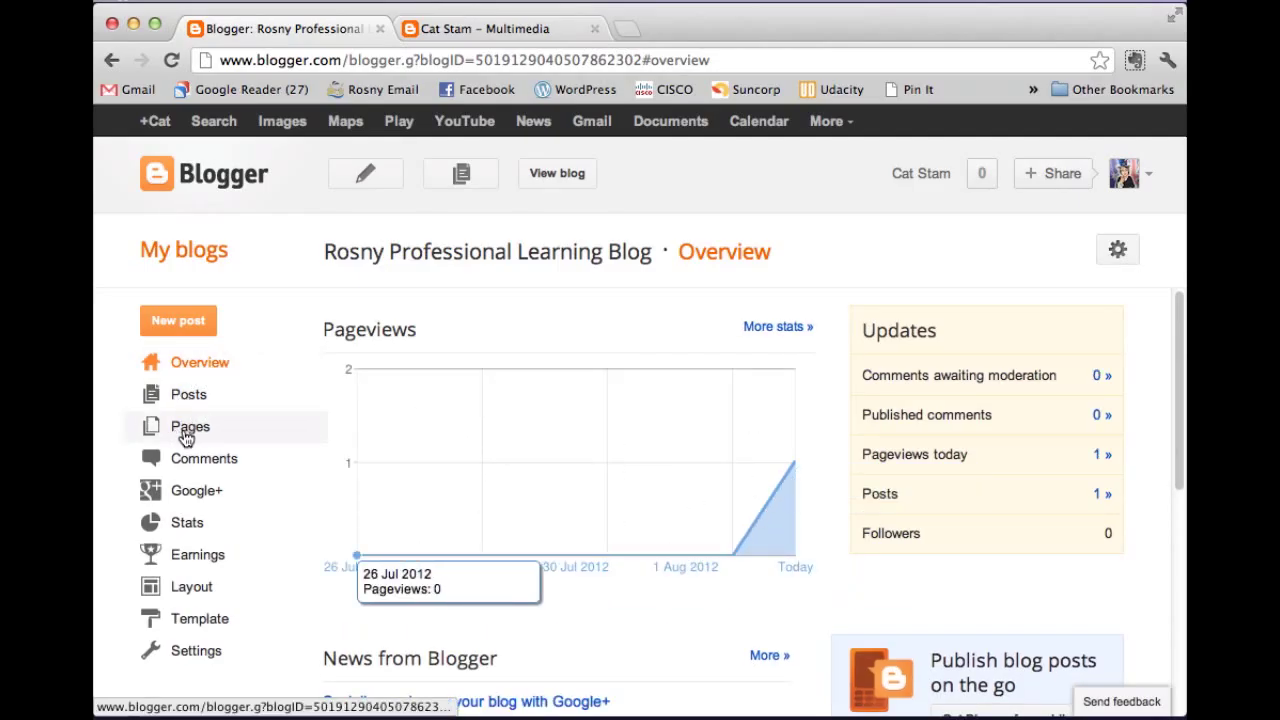
pyautogui.click(187, 461)
pyautogui.scroll(-1, 189, 465)
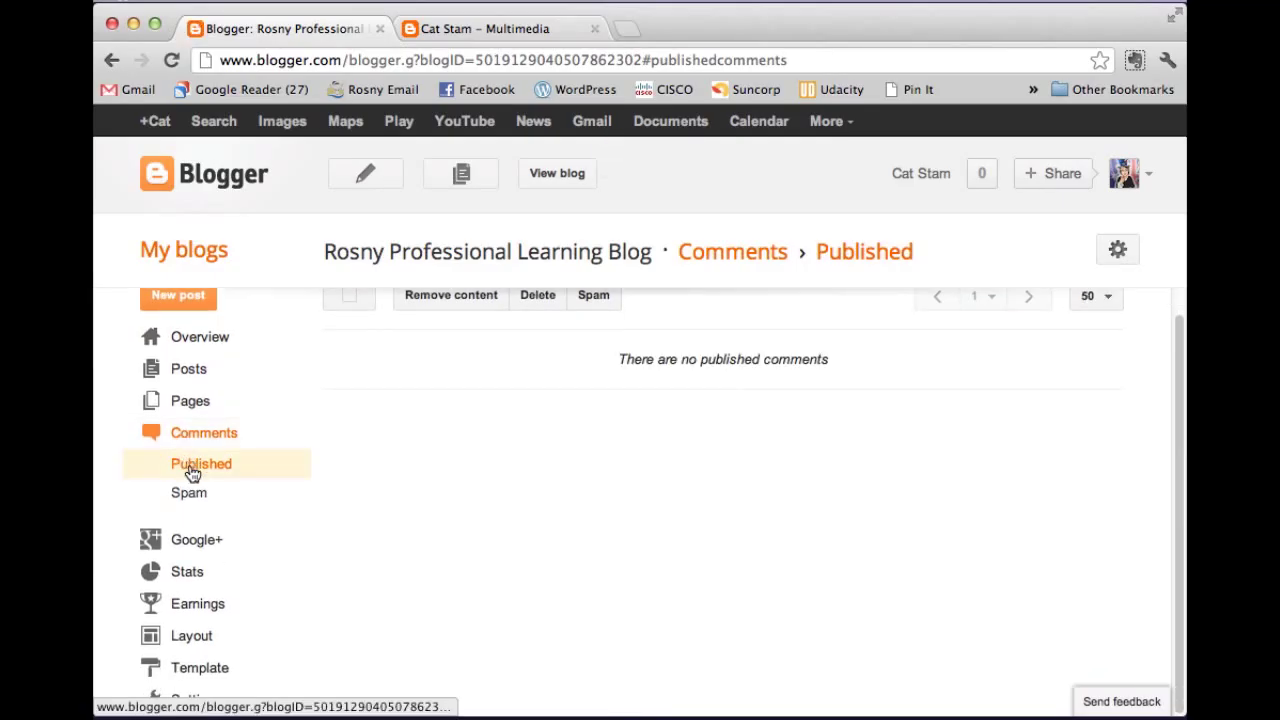
# Look through the Layout page, then open the Template page with its live and mobile previews.
pyautogui.click(196, 645)
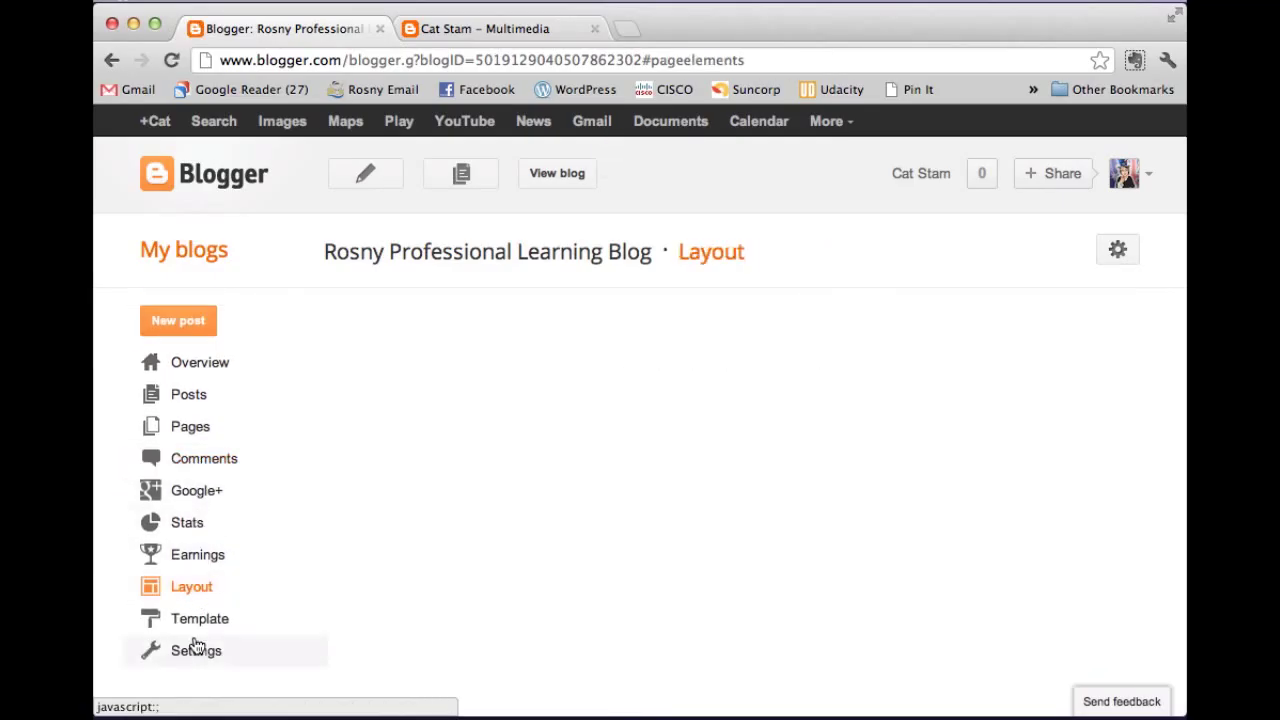
pyautogui.click(185, 584)
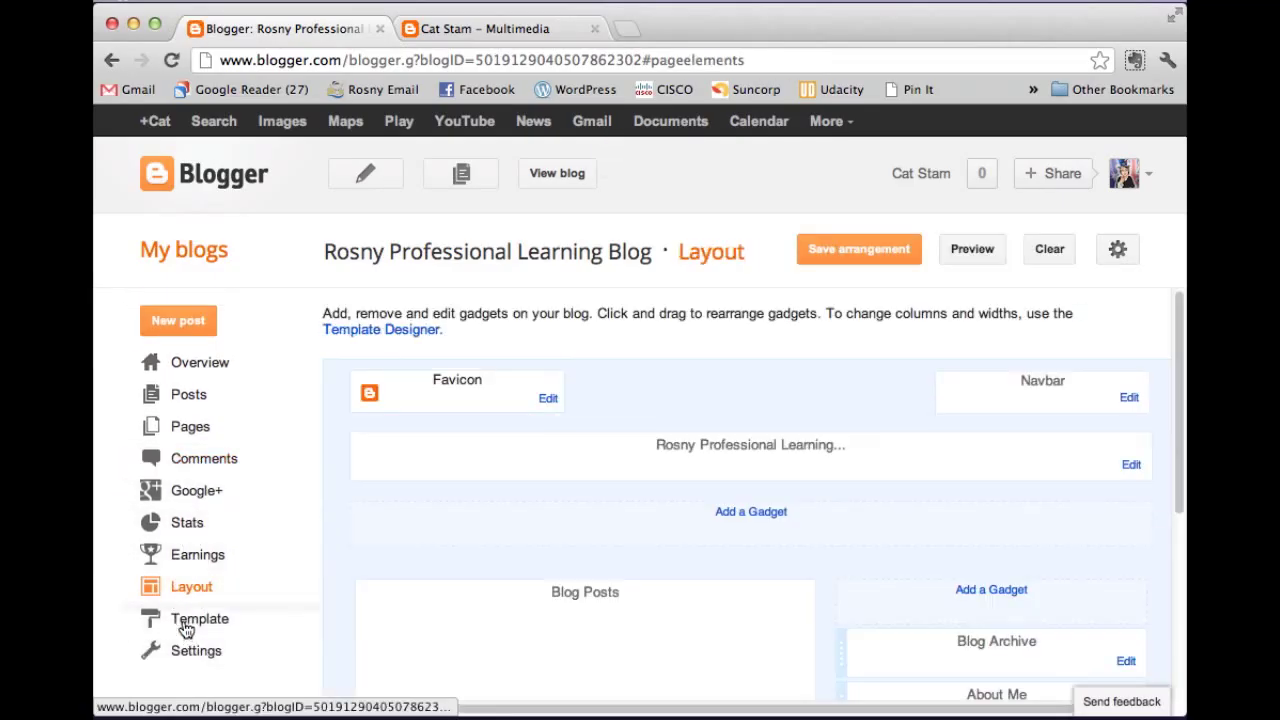
pyautogui.scroll(-3, 562, 470)
pyautogui.scroll(-3, 562, 467)
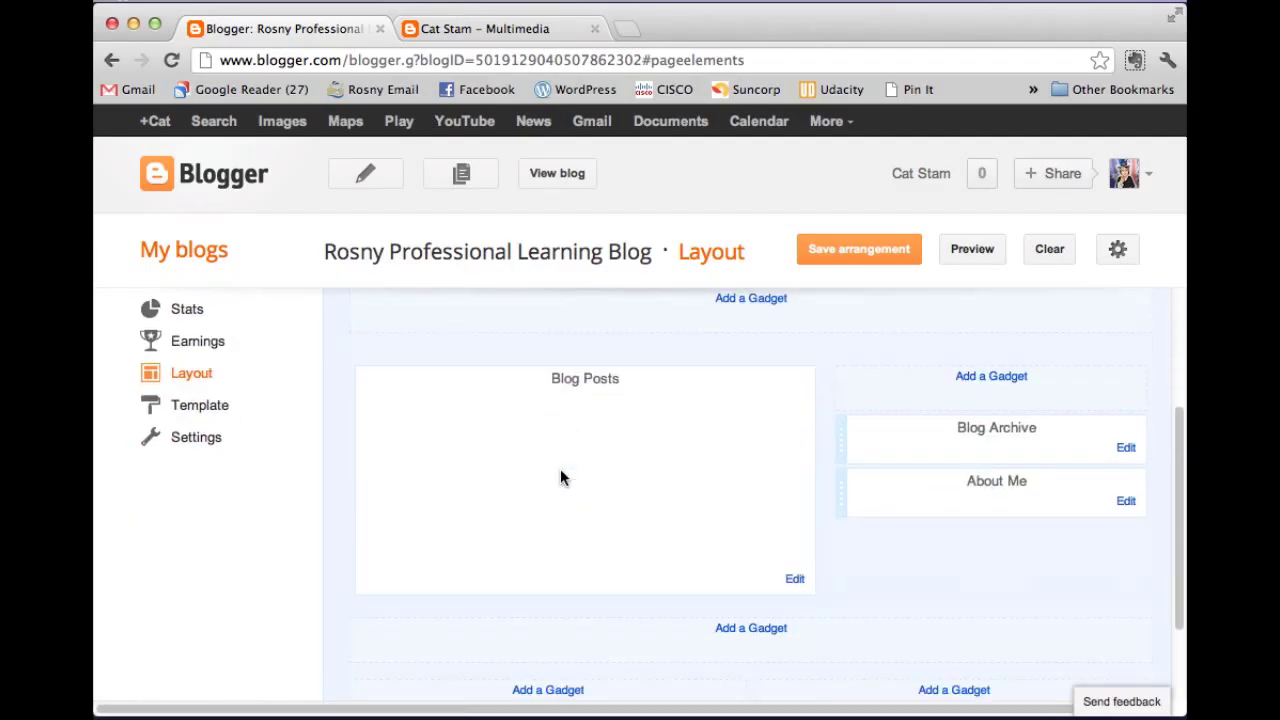
pyautogui.scroll(2, 559, 470)
pyautogui.click(196, 452)
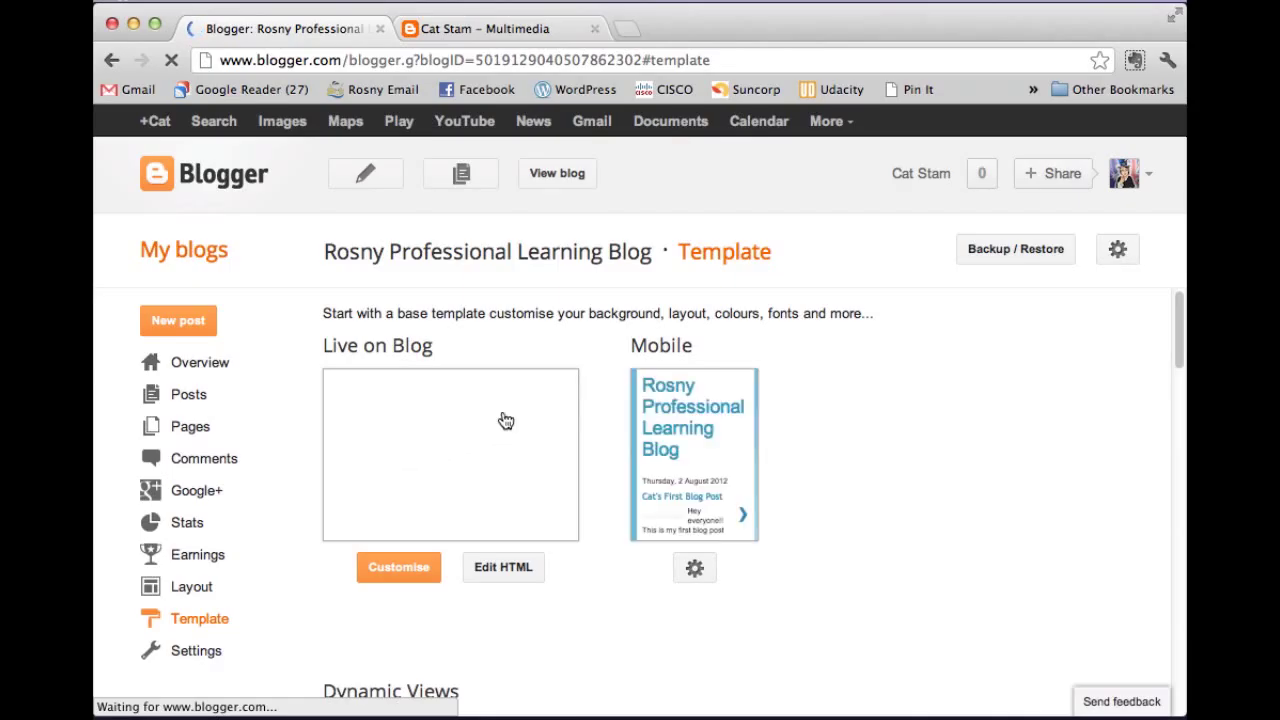
pyautogui.scroll(-3, 610, 450)
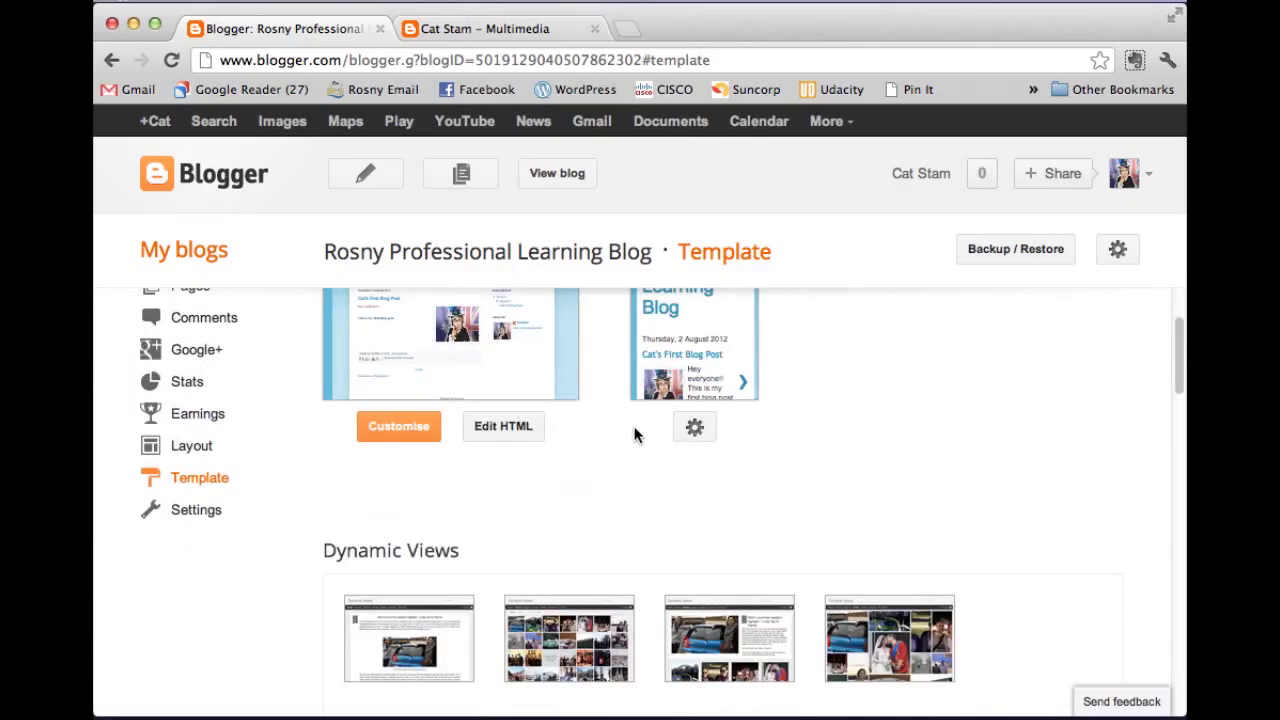
pyautogui.scroll(3, 633, 438)
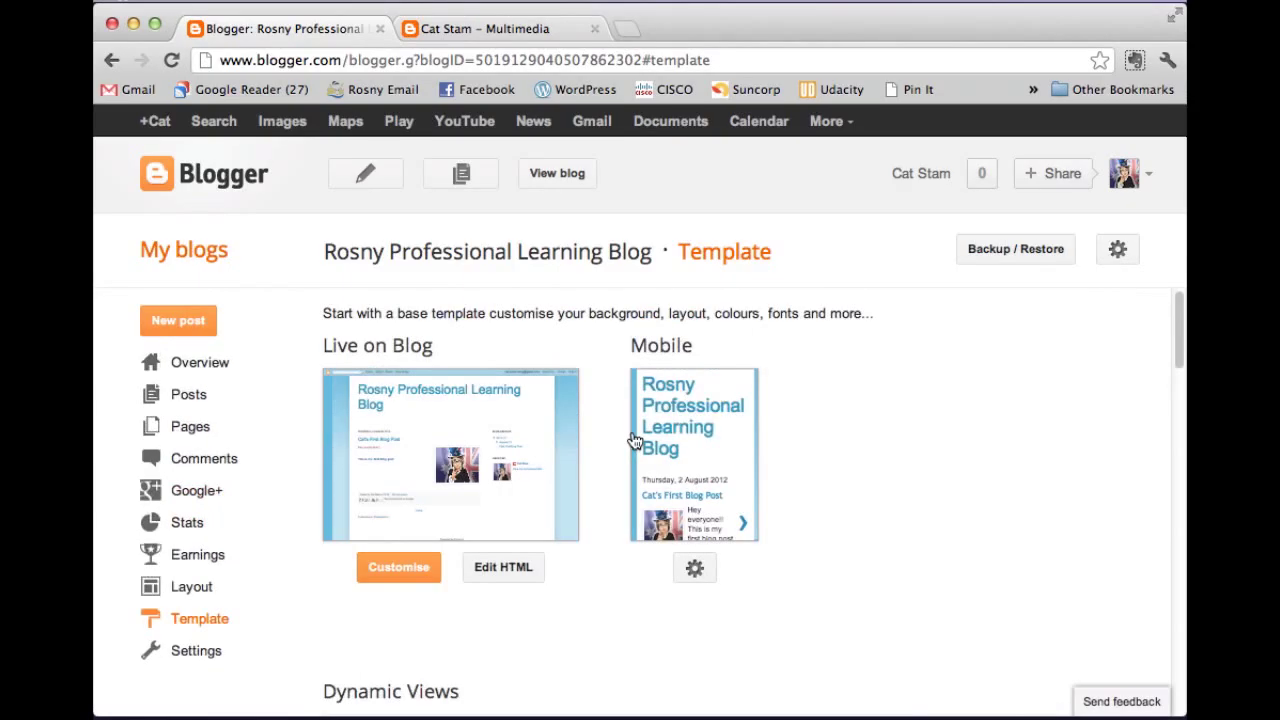
# Open the live blog and scroll down through Cat's First Blog Post.
pyautogui.click(557, 178)
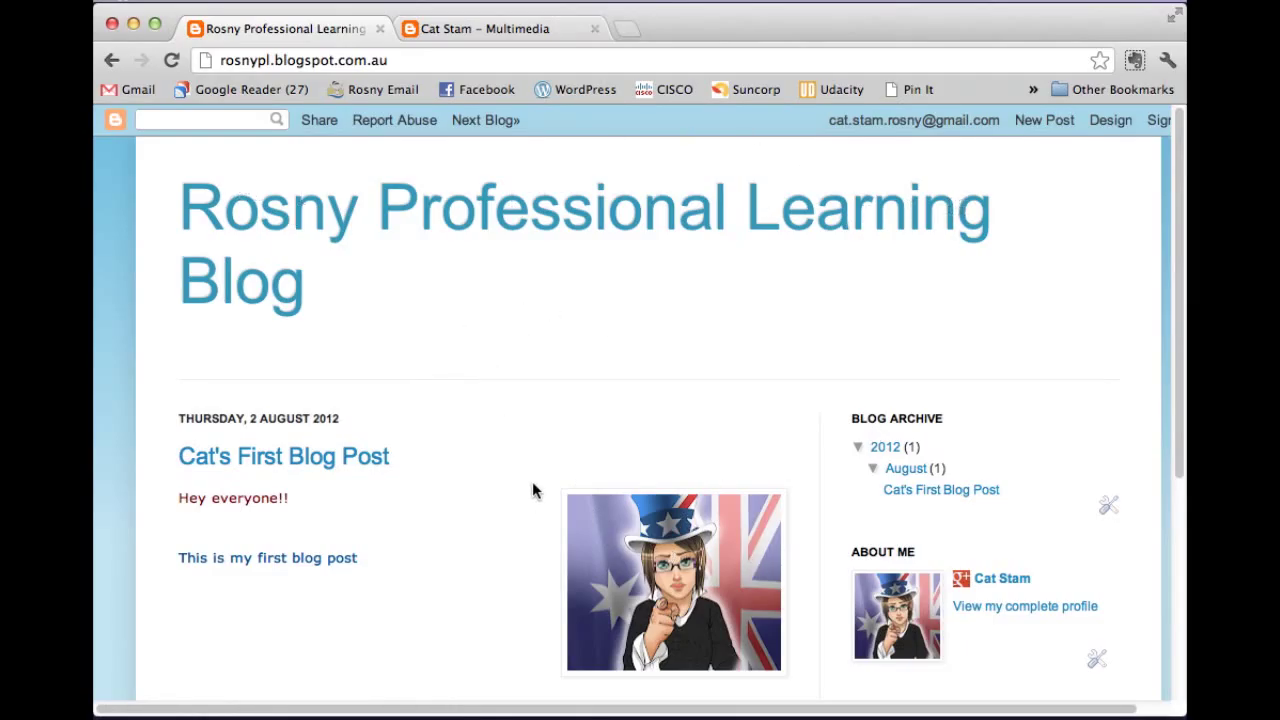
pyautogui.moveTo(539, 466); pyautogui.dragTo(557, 477)
pyautogui.click(466, 506)
pyautogui.scroll(-4, 480, 520)
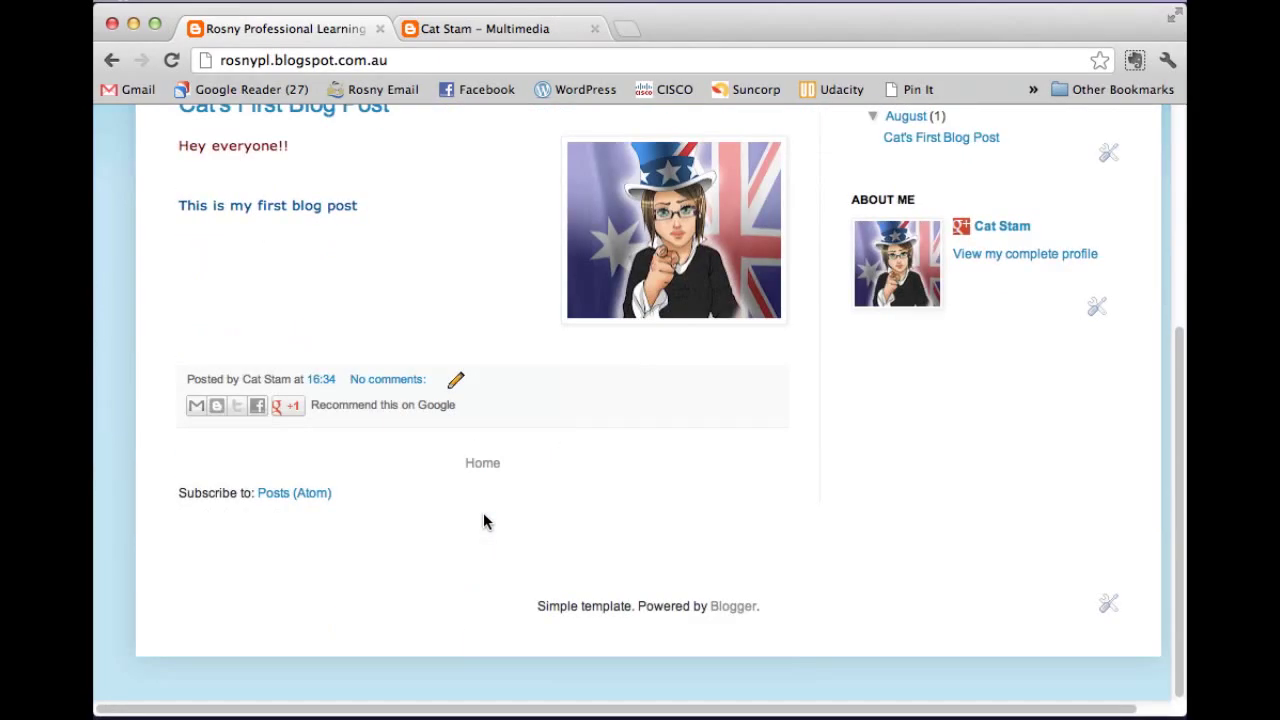
# Recommend the post with its +1 button and return to the top of the blog.
pyautogui.click(291, 407)
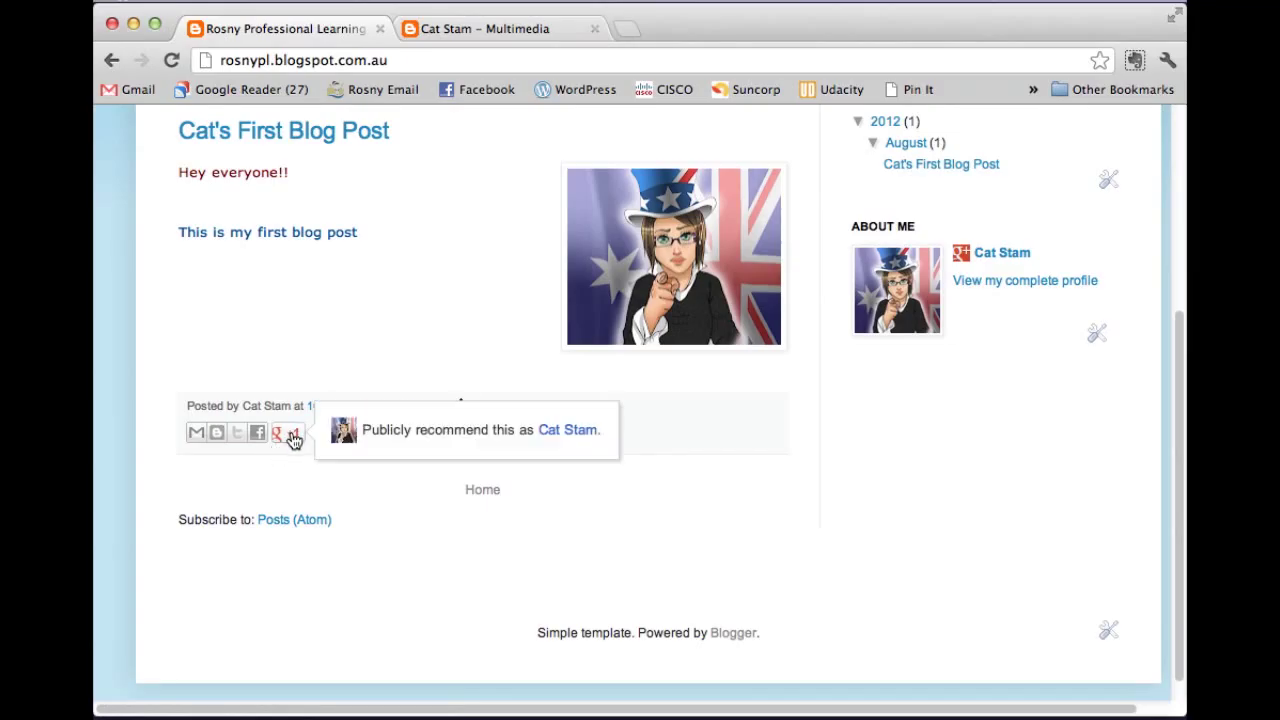
pyautogui.scroll(4, 680, 415)
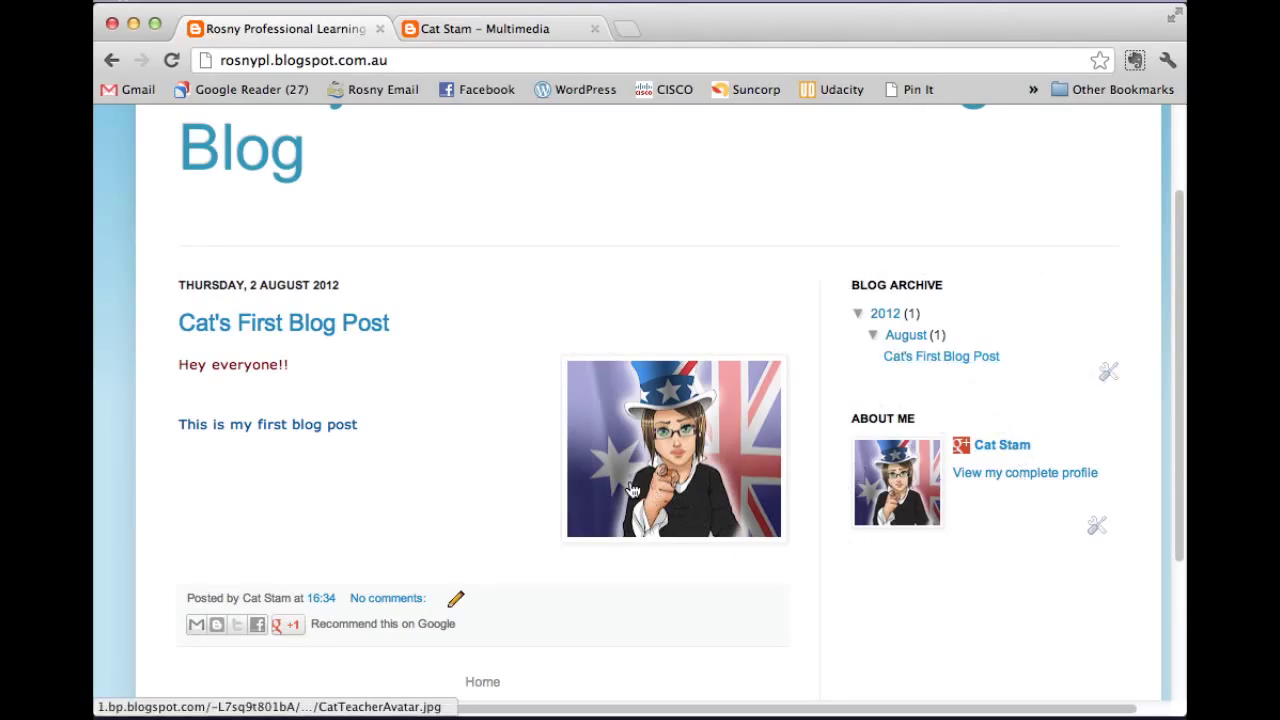
pyautogui.scroll(3, 600, 480)
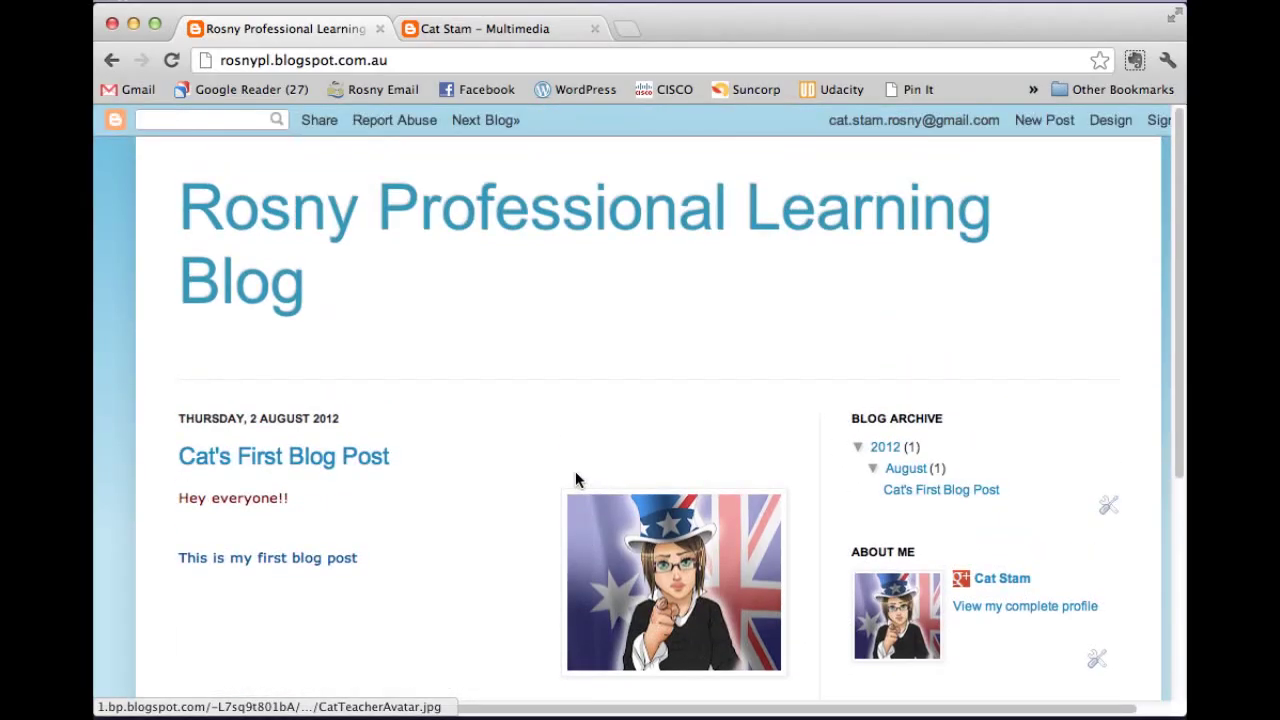
# Go back to the Template page and scroll down to the Ethereal and Travel template rows.
pyautogui.click(1110, 121)
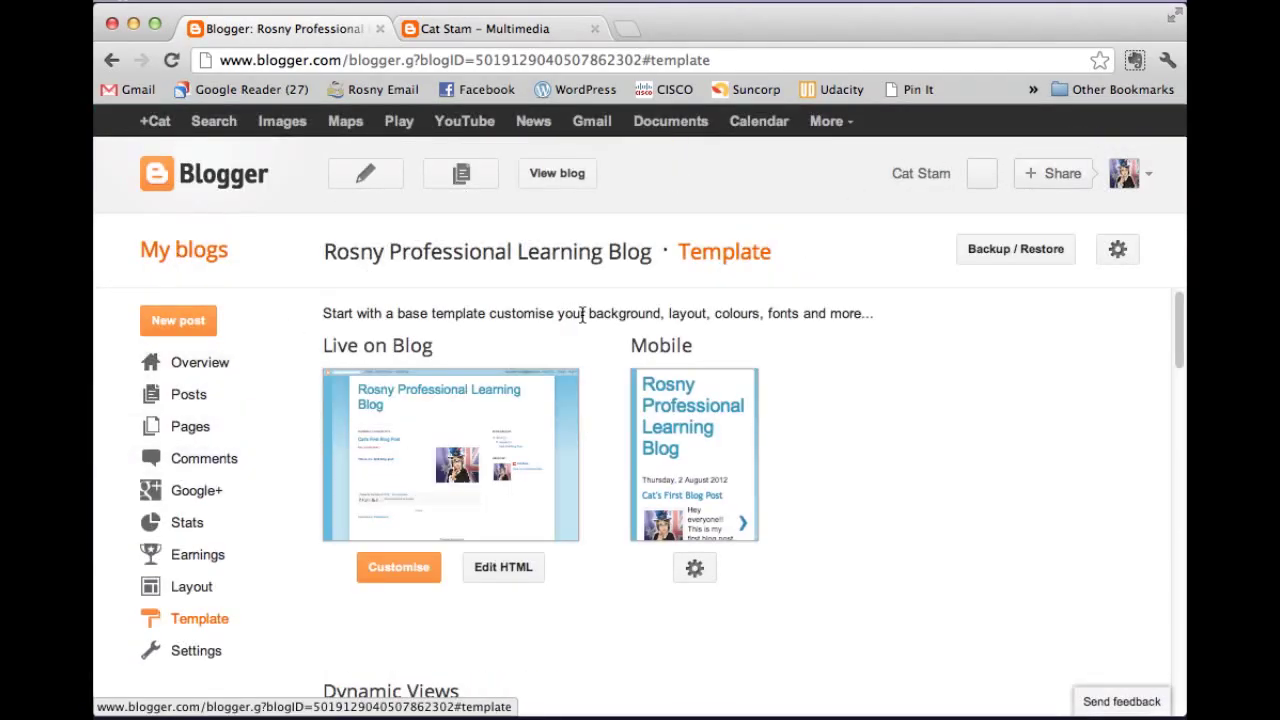
pyautogui.scroll(-2, 591, 320)
pyautogui.scroll(-7, 640, 430)
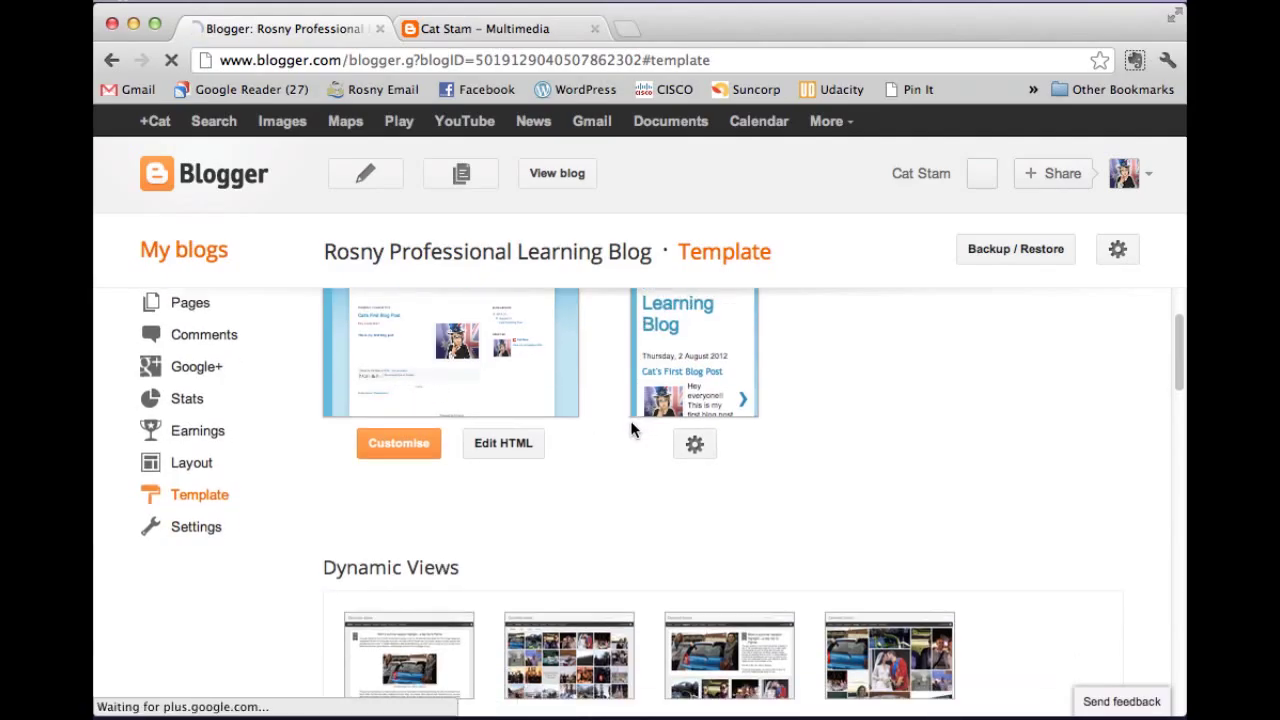
pyautogui.scroll(-1, 848, 434)
pyautogui.scroll(3, 848, 434)
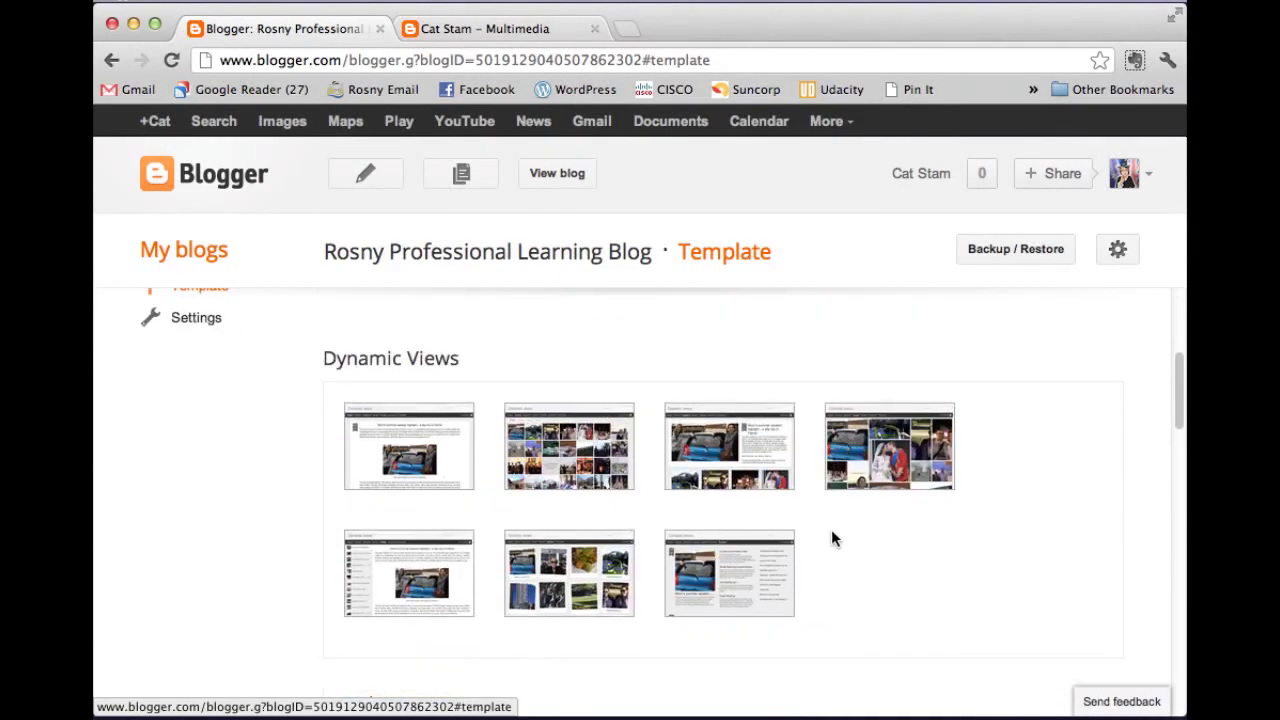
pyautogui.scroll(-8, 834, 529)
pyautogui.scroll(-5, 845, 533)
pyautogui.scroll(-6, 846, 530)
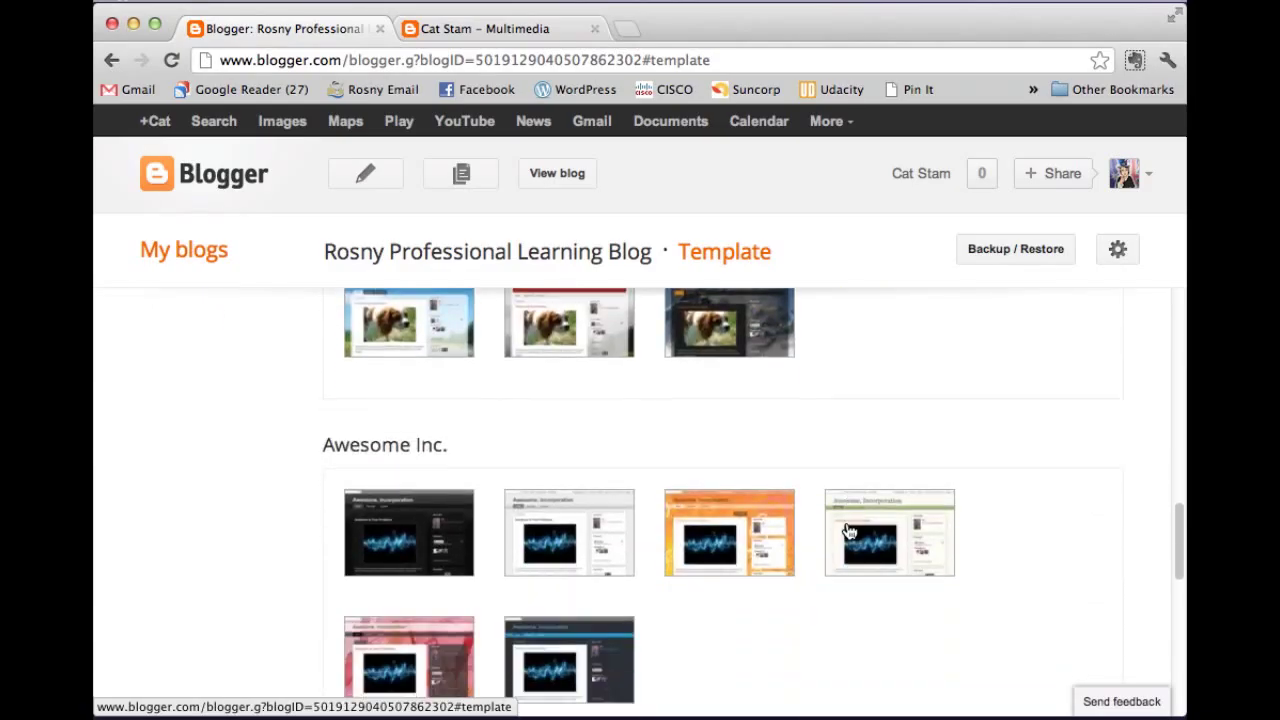
pyautogui.scroll(-7, 830, 527)
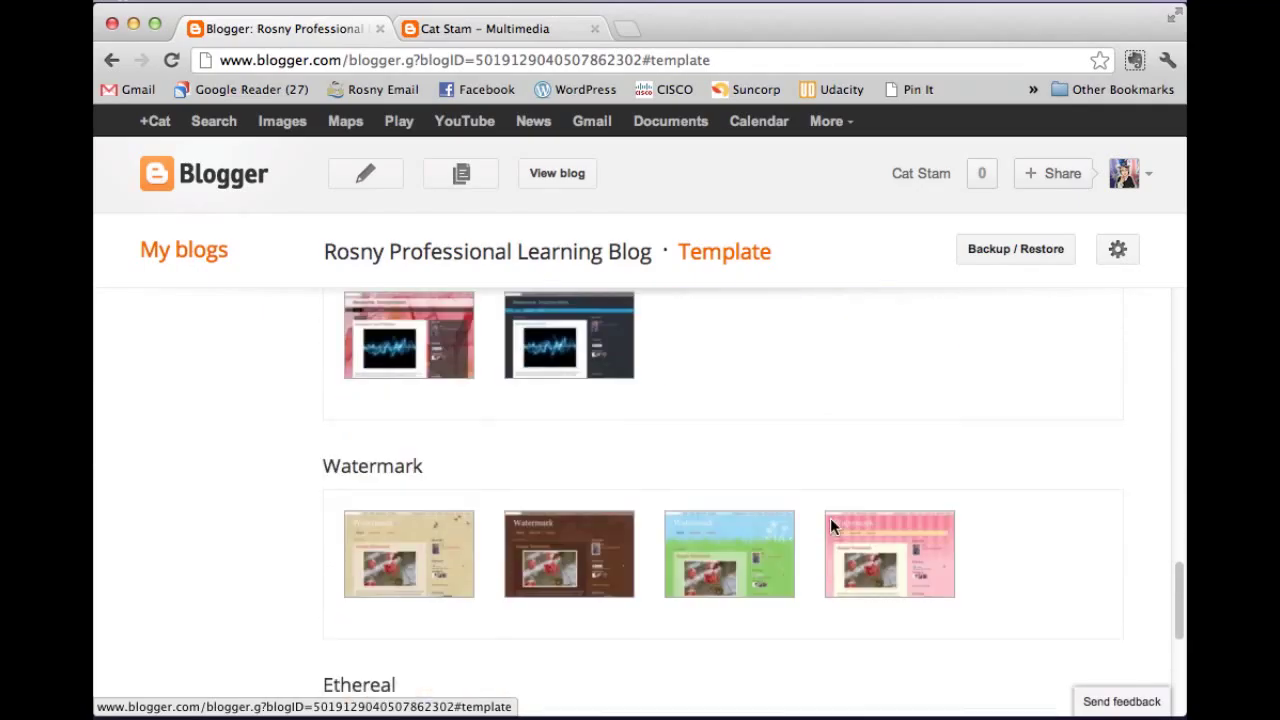
pyautogui.scroll(-5, 828, 526)
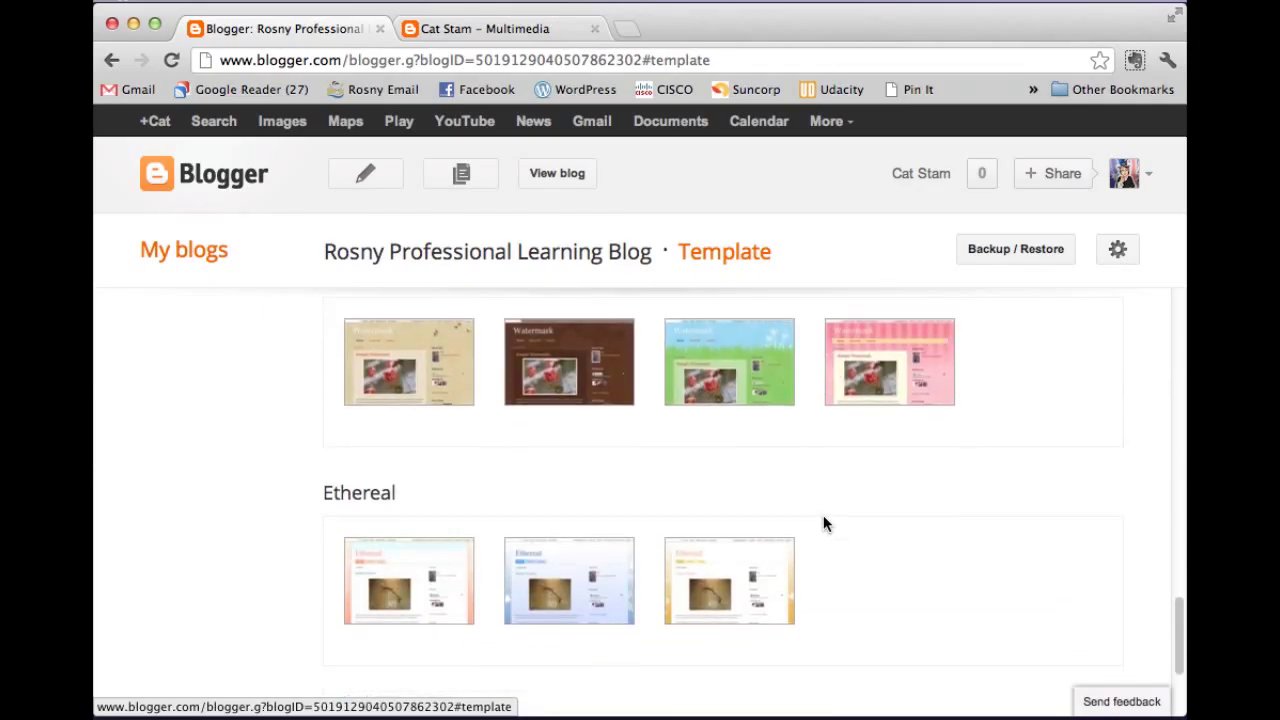
pyautogui.scroll(-1, 824, 520)
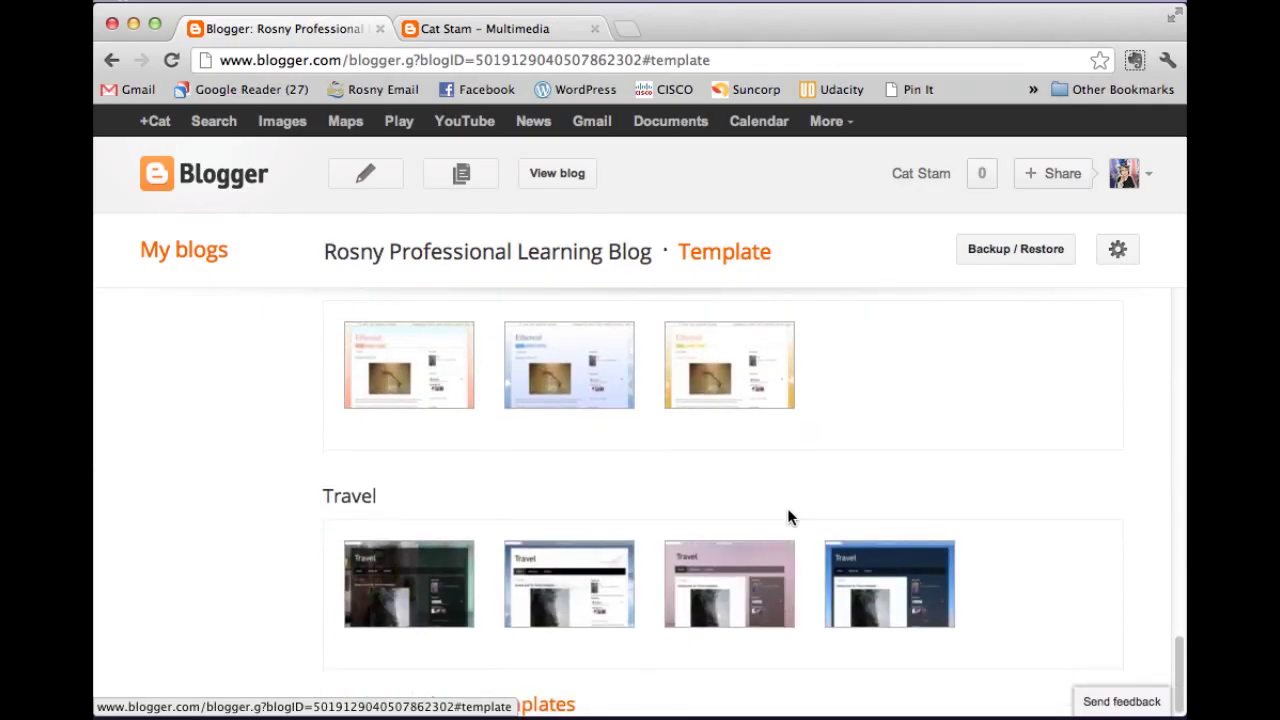
pyautogui.click(545, 350)
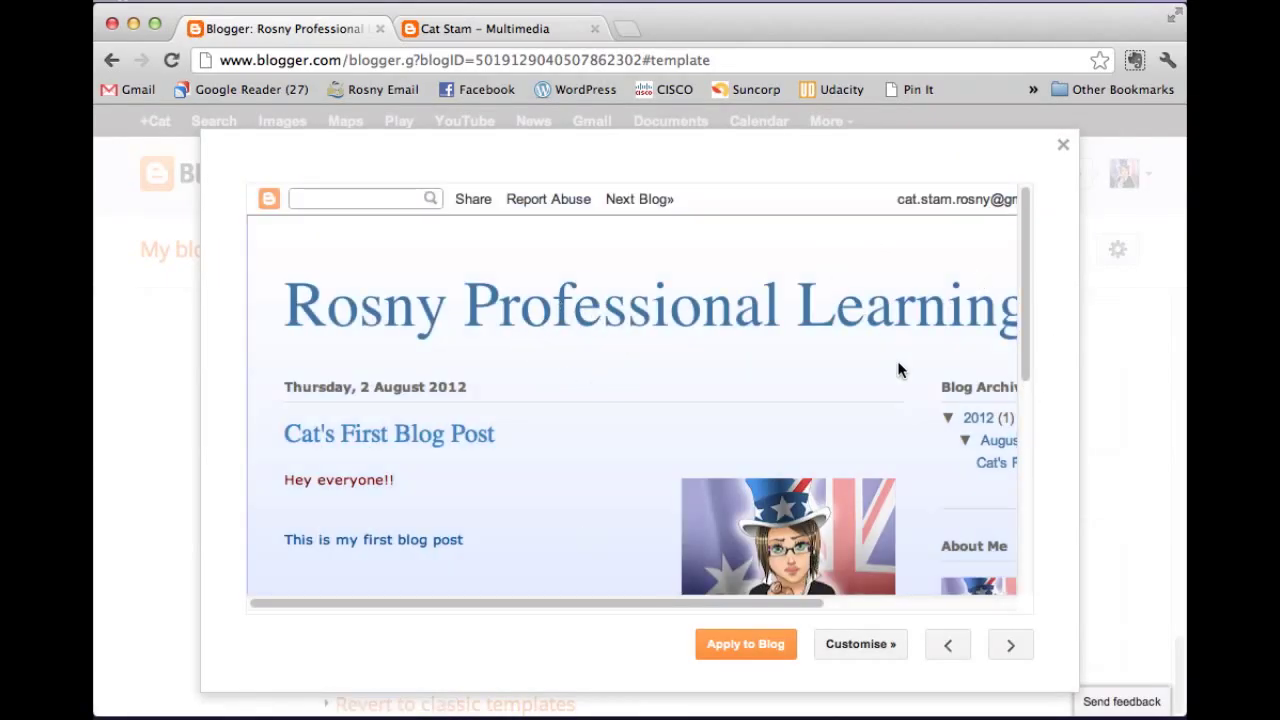
pyautogui.moveTo(1025, 304); pyautogui.dragTo(1030, 269)
pyautogui.moveTo(400, 603); pyautogui.dragTo(368, 608)
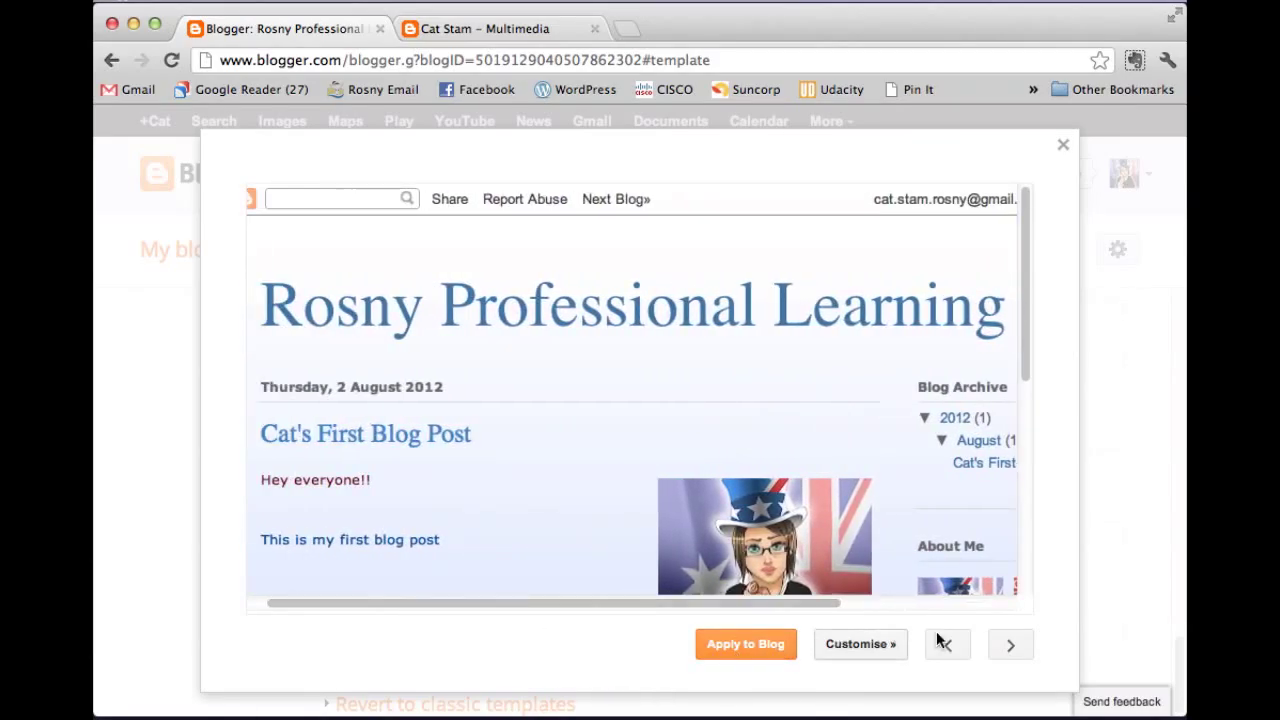
pyautogui.click(1065, 146)
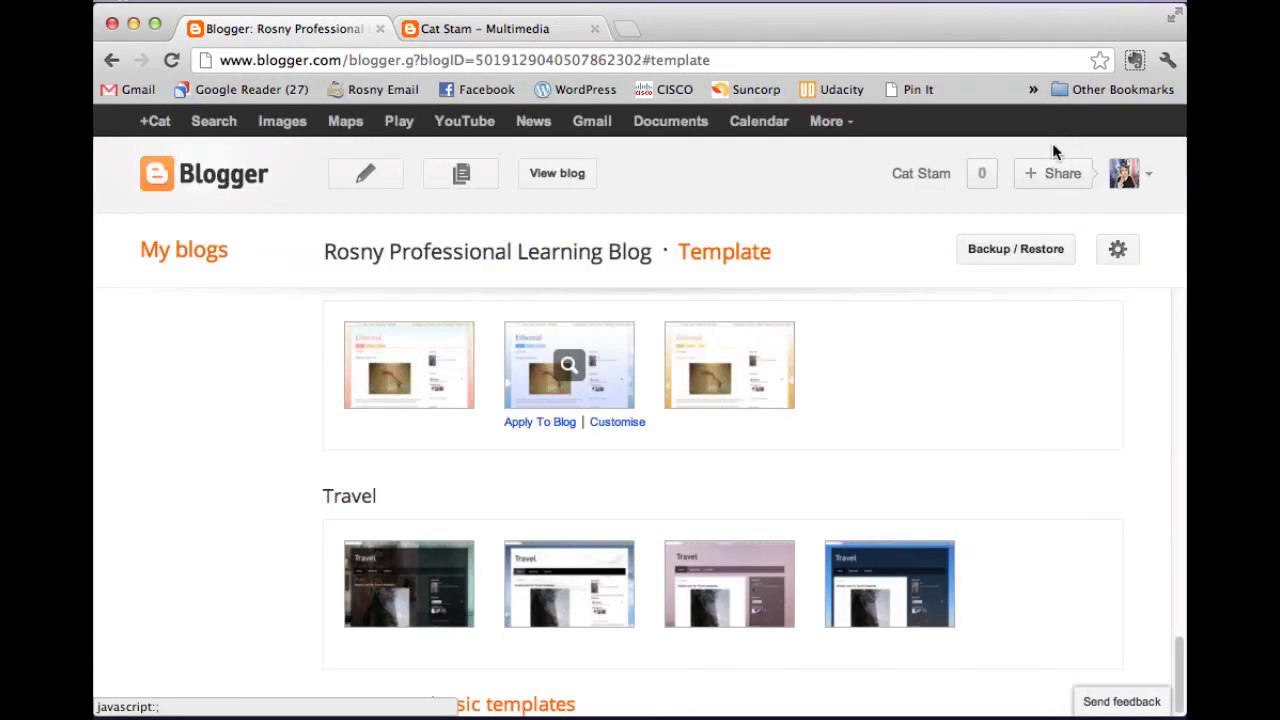
pyautogui.scroll(5, 651, 422)
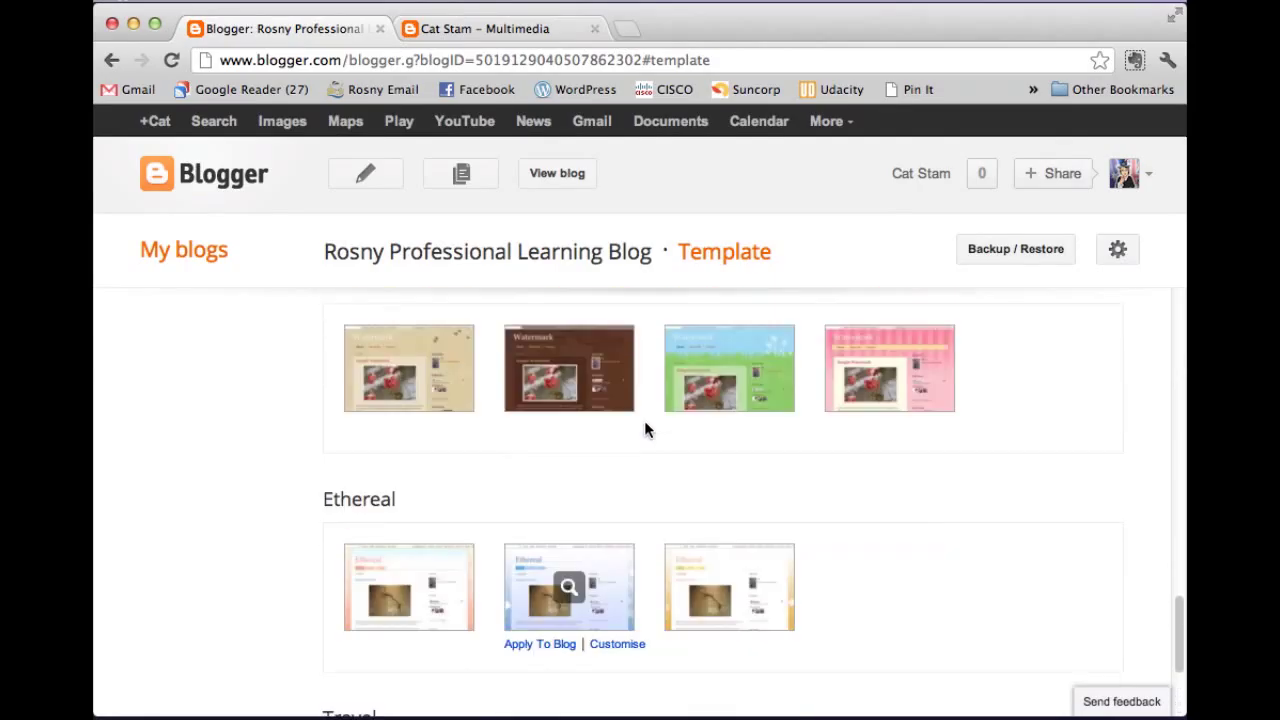
pyautogui.click(740, 422)
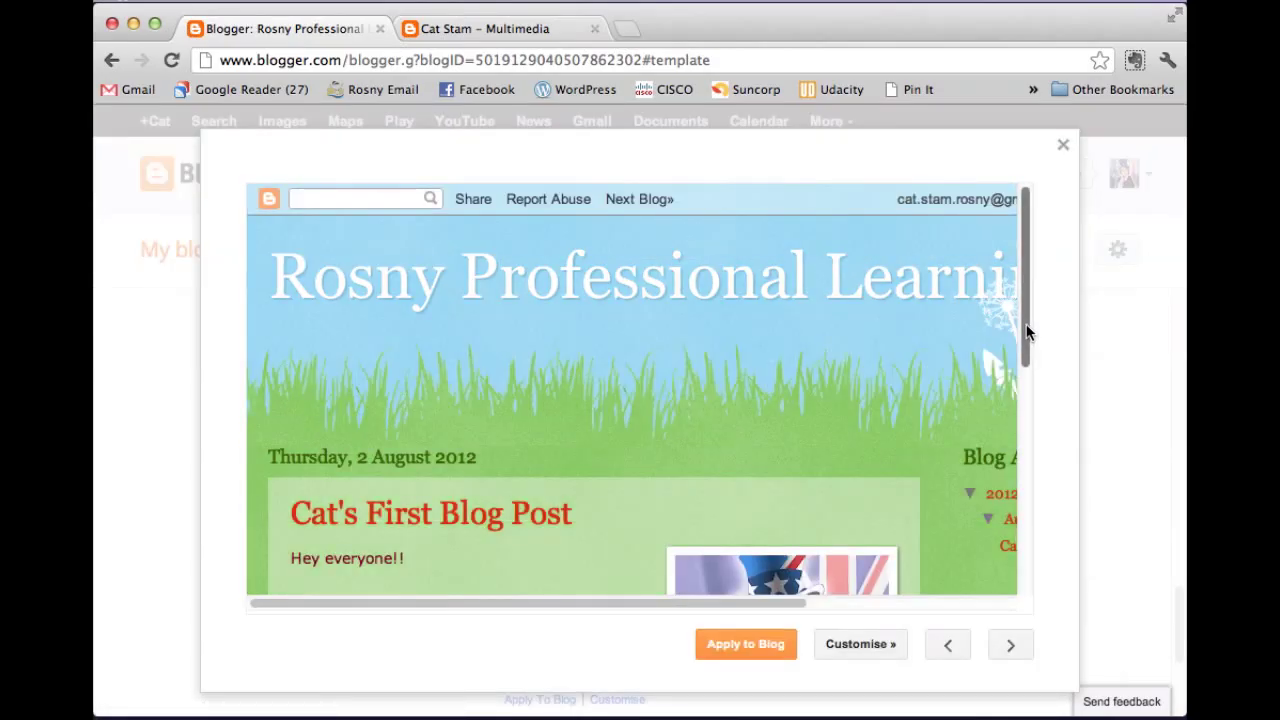
pyautogui.moveTo(1027, 332); pyautogui.dragTo(963, 608)
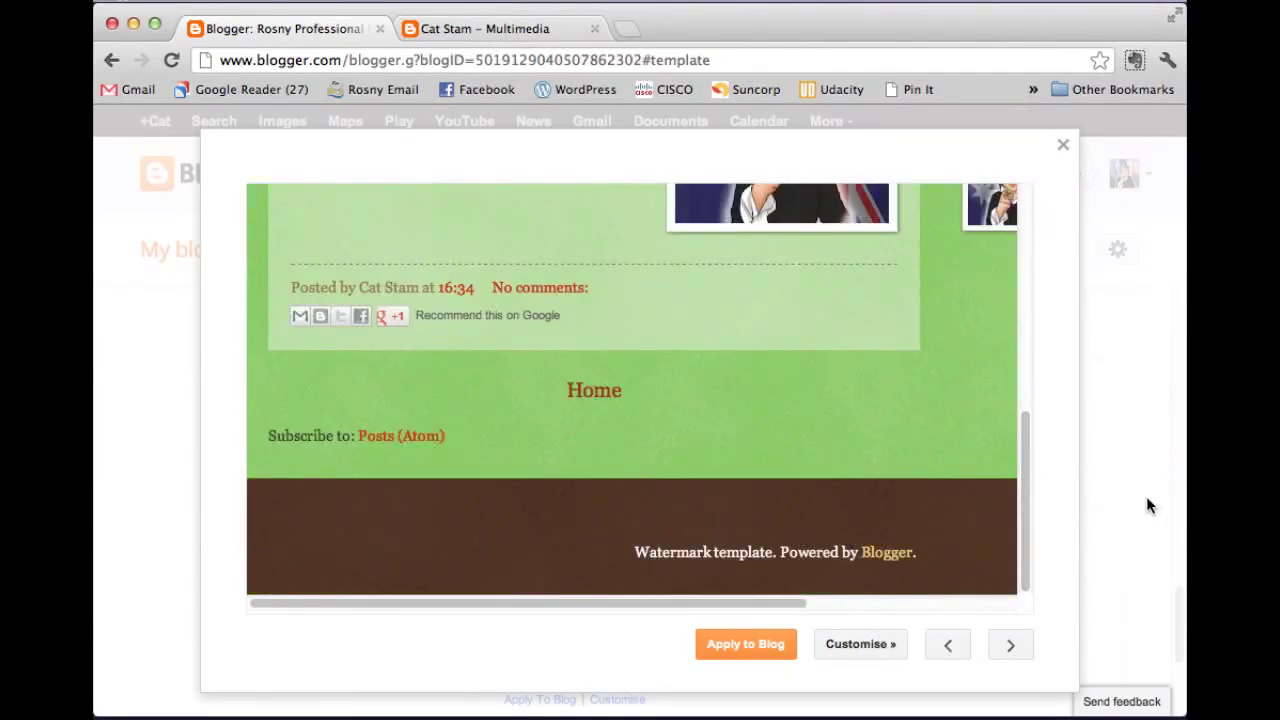
pyautogui.moveTo(1025, 514); pyautogui.dragTo(1024, 278)
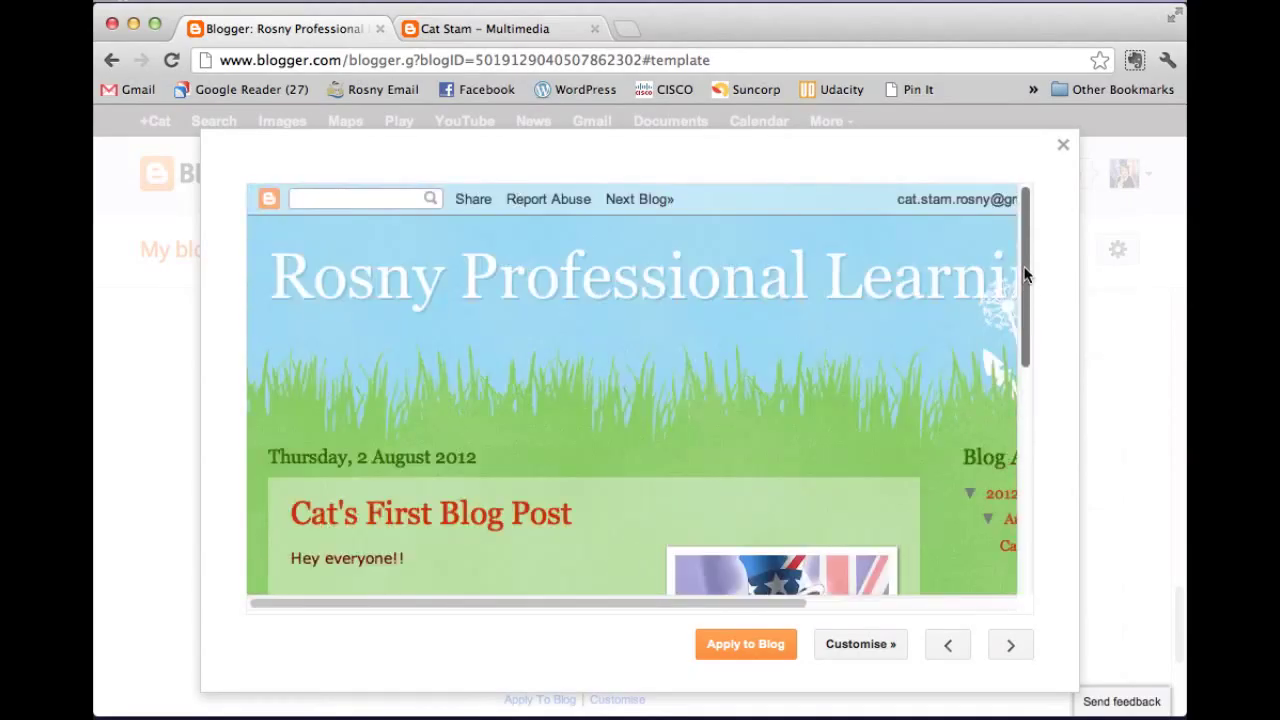
pyautogui.moveTo(527, 601)
pyautogui.mouseDown()
pyautogui.moveTo(722, 603)
pyautogui.moveTo(506, 597)
pyautogui.mouseUp()
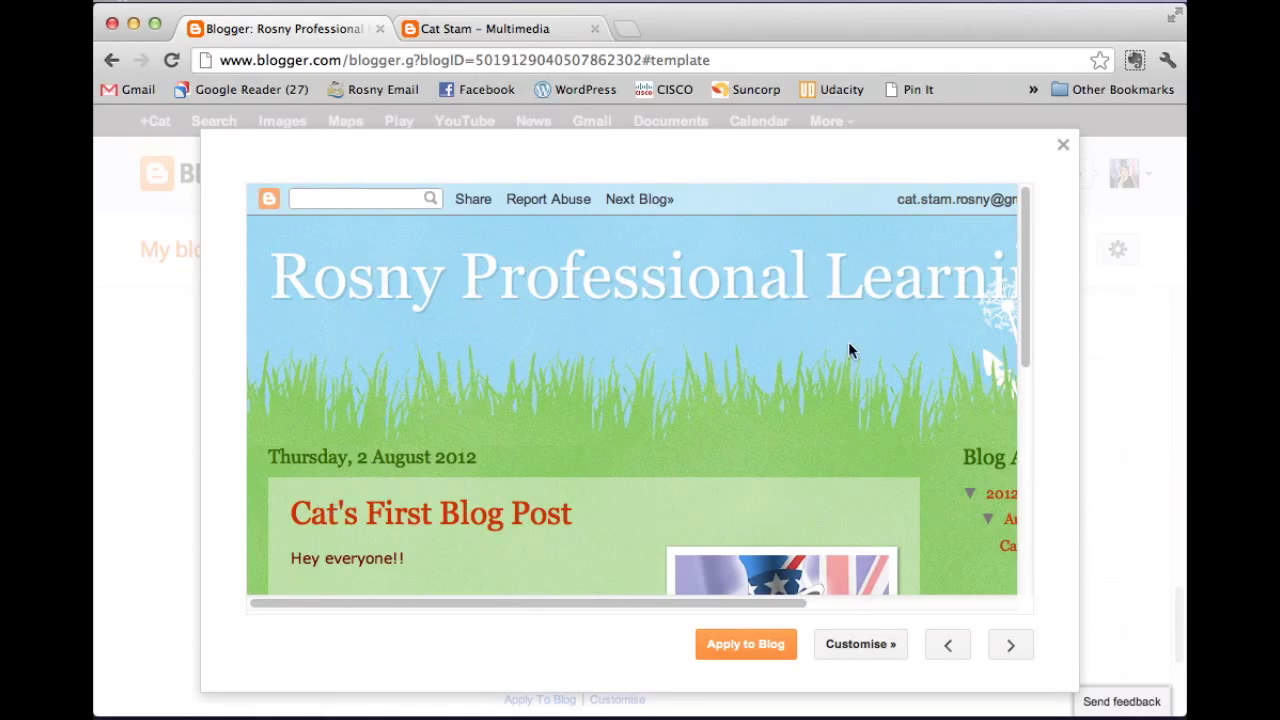
# Close the Watermark preview, then preview and close the fourth Awesome Inc. template.
pyautogui.click(1063, 146)
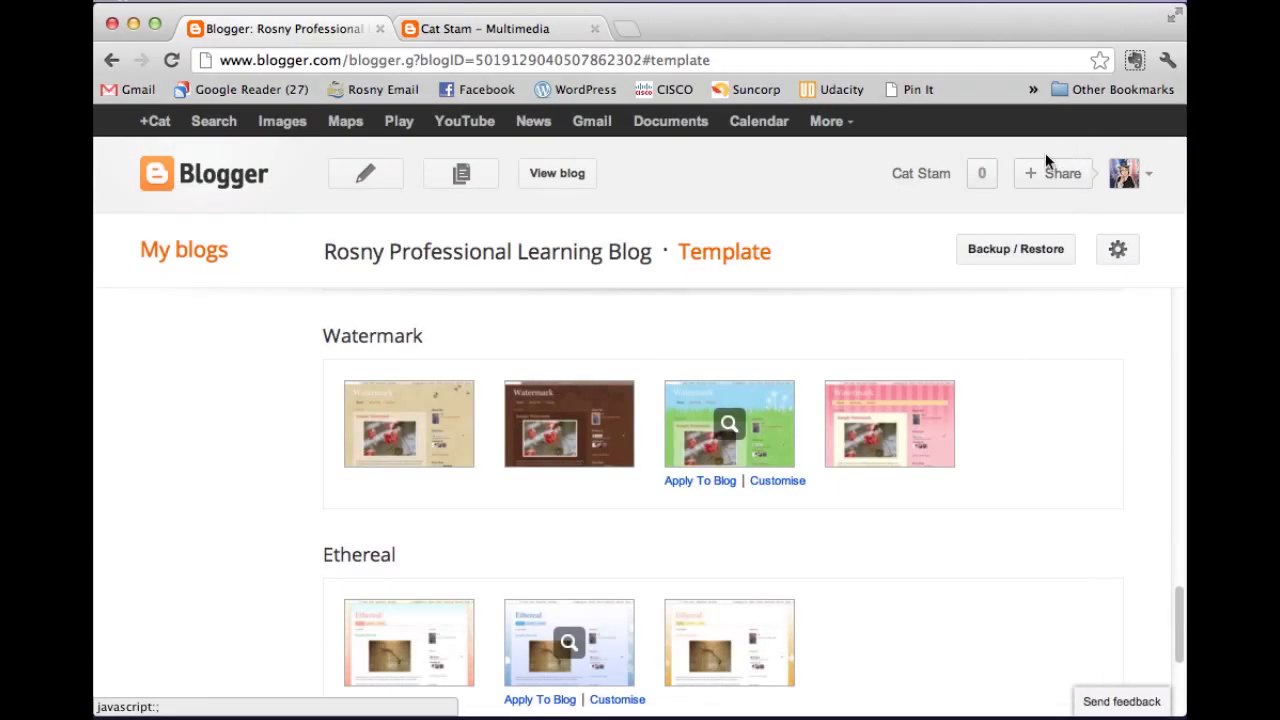
pyautogui.scroll(1, 797, 505)
pyautogui.scroll(4, 796, 496)
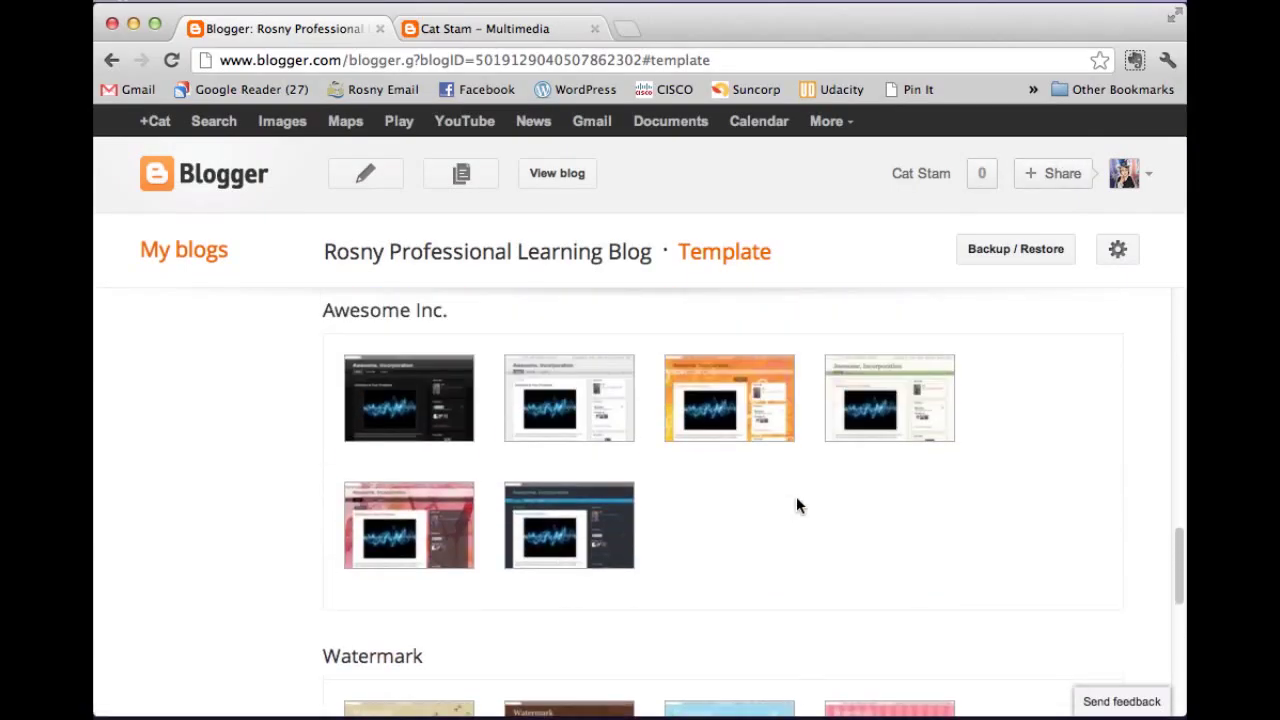
pyautogui.click(885, 400)
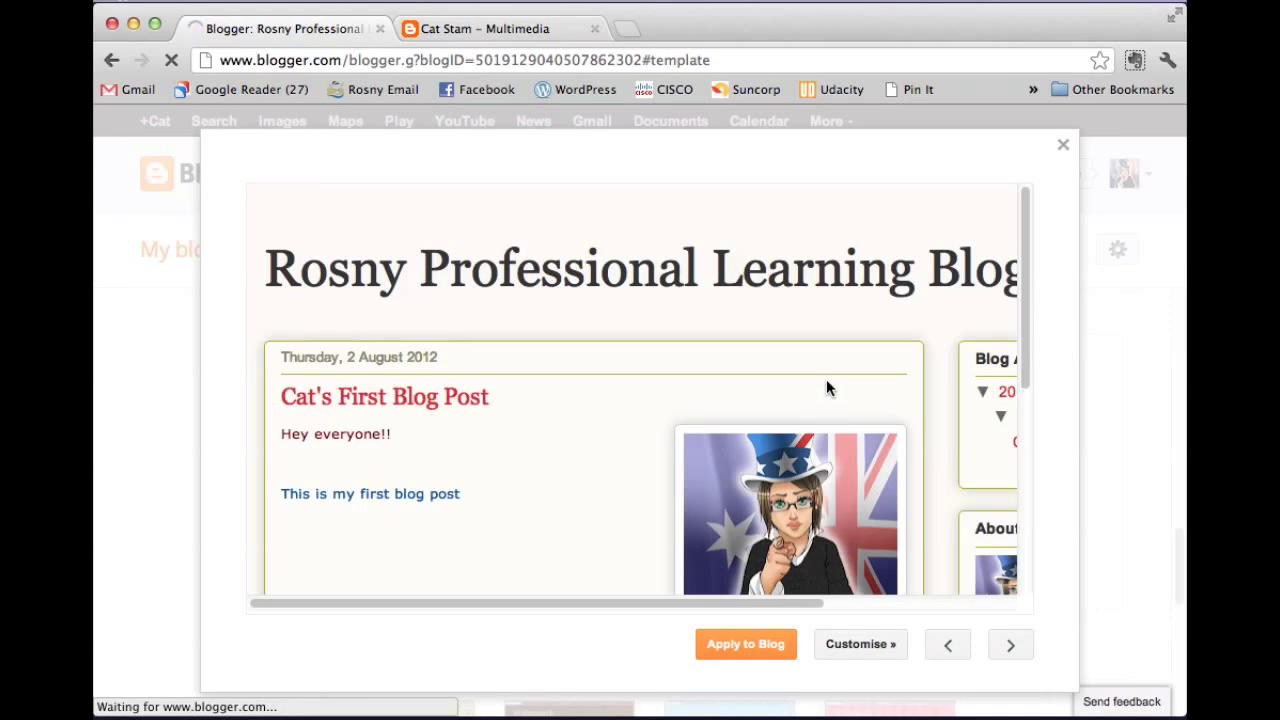
pyautogui.scroll(-5, 745, 392)
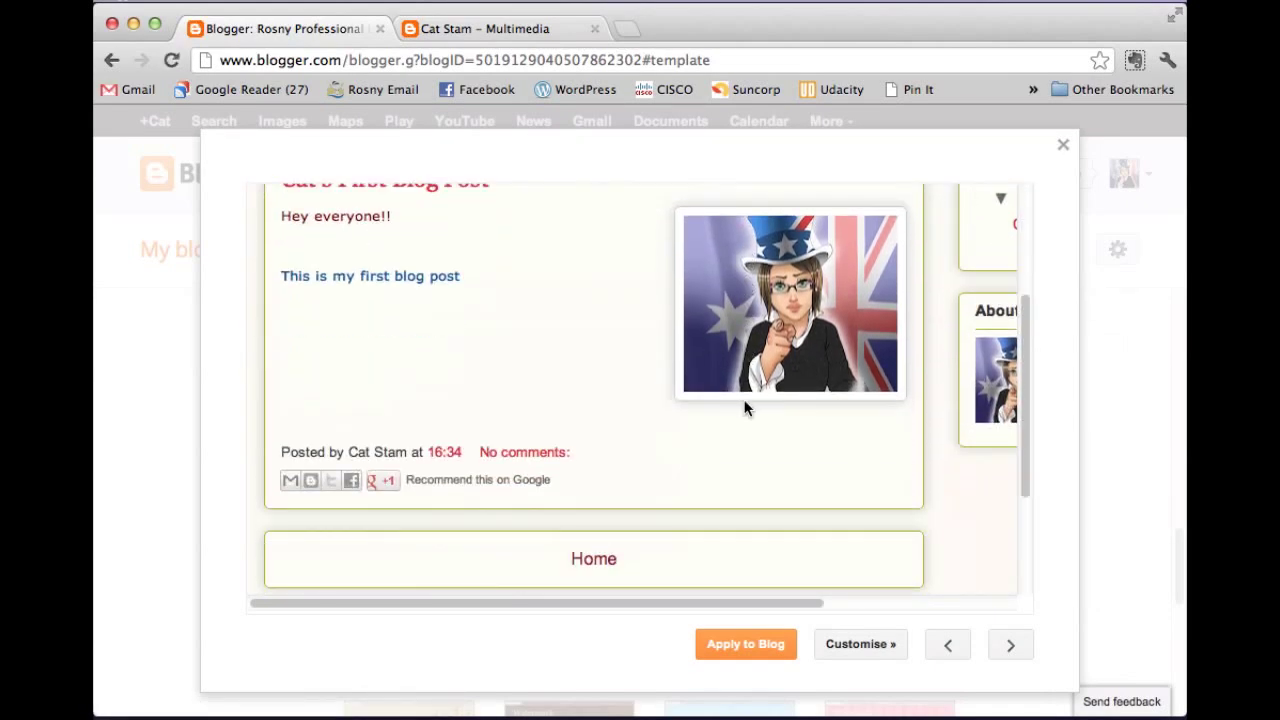
pyautogui.scroll(6, 745, 425)
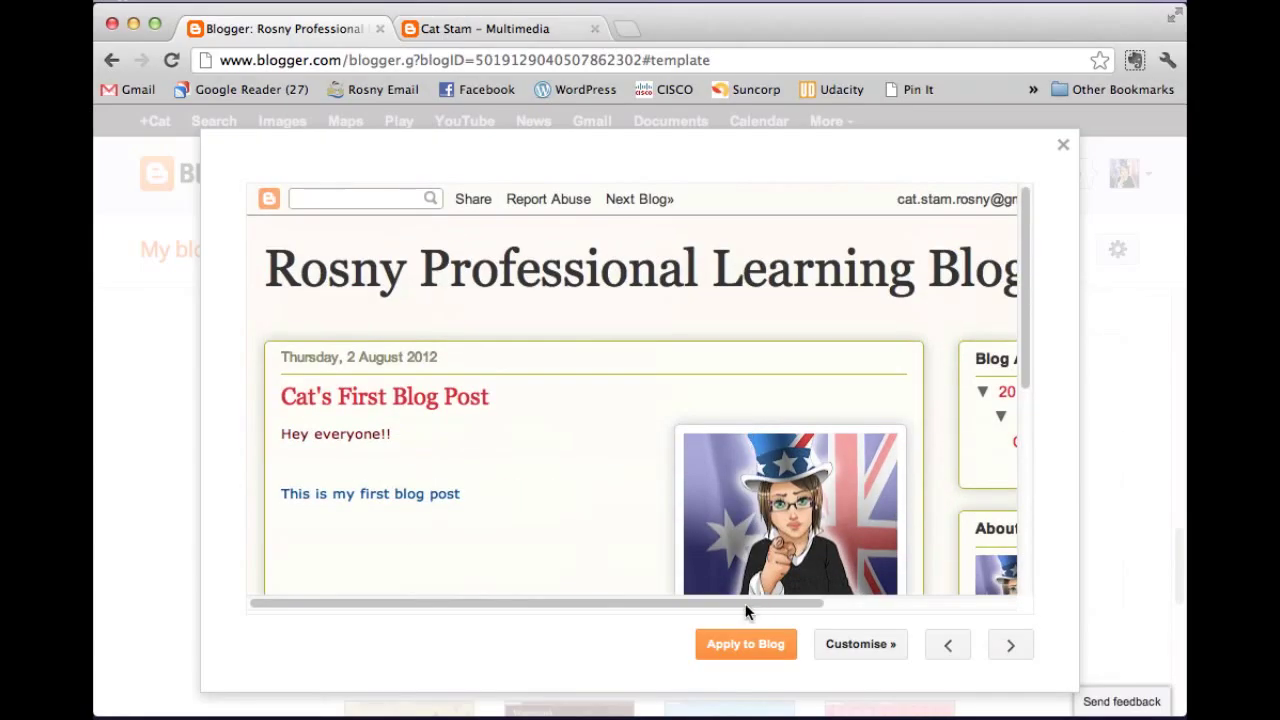
pyautogui.moveTo(750, 604); pyautogui.dragTo(686, 604)
pyautogui.click(1065, 148)
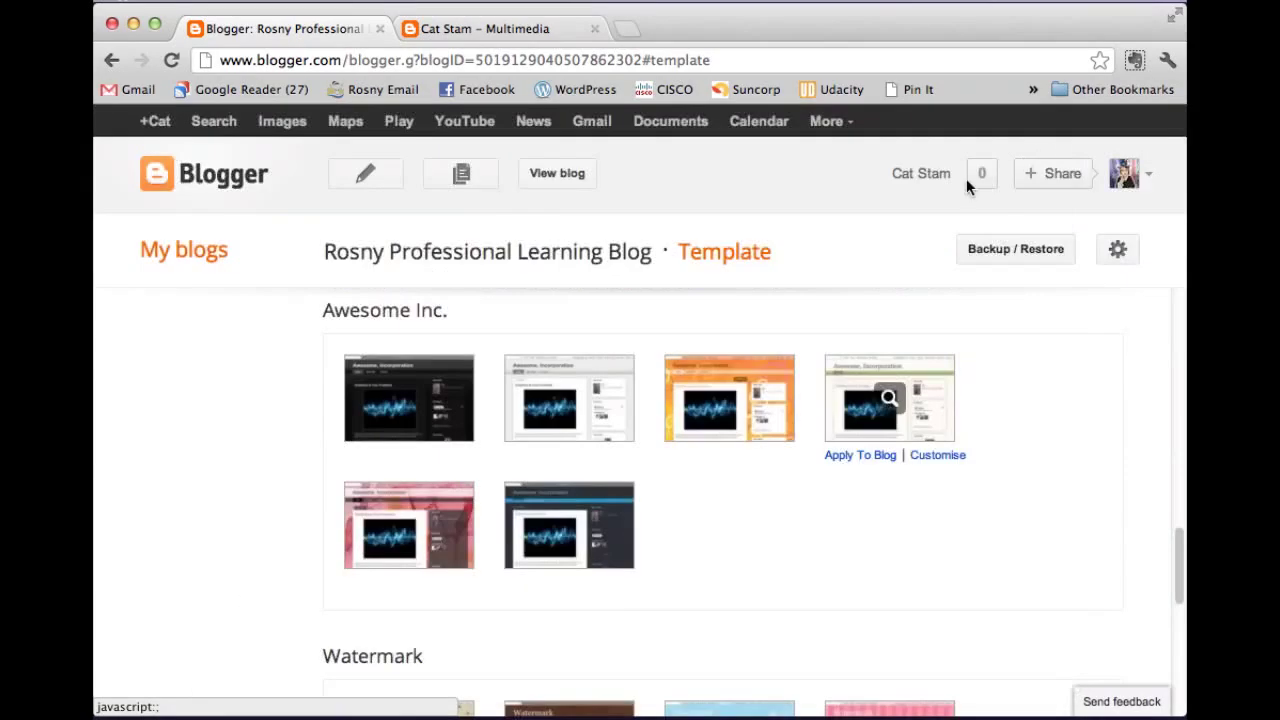
# Preview the dark Simple template and apply it to the blog.
pyautogui.scroll(3, 686, 437)
pyautogui.scroll(5, 654, 443)
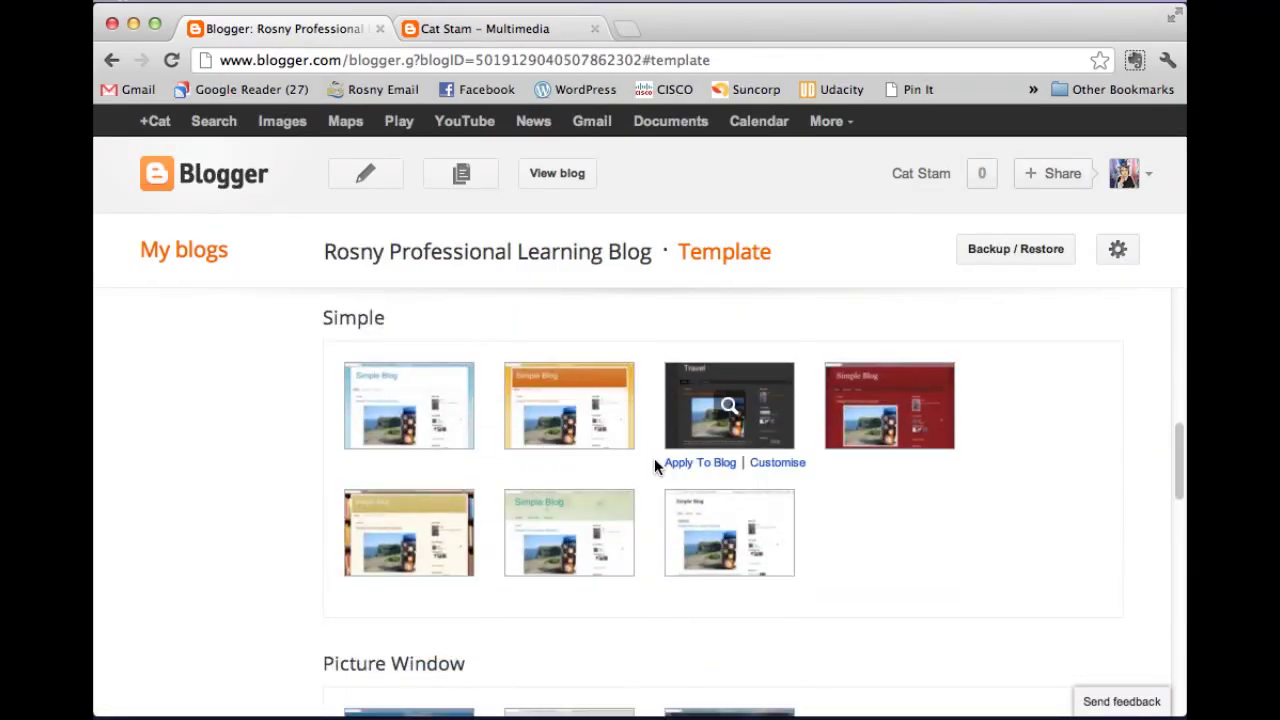
pyautogui.click(706, 403)
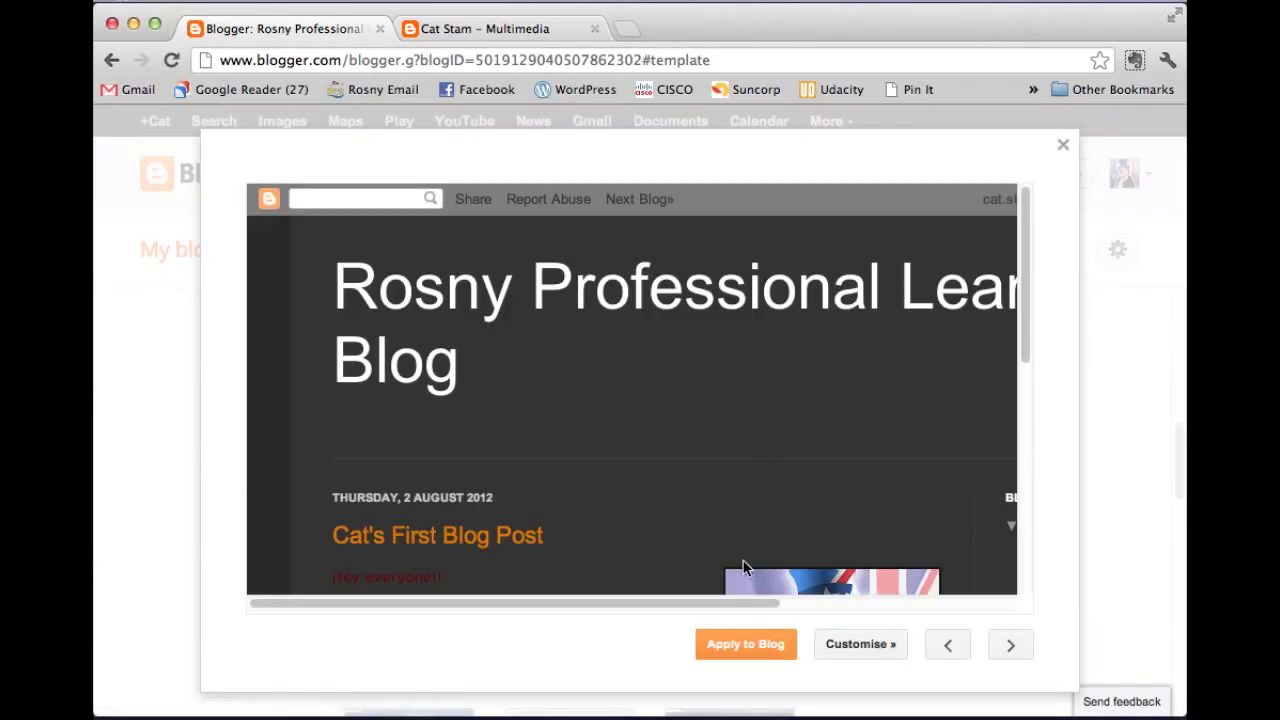
pyautogui.moveTo(683, 602)
pyautogui.mouseDown()
pyautogui.moveTo(952, 600)
pyautogui.moveTo(666, 591)
pyautogui.mouseUp()
pyautogui.scroll(-5, 749, 391)
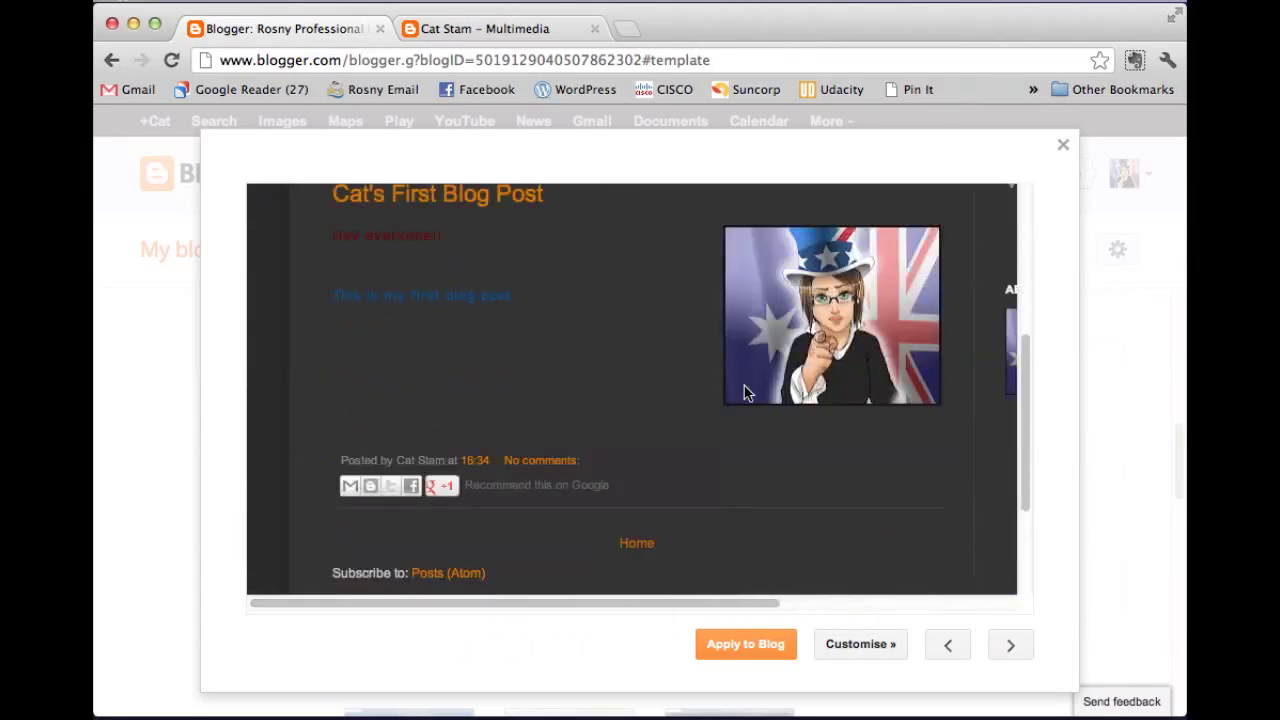
pyautogui.scroll(4, 660, 405)
pyautogui.scroll(2, 680, 450)
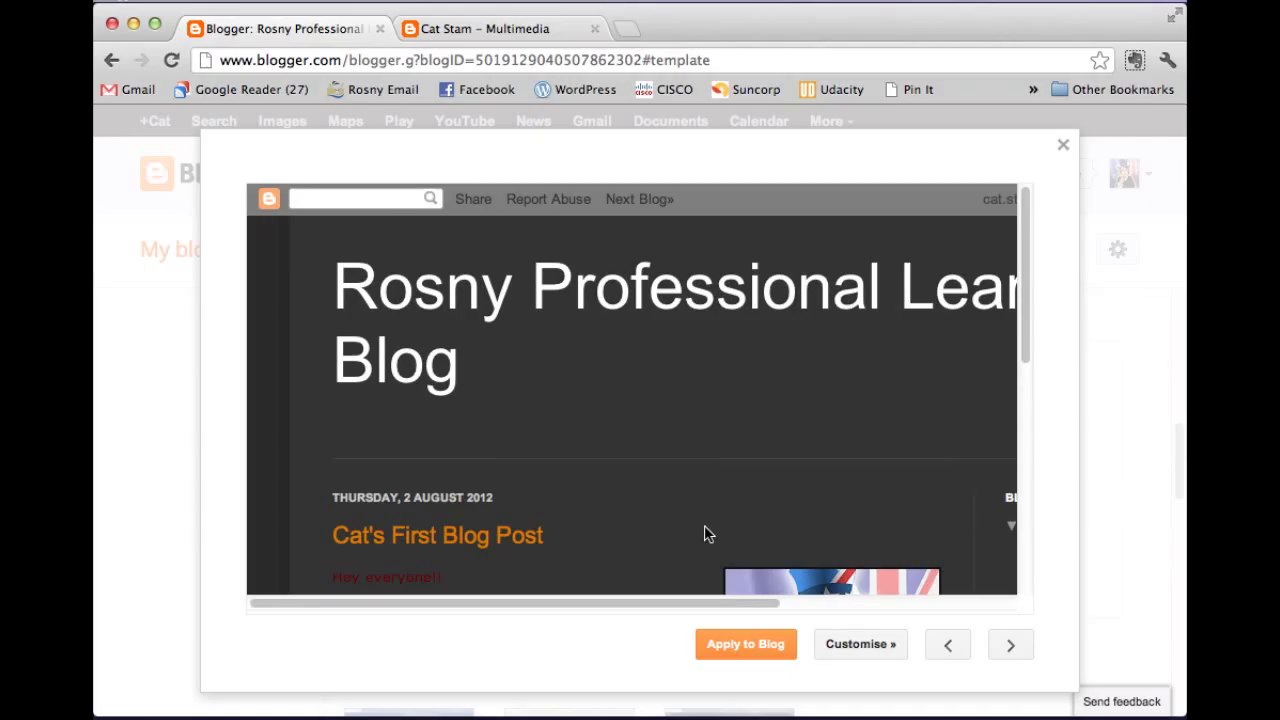
pyautogui.click(759, 650)
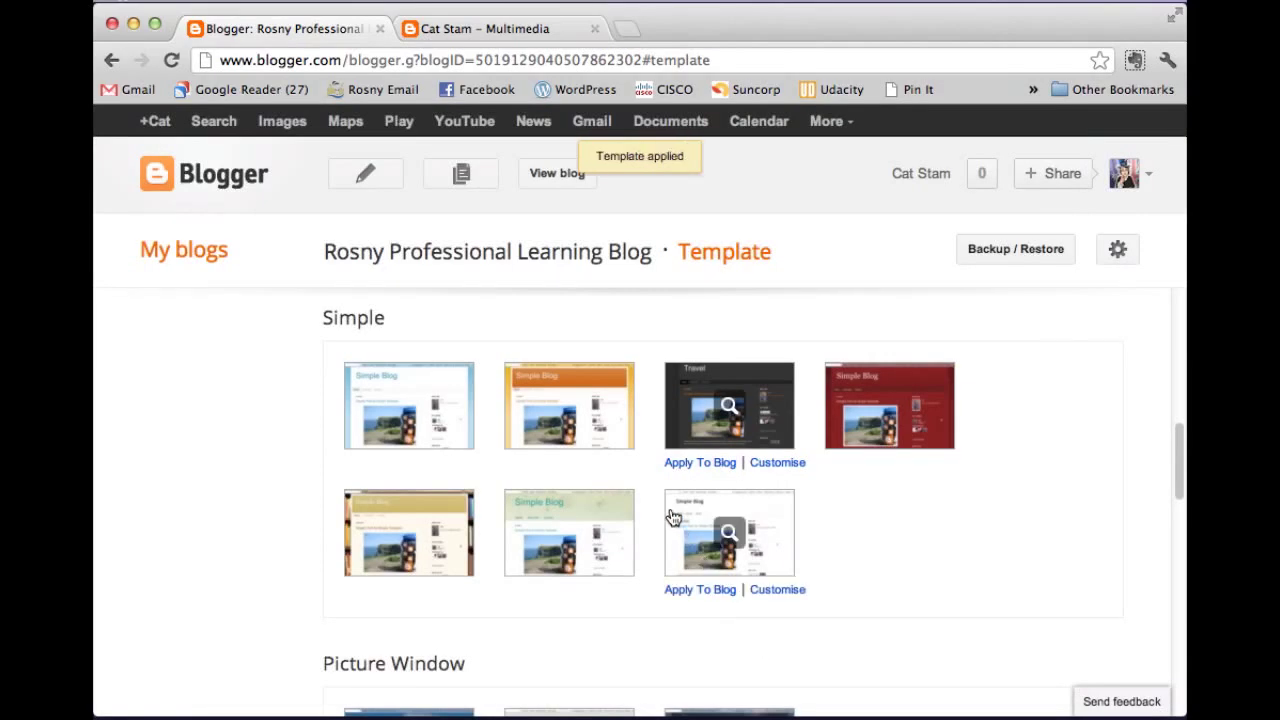
pyautogui.click(562, 176)
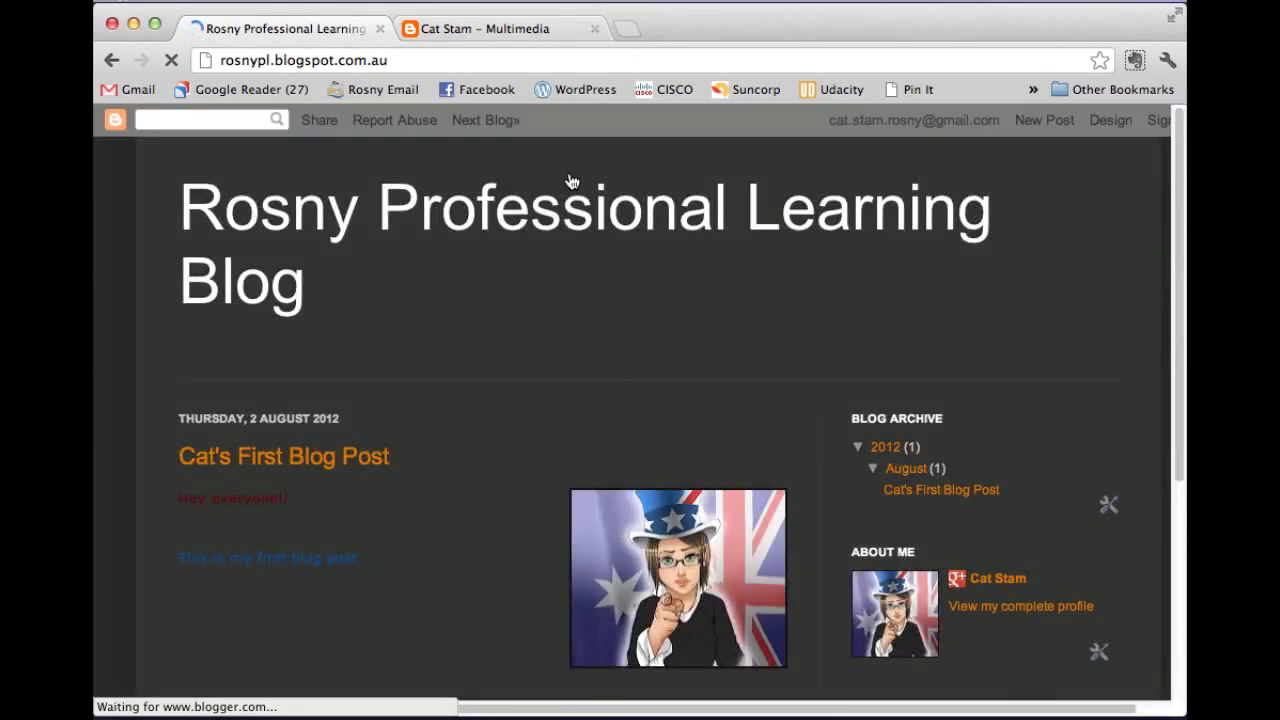
pyautogui.scroll(-5, 715, 340)
pyautogui.scroll(4, 715, 340)
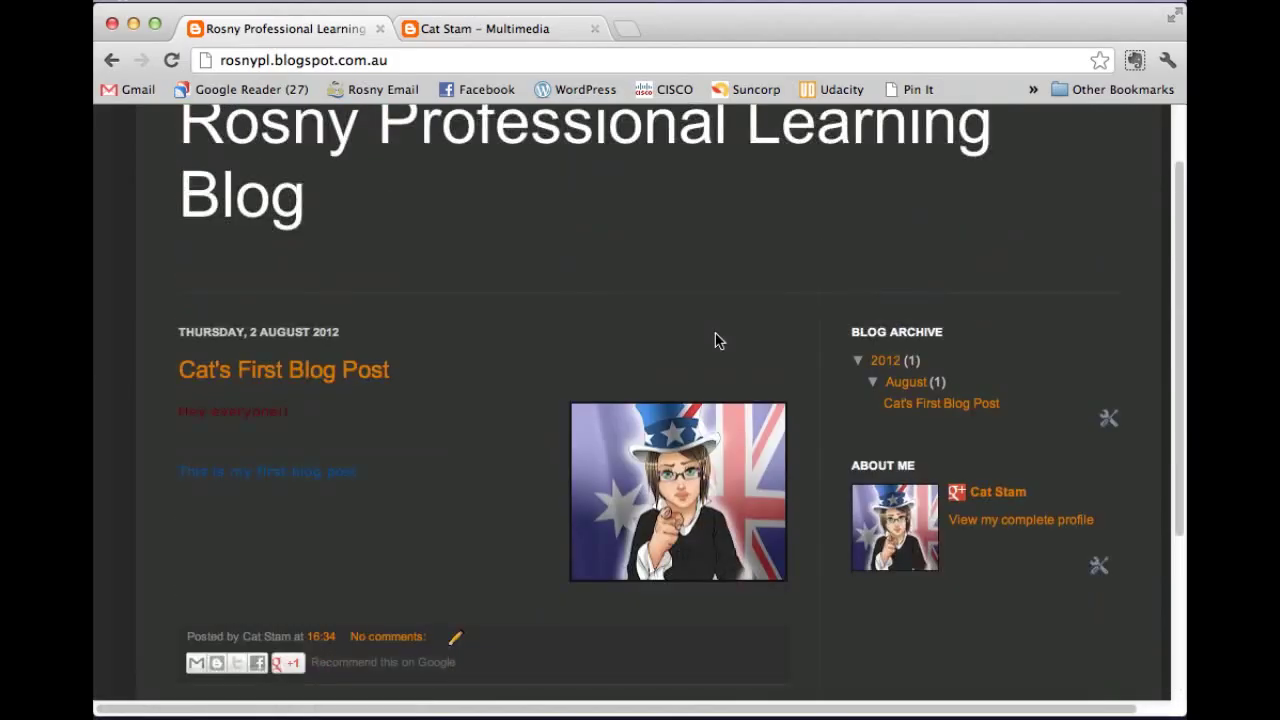
pyautogui.scroll(1, 715, 340)
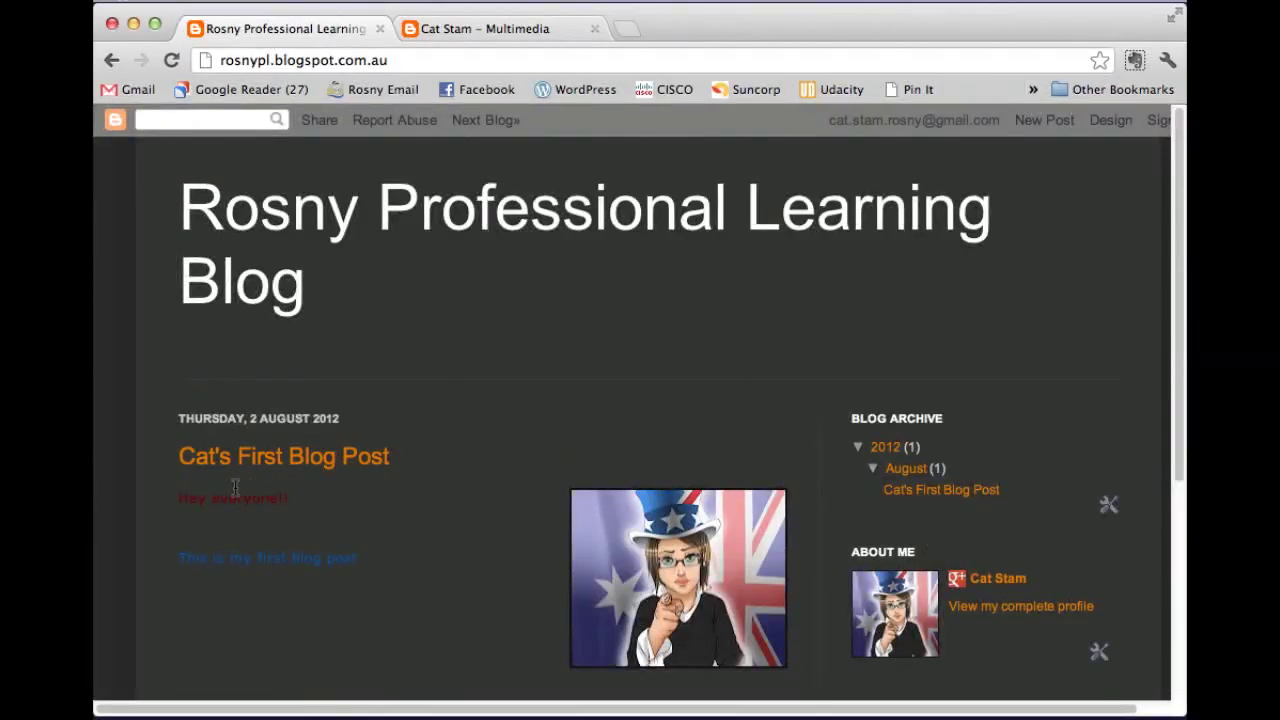
pyautogui.moveTo(183, 499); pyautogui.dragTo(294, 503)
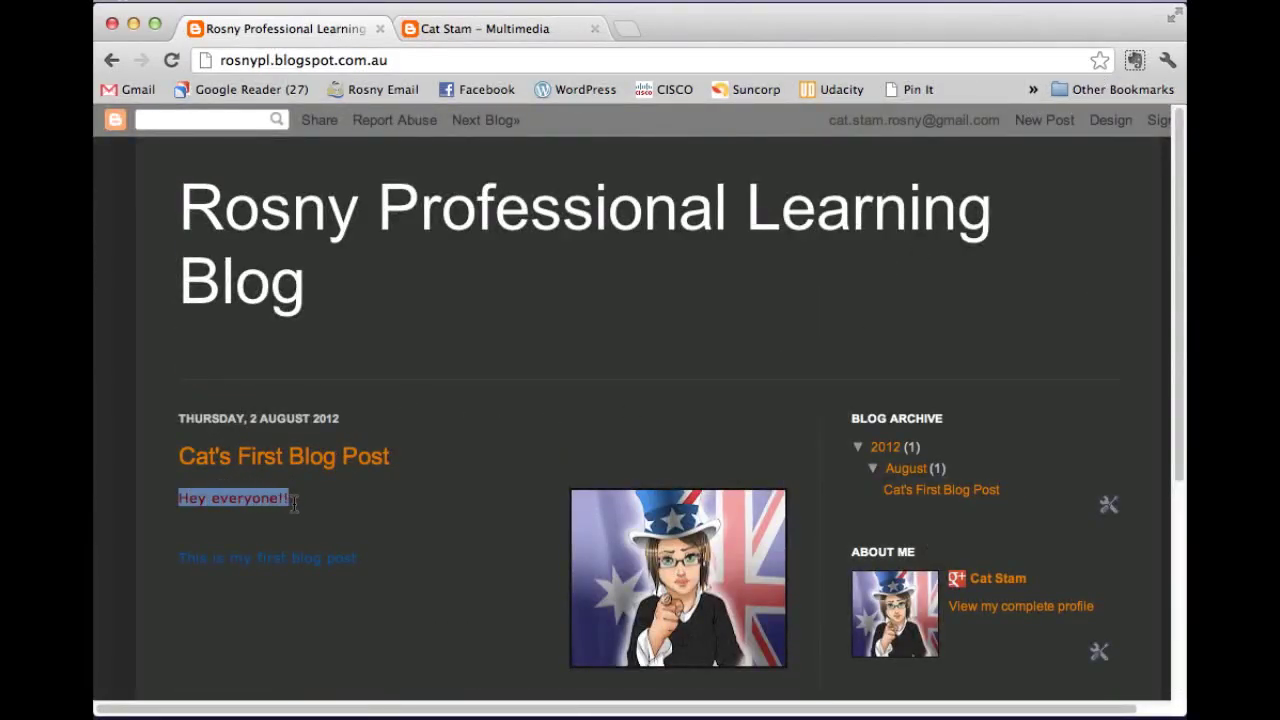
pyautogui.click(366, 520)
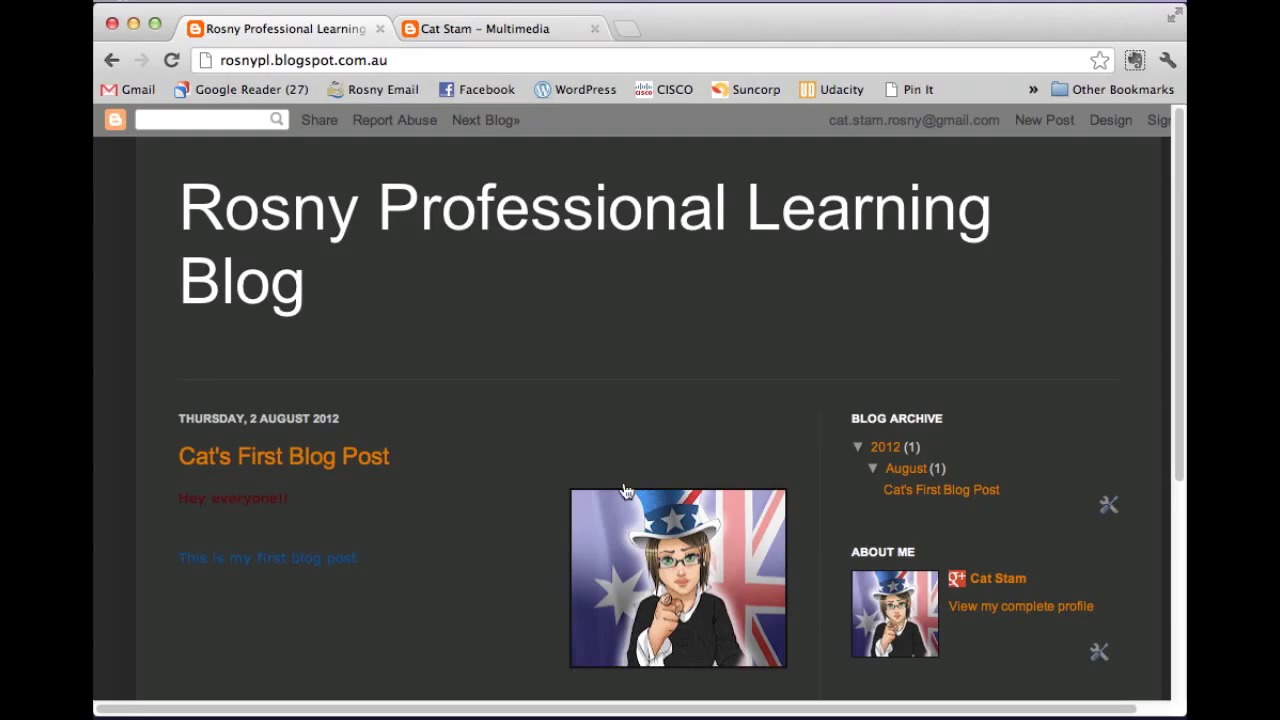
pyautogui.moveTo(300, 508); pyautogui.dragTo(170, 503)
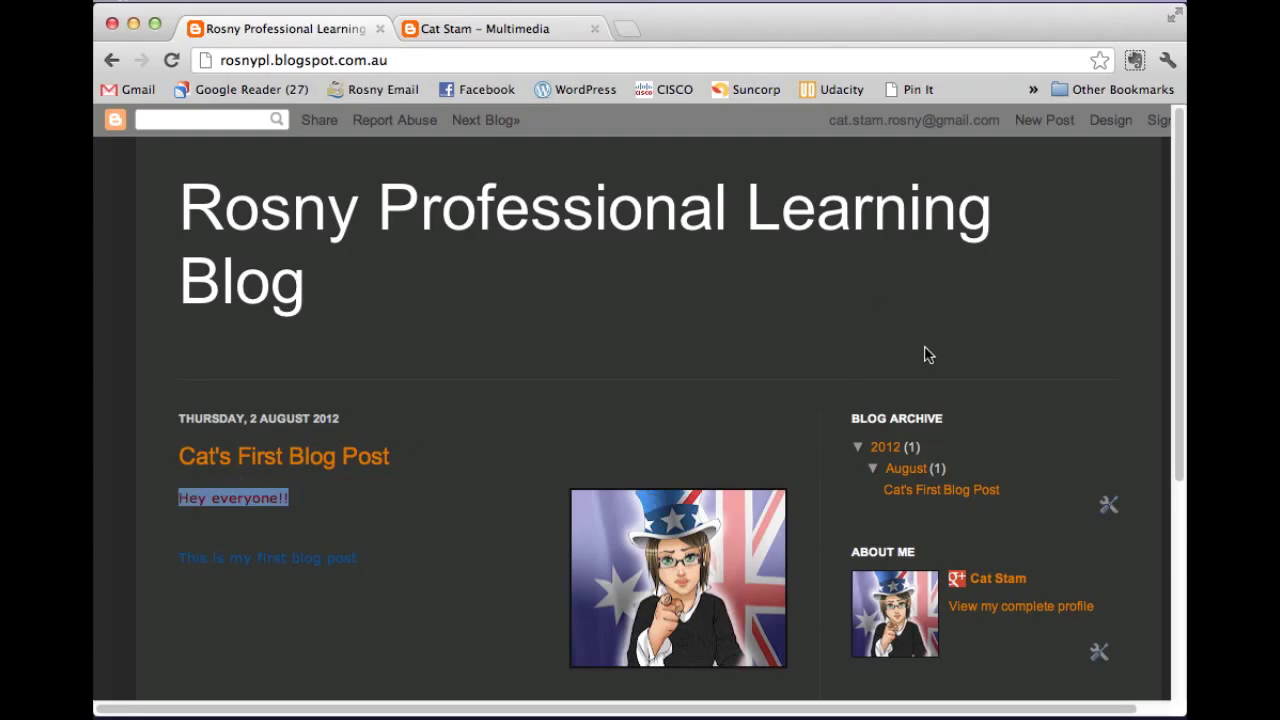
pyautogui.click(1113, 122)
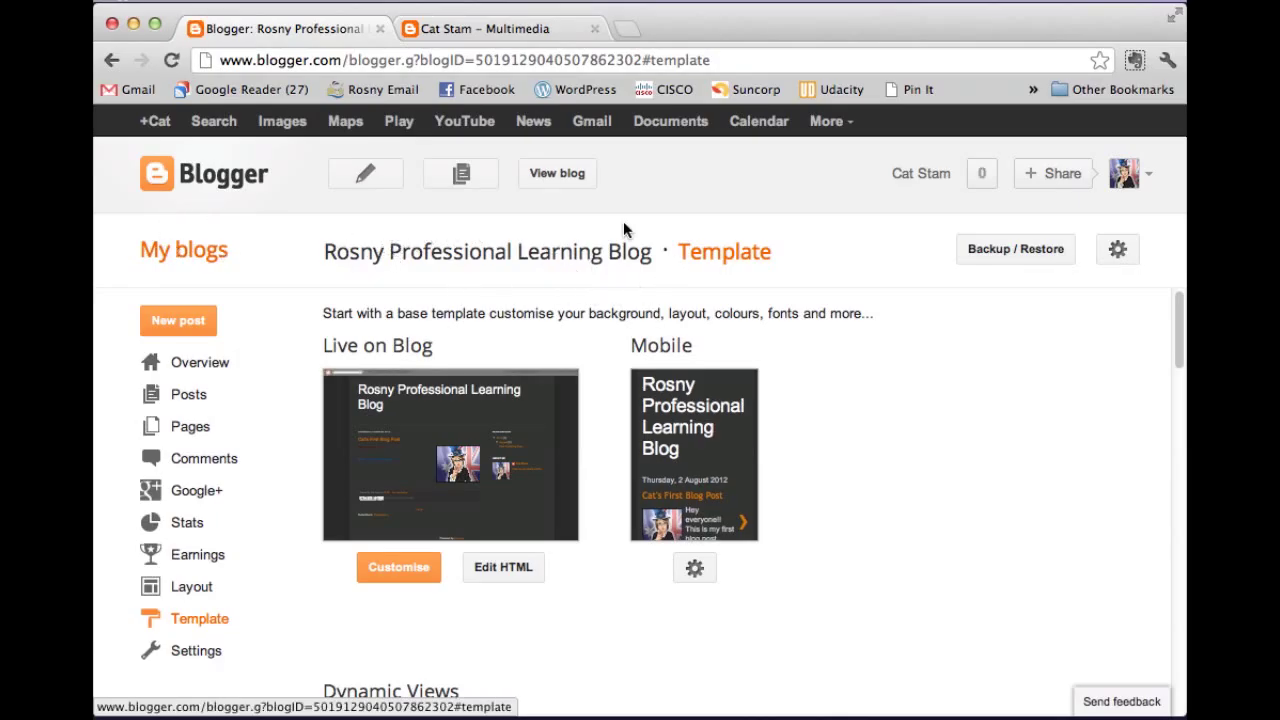
# Edit Cat's First Blog Post, colour the 'Hey everyone!!' line white, and update it without sharing to Google+.
pyautogui.click(190, 396)
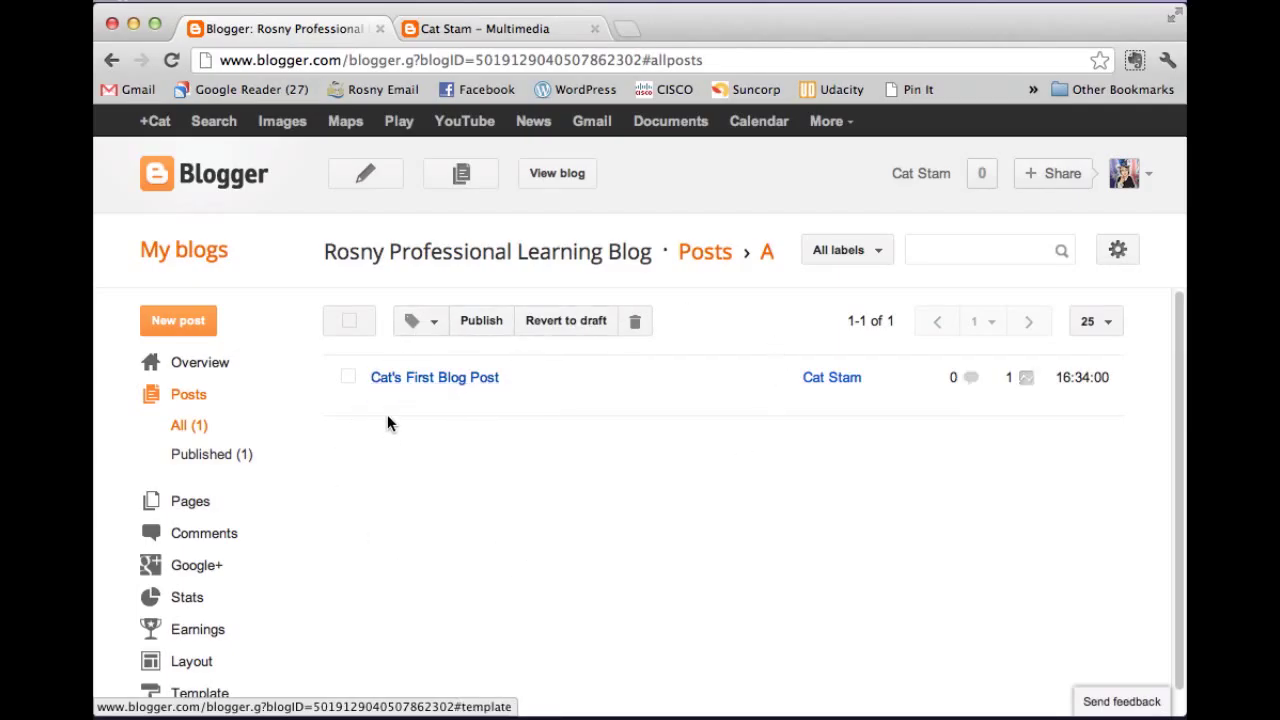
pyautogui.moveTo(514, 397)
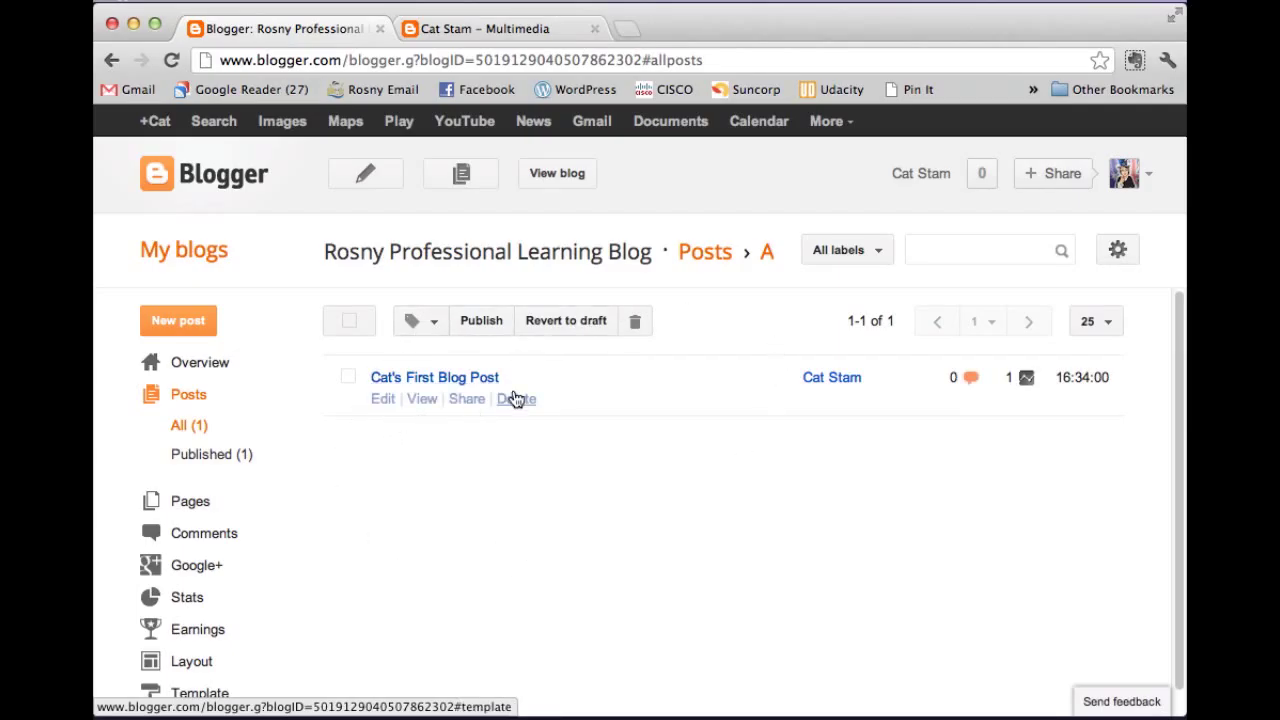
pyautogui.click(388, 399)
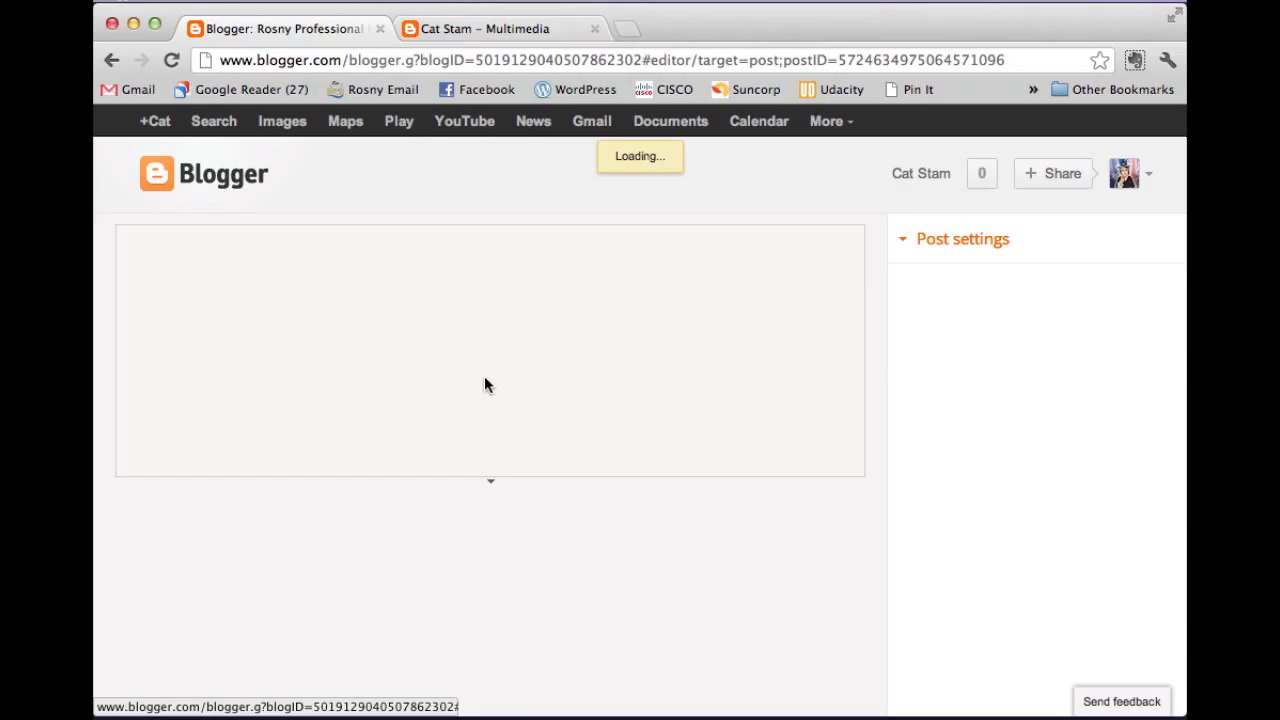
pyautogui.moveTo(268, 345); pyautogui.dragTo(117, 348)
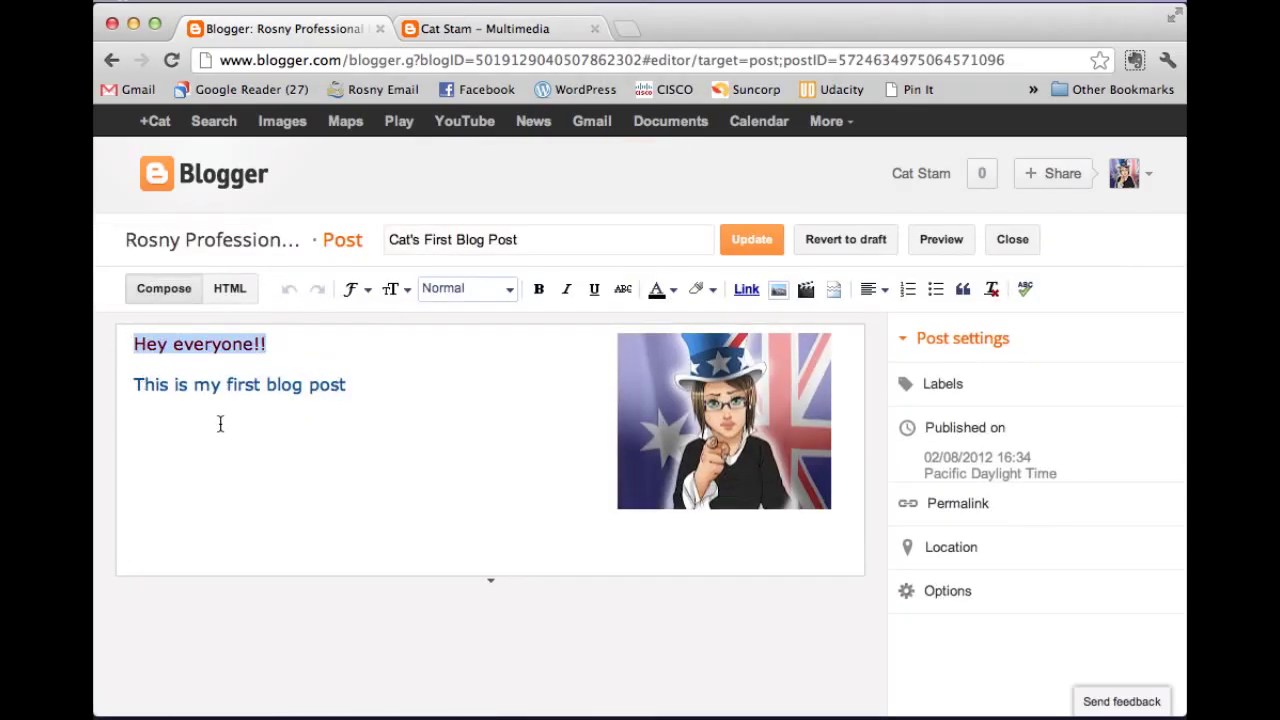
pyautogui.click(671, 291)
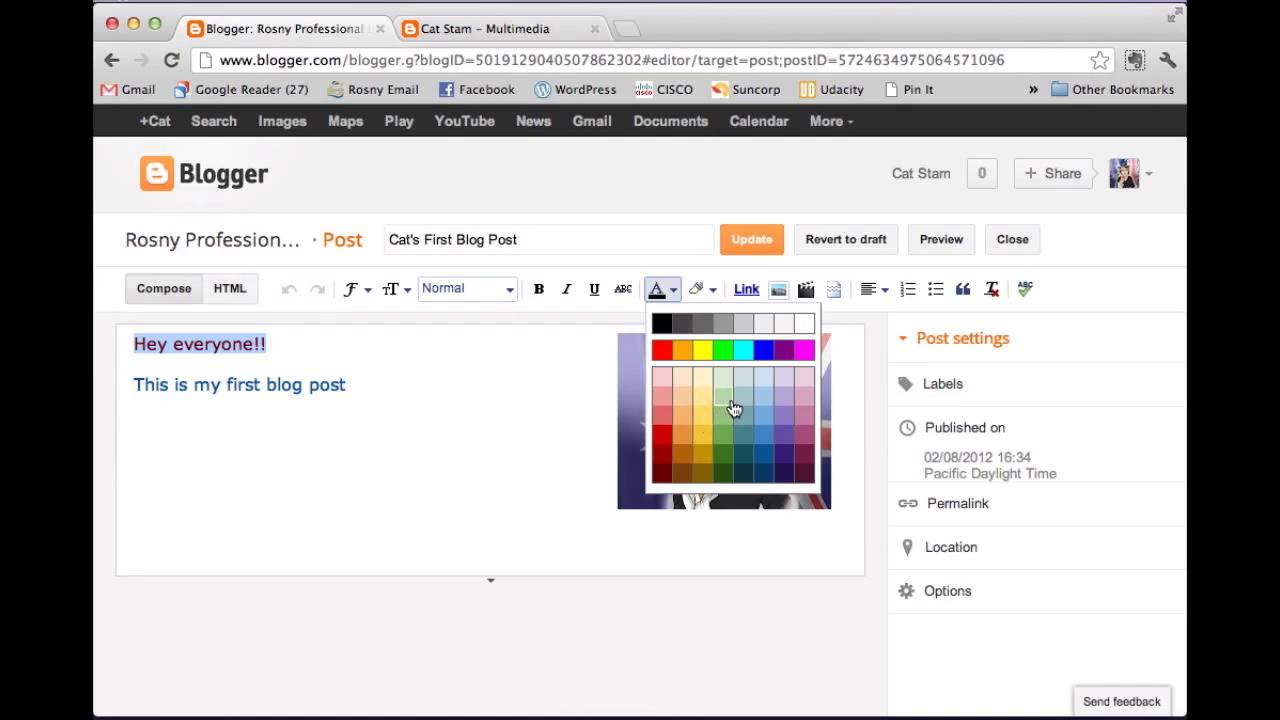
pyautogui.click(803, 326)
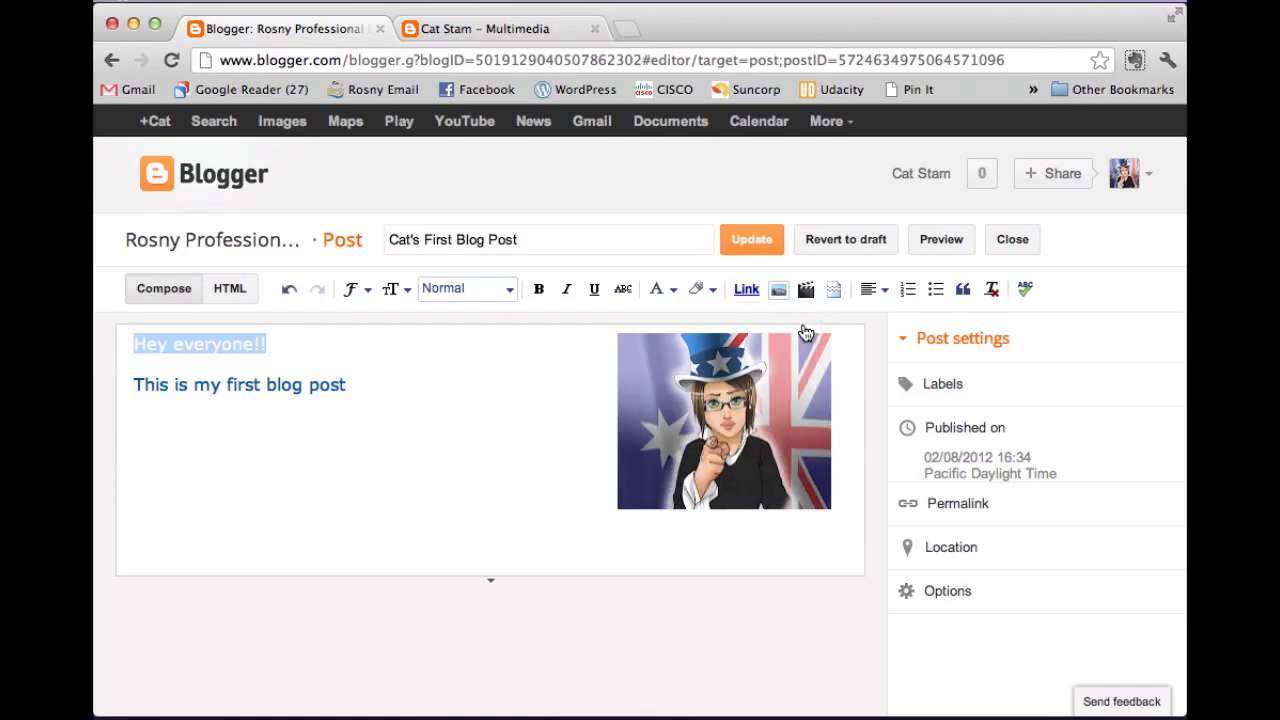
pyautogui.click(752, 241)
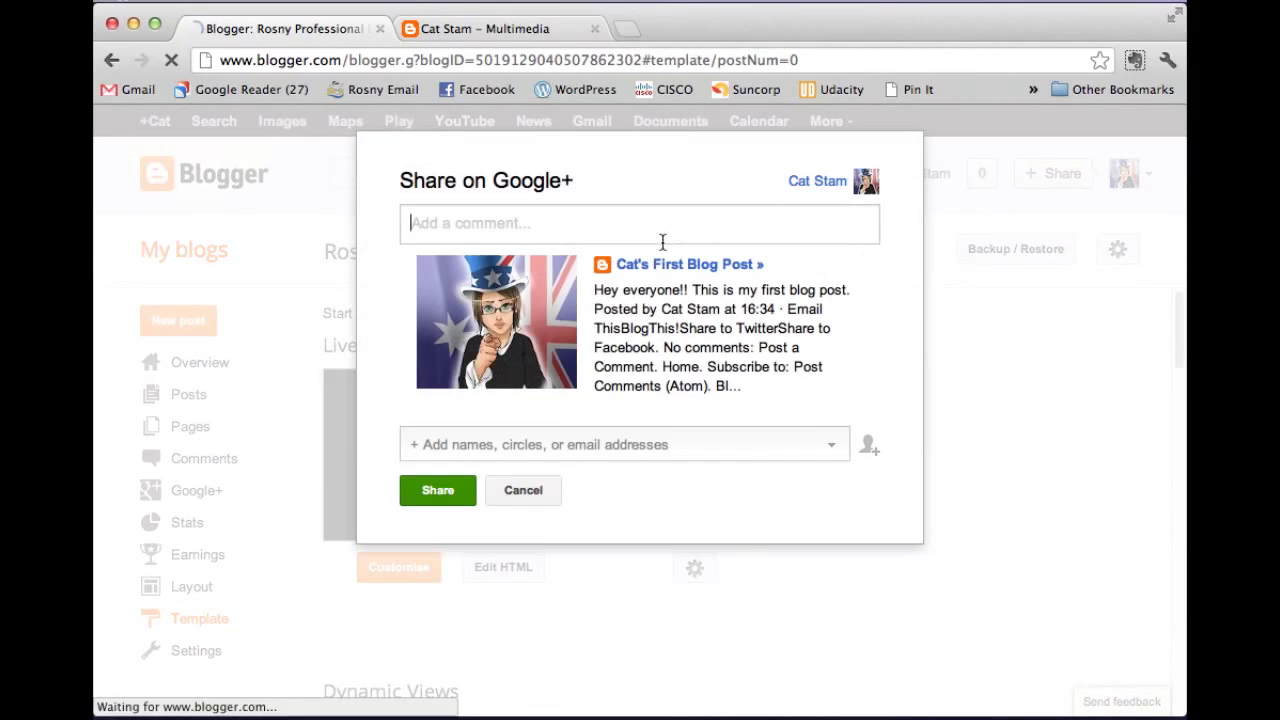
pyautogui.click(510, 500)
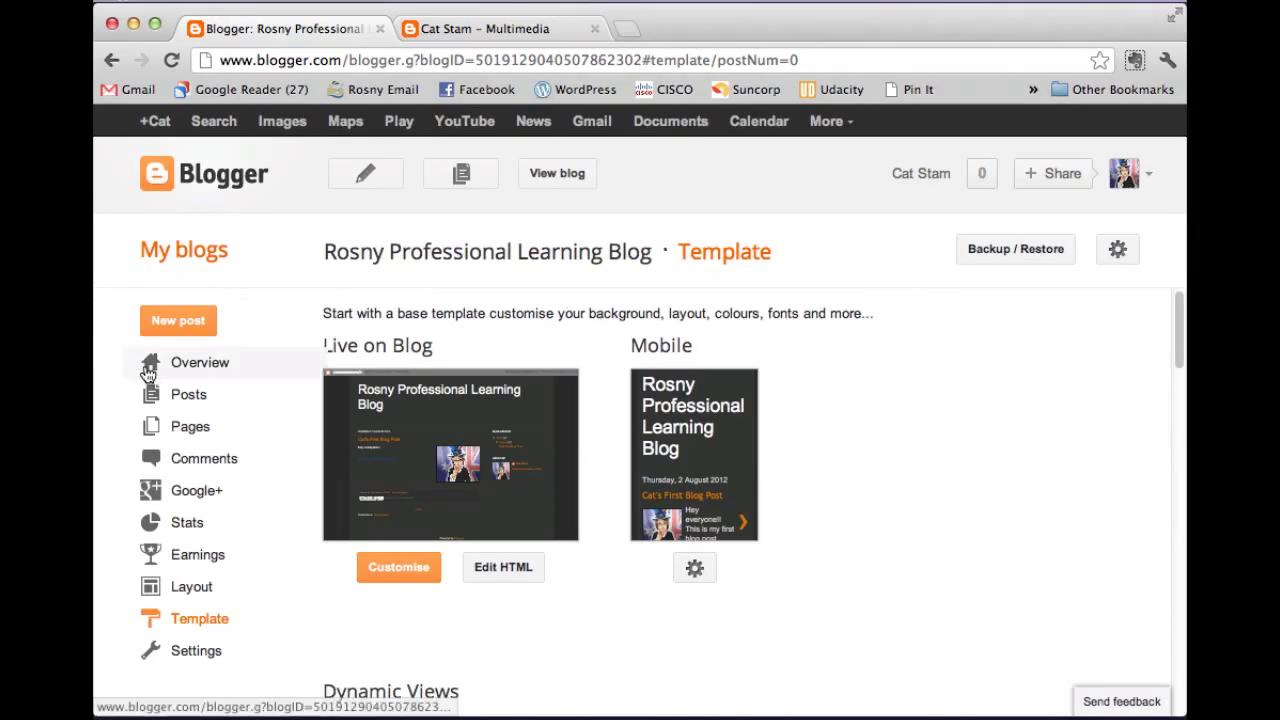
pyautogui.click(572, 182)
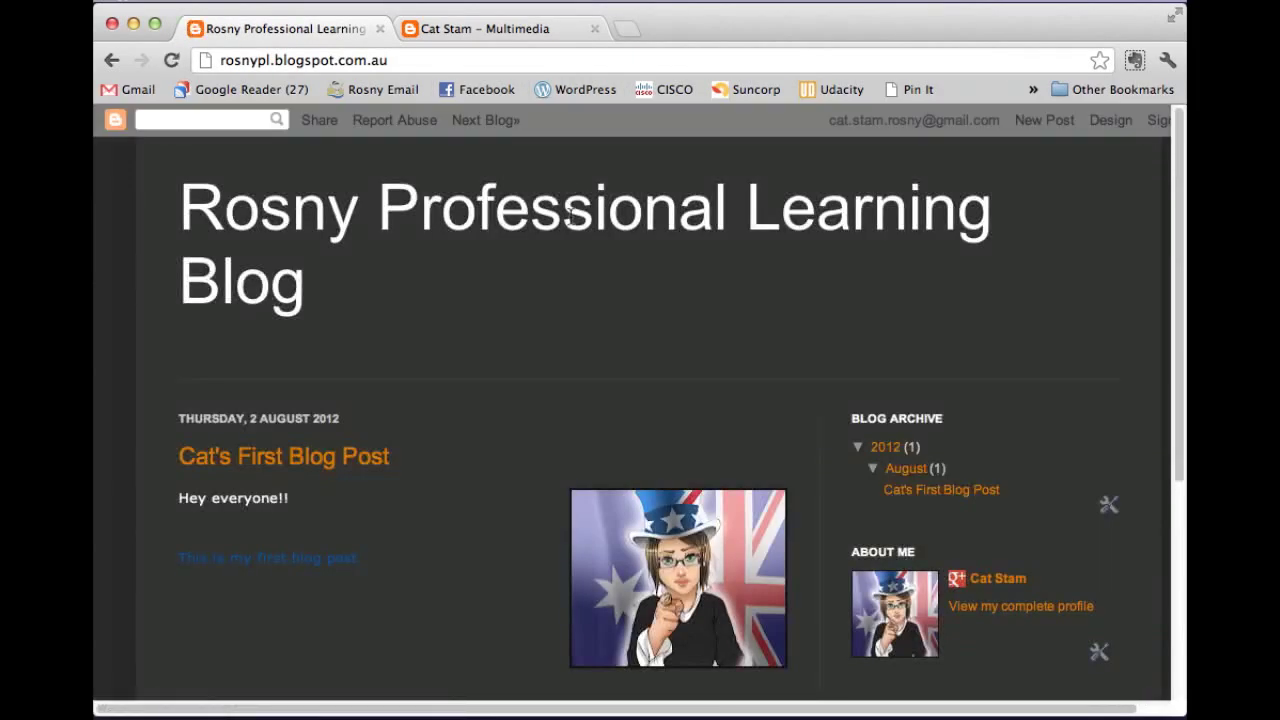
pyautogui.scroll(-1, 287, 470)
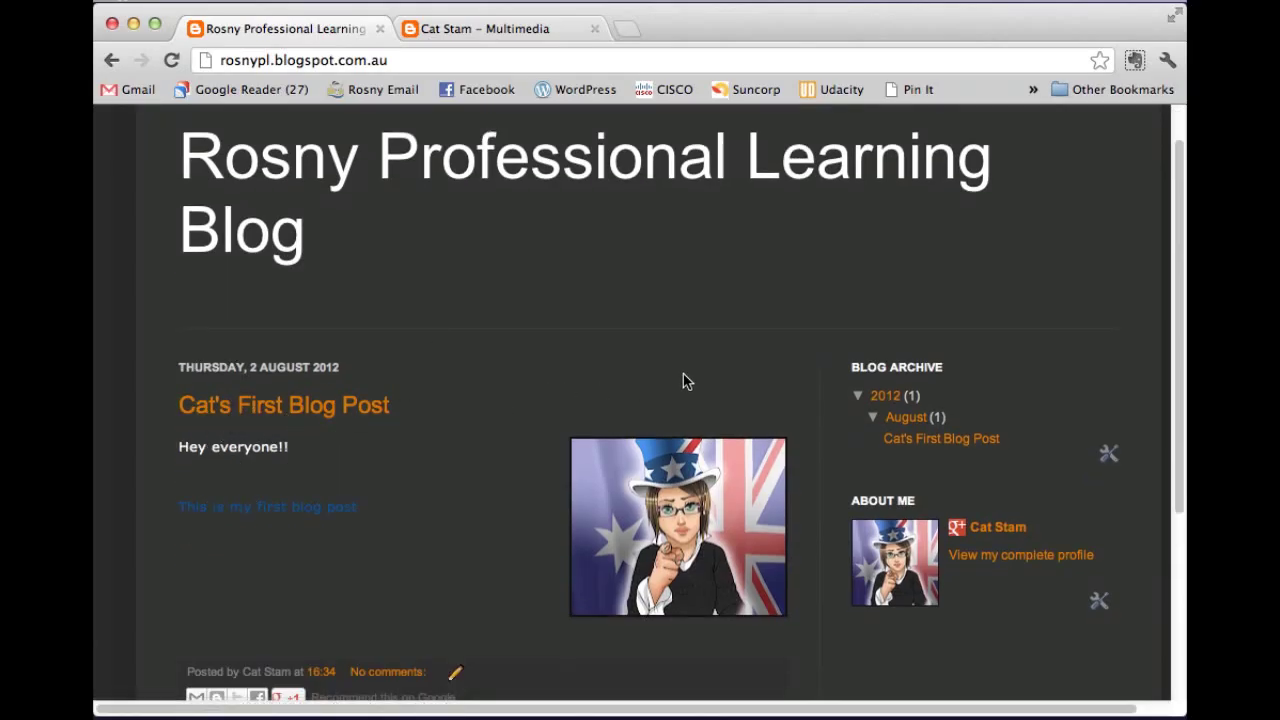
pyautogui.scroll(1, 740, 362)
pyautogui.click(1111, 121)
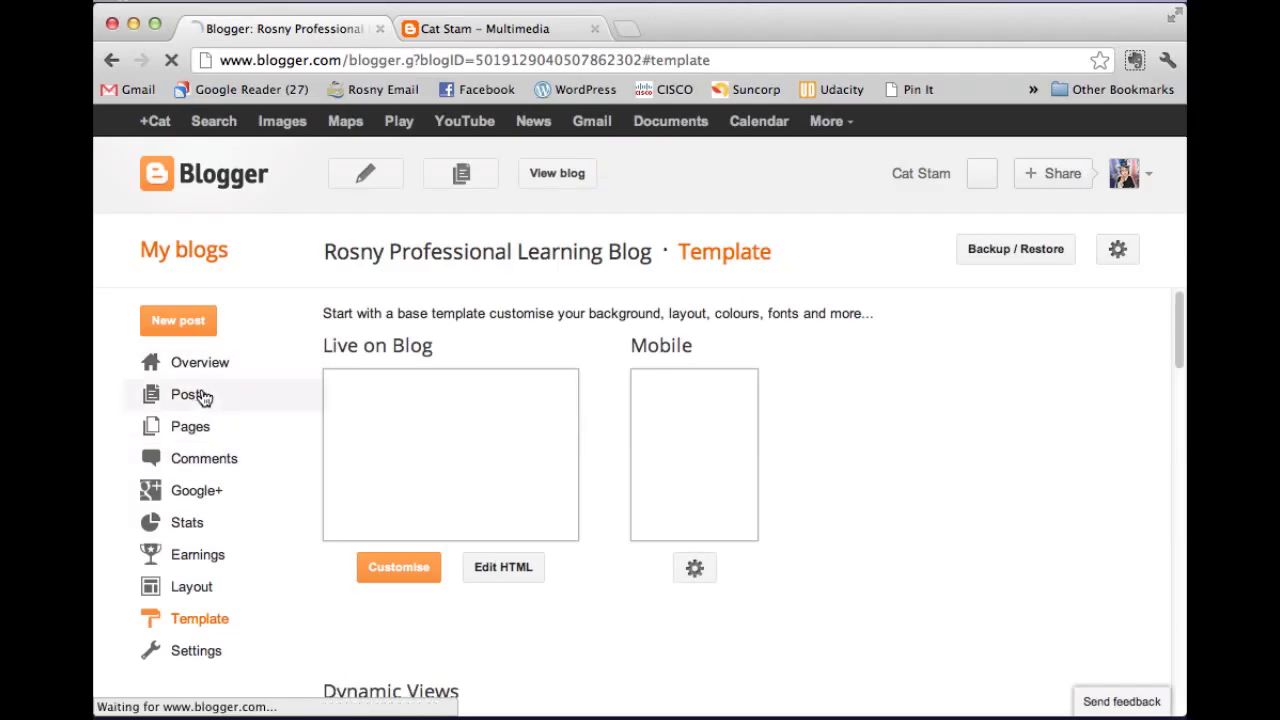
# Start a new post titled 'Second Blog Post'.
pyautogui.click(200, 398)
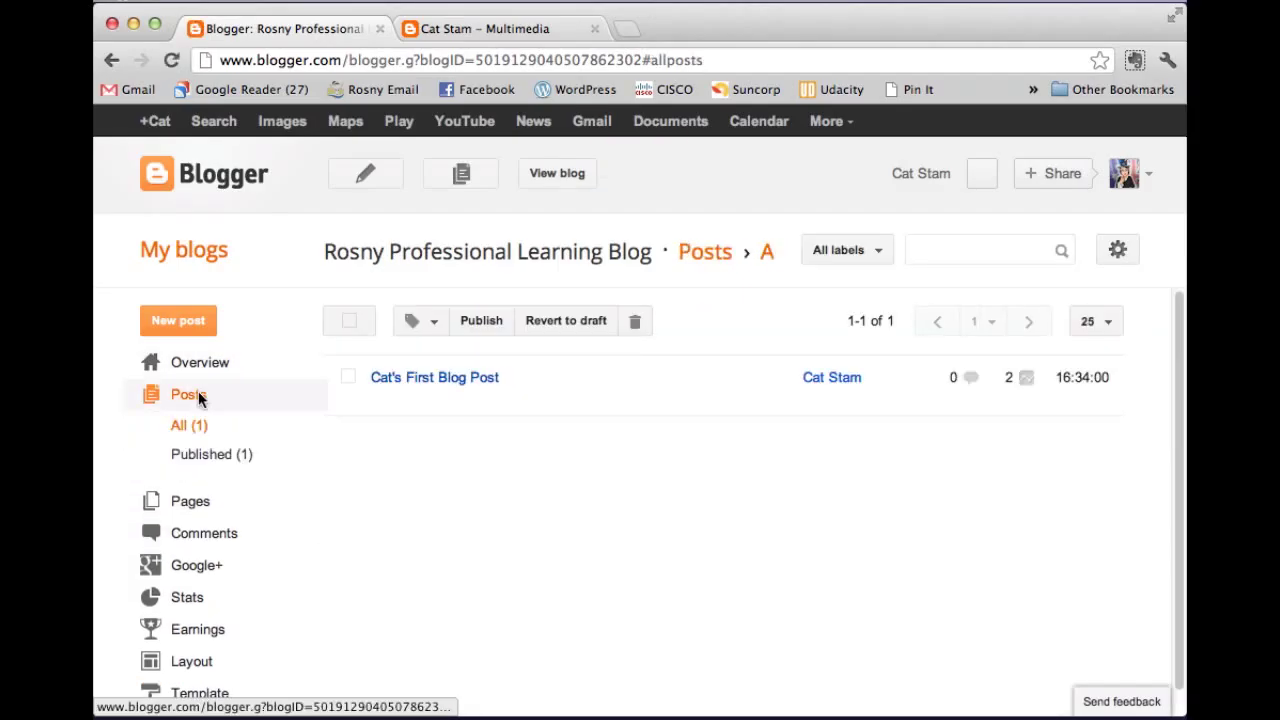
pyautogui.click(178, 322)
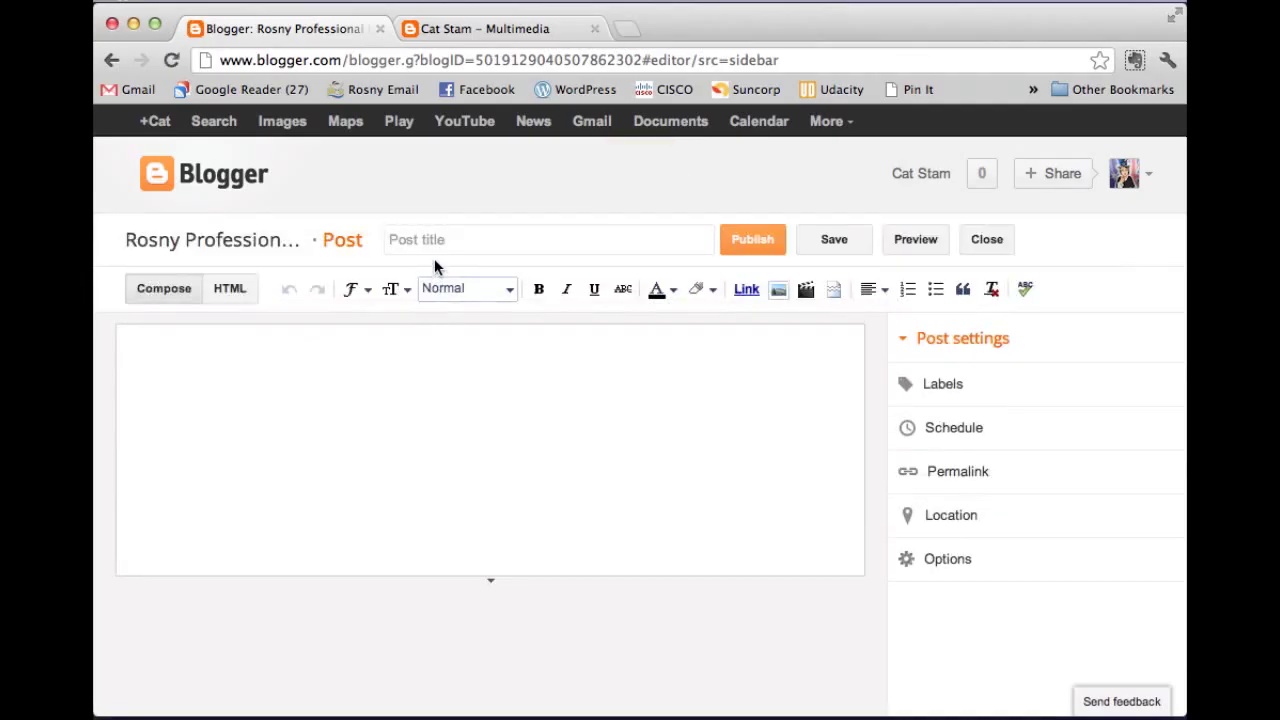
pyautogui.click(433, 248)
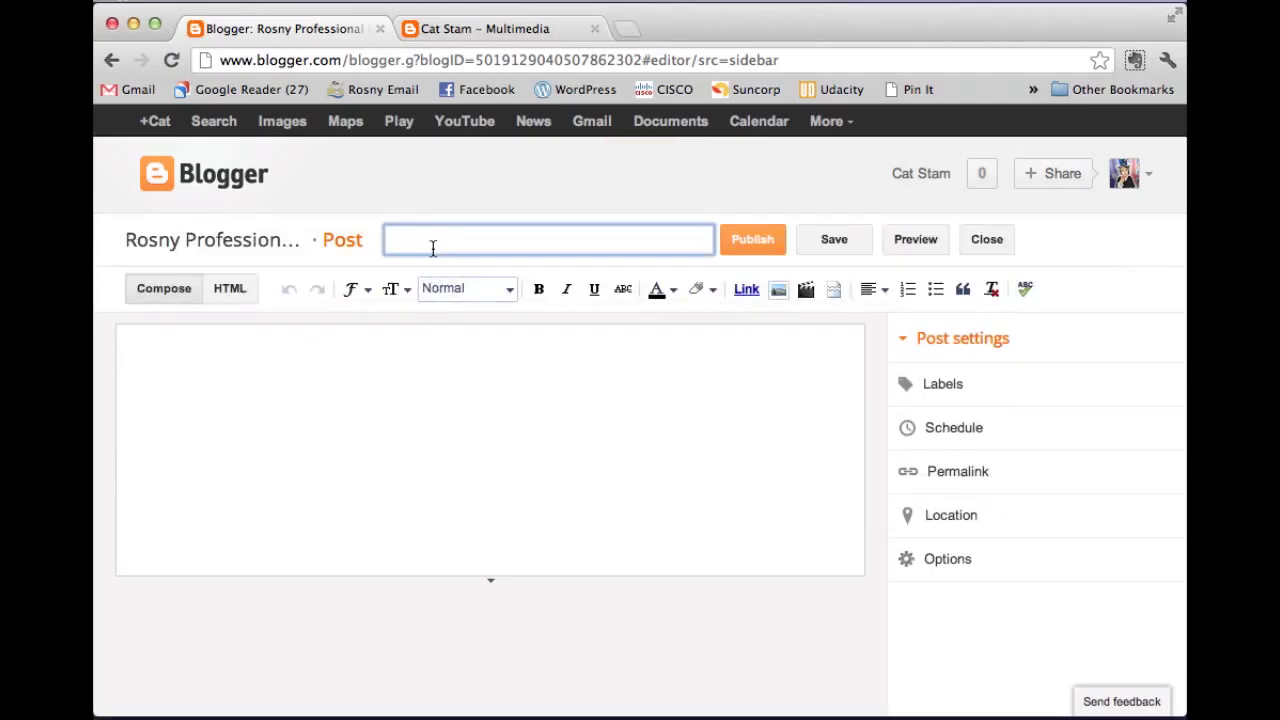
pyautogui.write('Second Blog Post')
# Write the opening sentence about a second post, 'Yay!!!!', and begin the practise paragraph.
pyautogui.click(379, 342)
pyautogui.write("I think I'm so amazing at blogging, I thought i had best write a second post.")
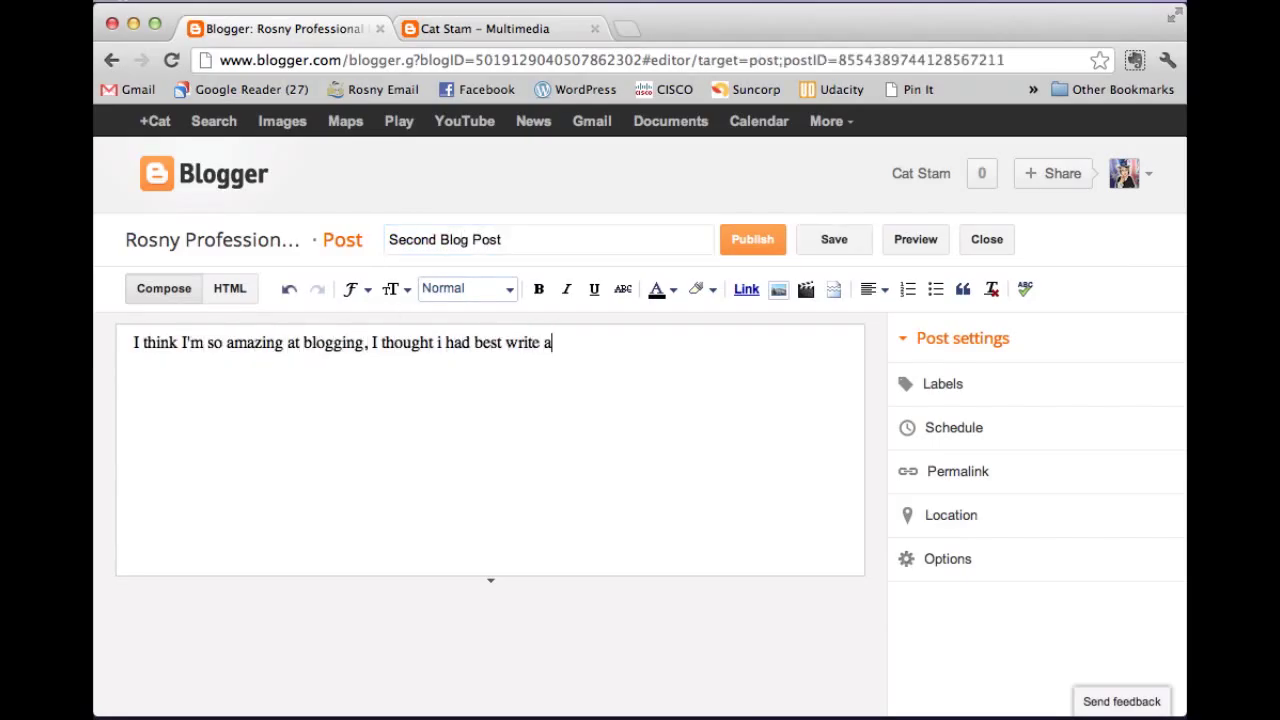
pyautogui.press('Return')
pyautogui.write('Yay!!!!')
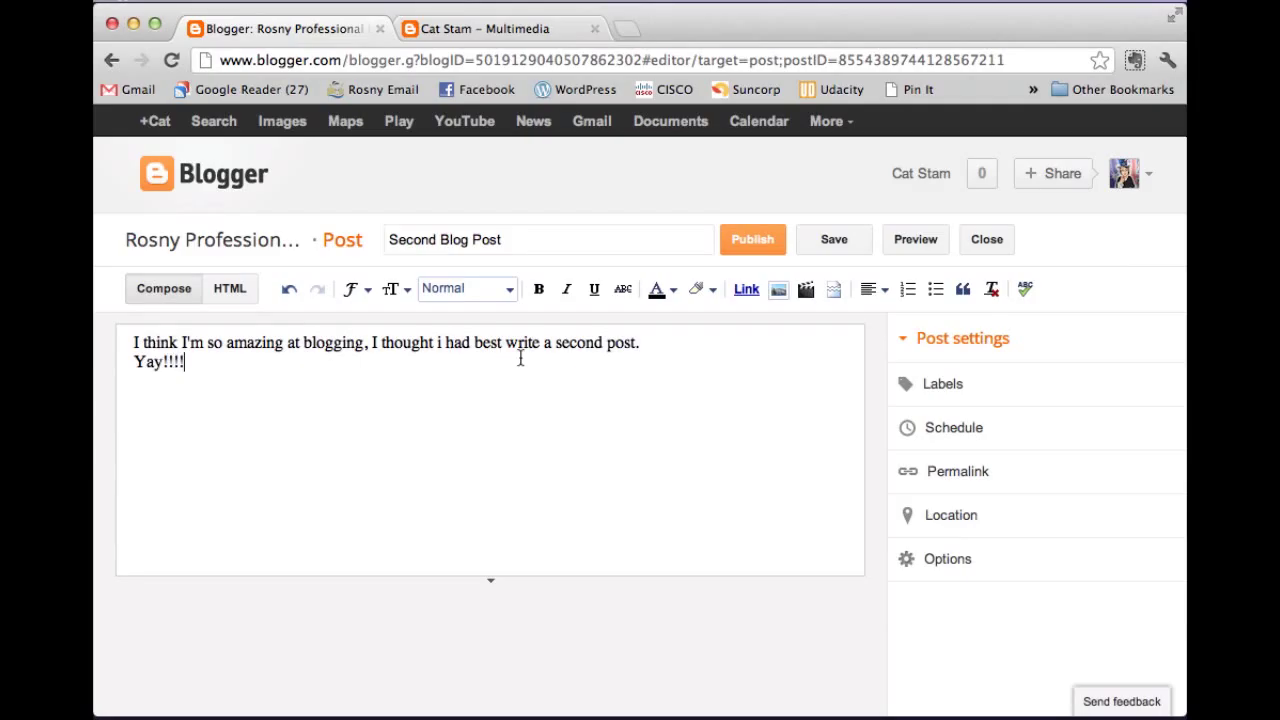
pyautogui.press('Return')
pyautogui.press('Return')
pyautogui.write("From here, I'd liek you to try creating a few new posts")
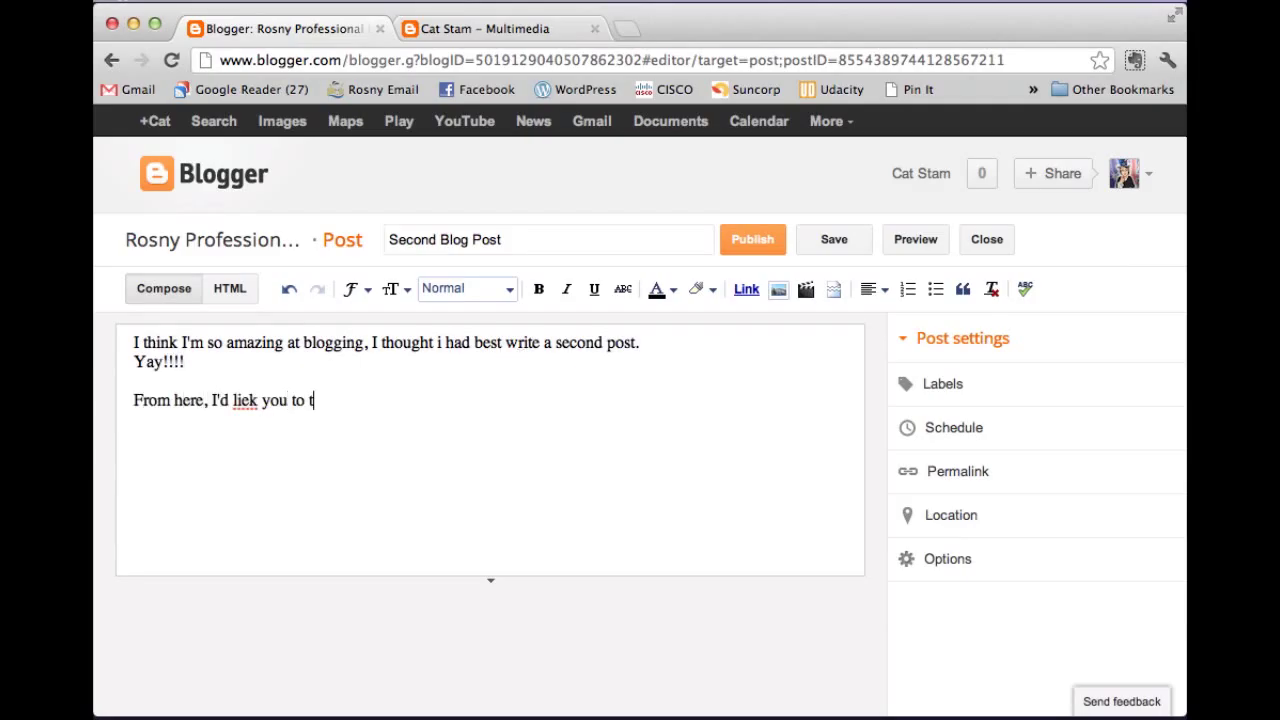
# Correct 'liek' to 'like' and finish the paragraph about pictures, videos, fonts and colours.
pyautogui.rightClick(248, 402)
pyautogui.click(277, 29)
pyautogui.click(528, 400)
pyautogui.write(', try adding pictures and videos, try changing the font sty')
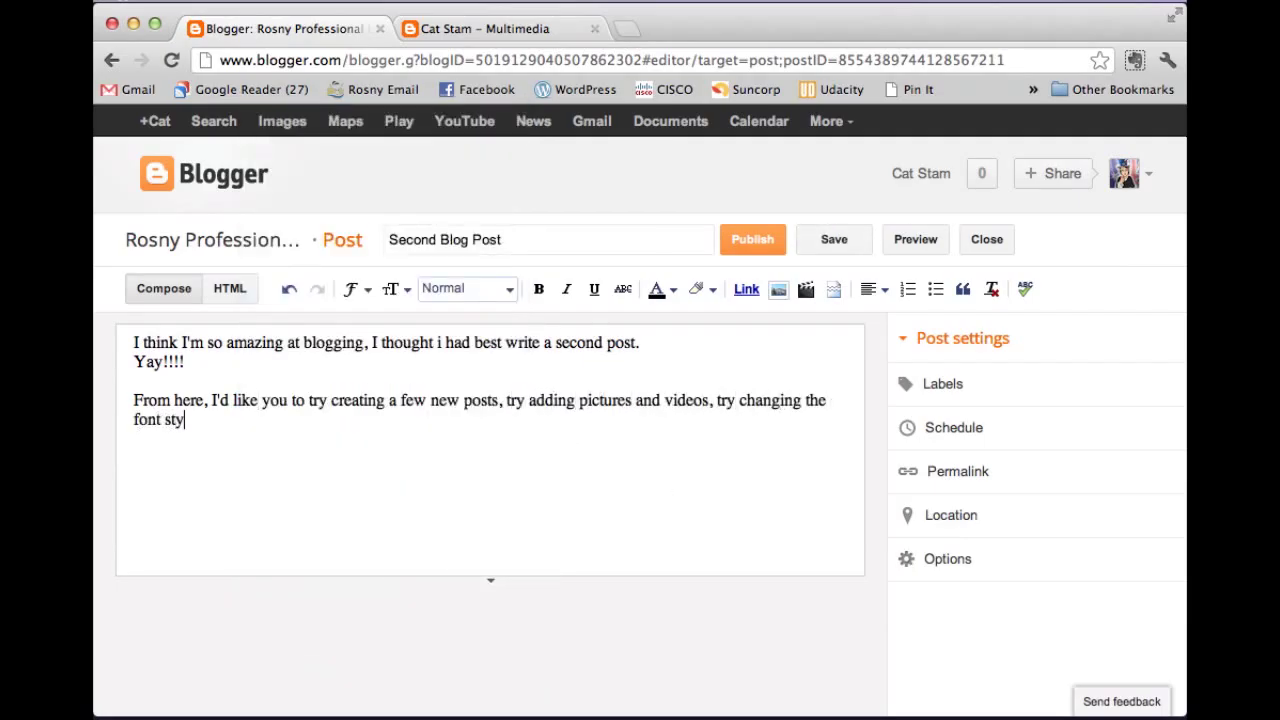
pyautogui.write('les and colours, try a few different templates.')
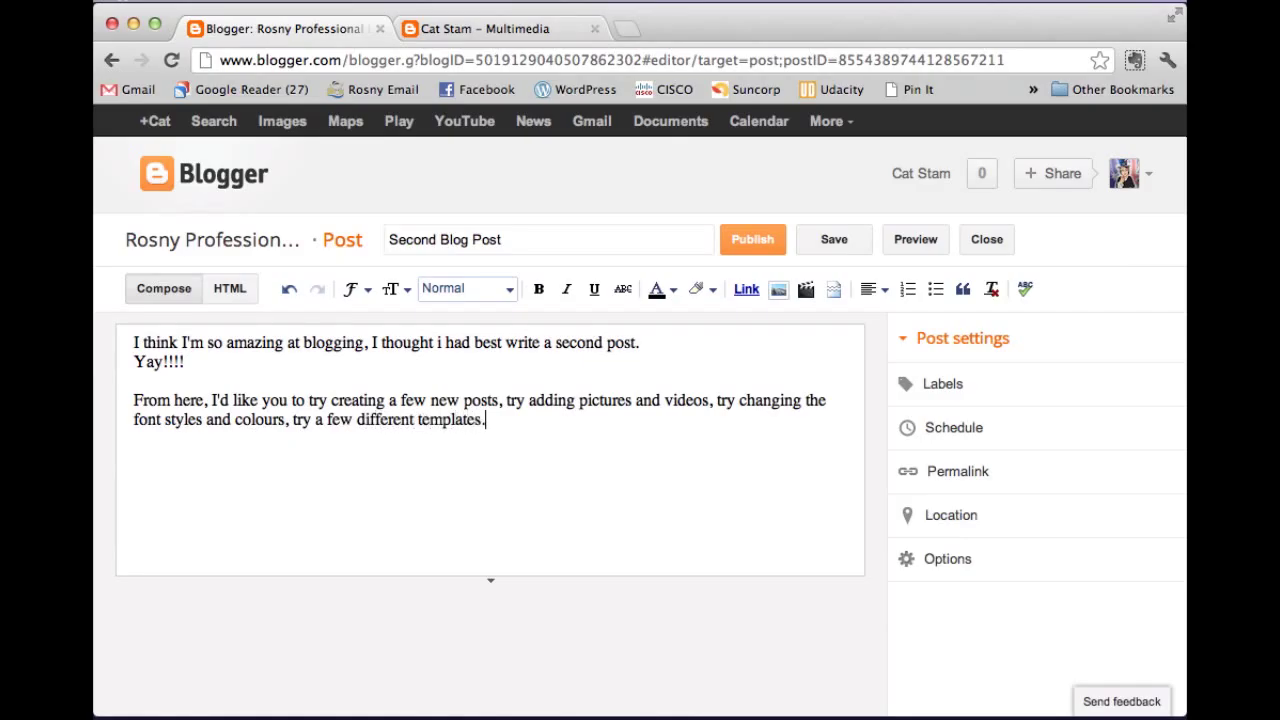
# Add a closing paragraph about navigating the dashboard and publish the post.
pyautogui.press('Return')
pyautogui.press('Return')
pyautogui.write('Once you are confident with navigating ar')
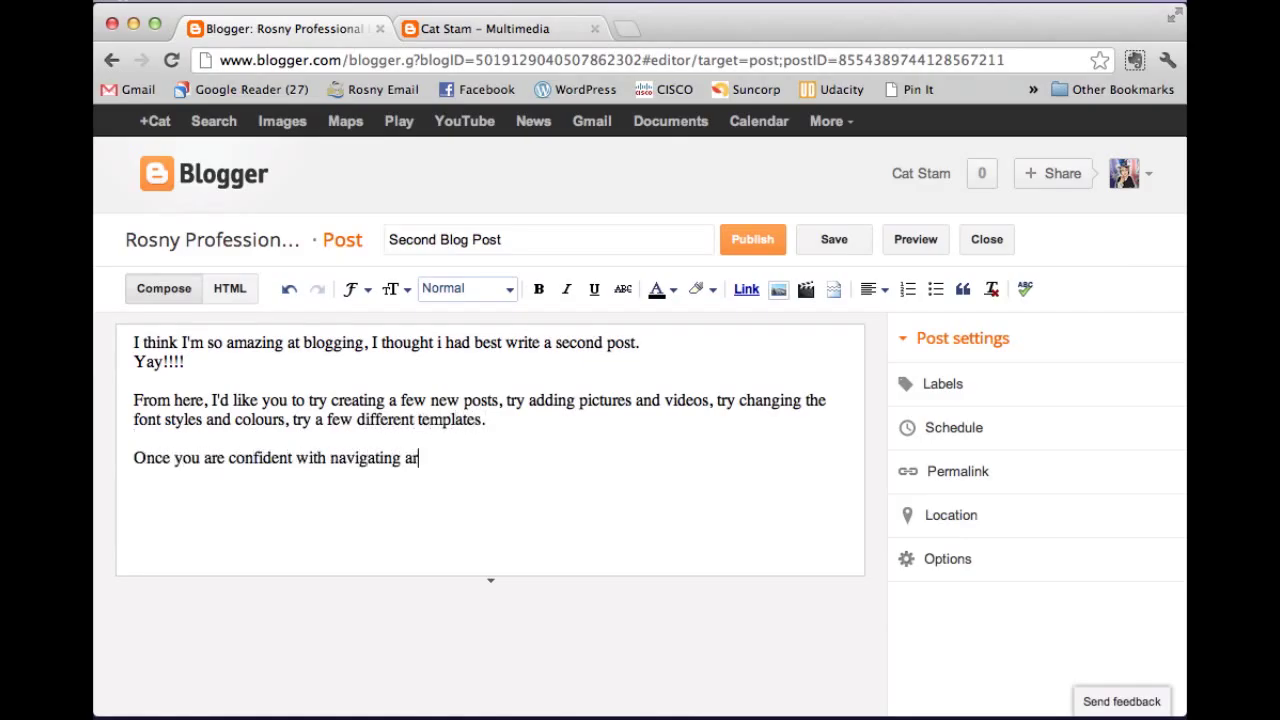
pyautogui.write('ound your dashboard and the page for e')
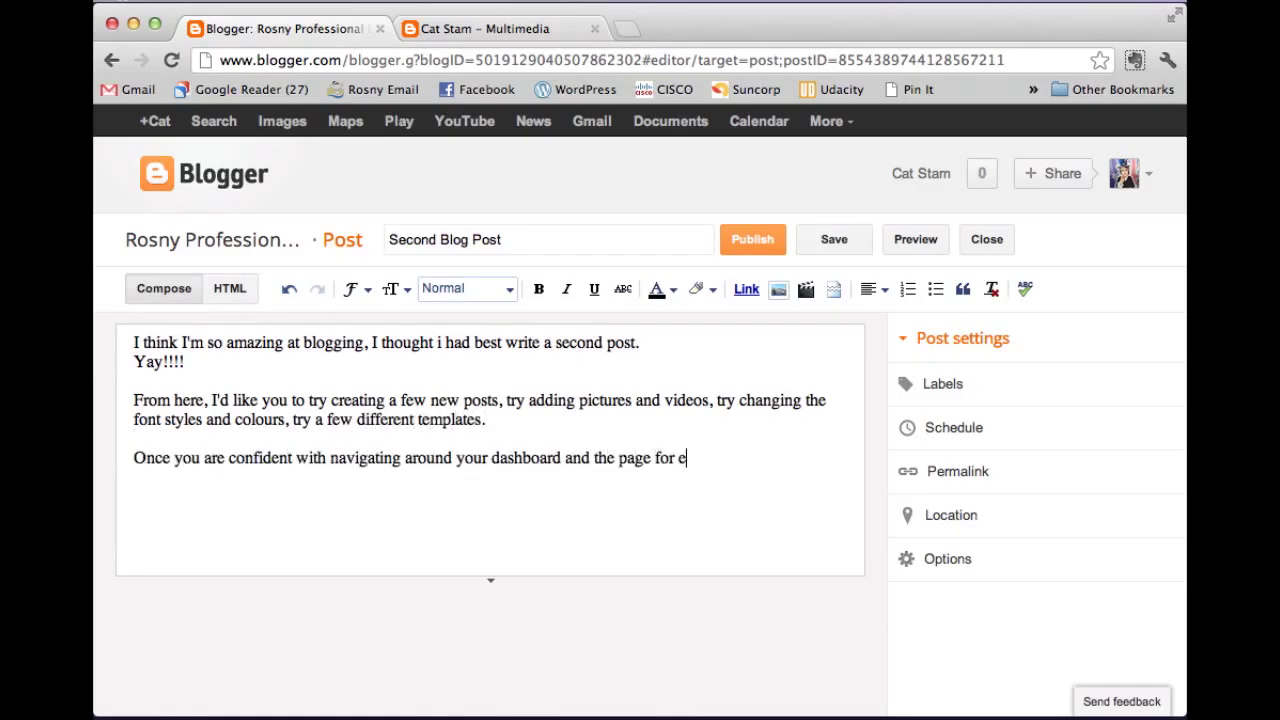
pyautogui.write("diting posts, perhaps delete your first few 'dummy' po")
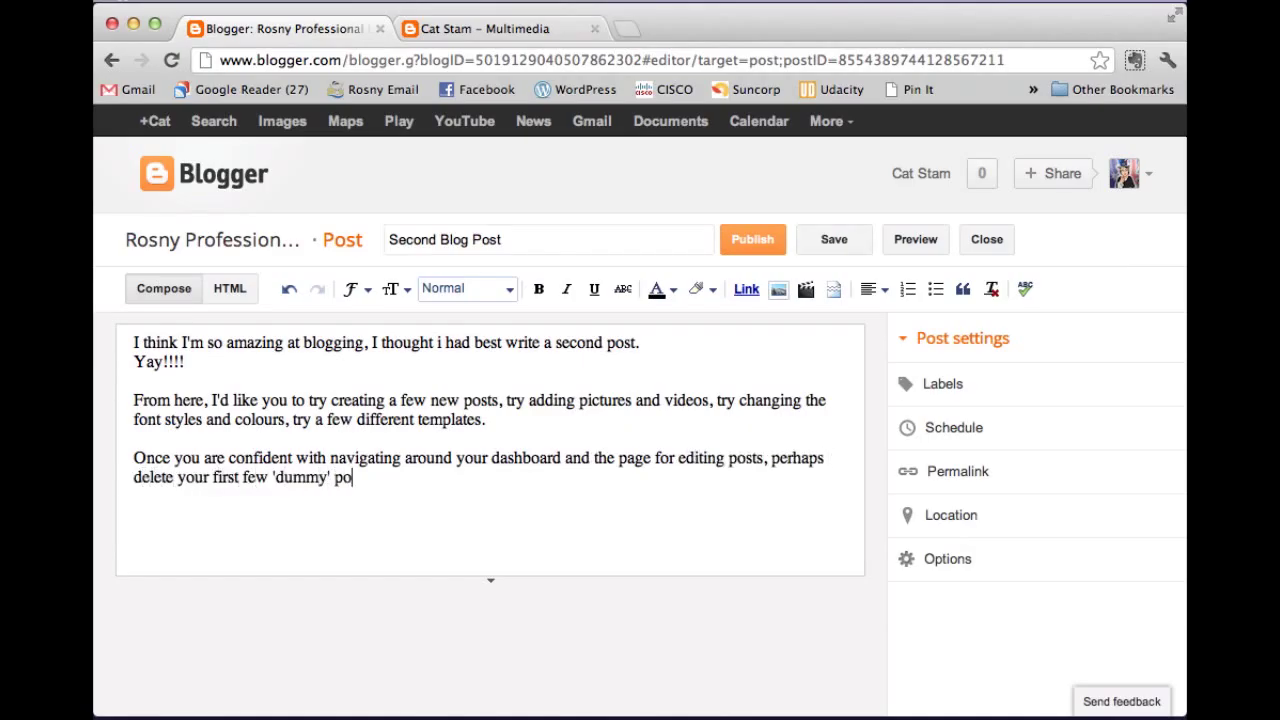
pyautogui.write('sts and start blogging for real.')
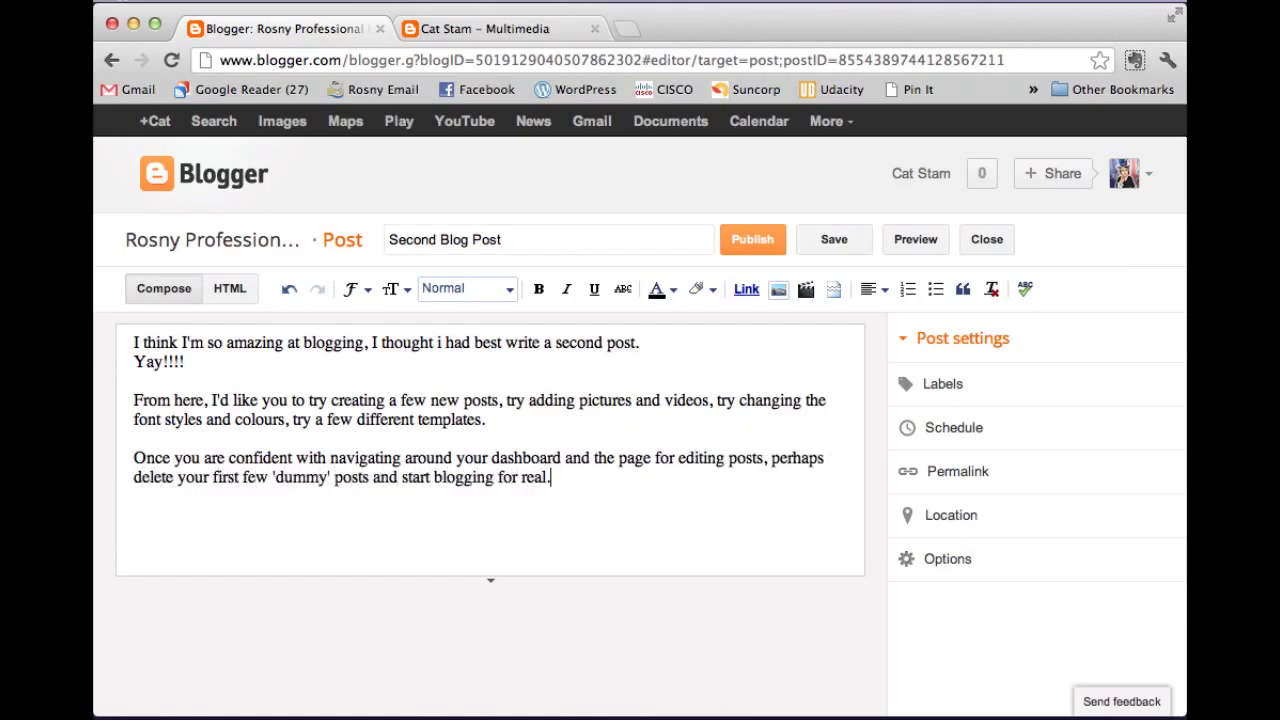
pyautogui.click(764, 246)
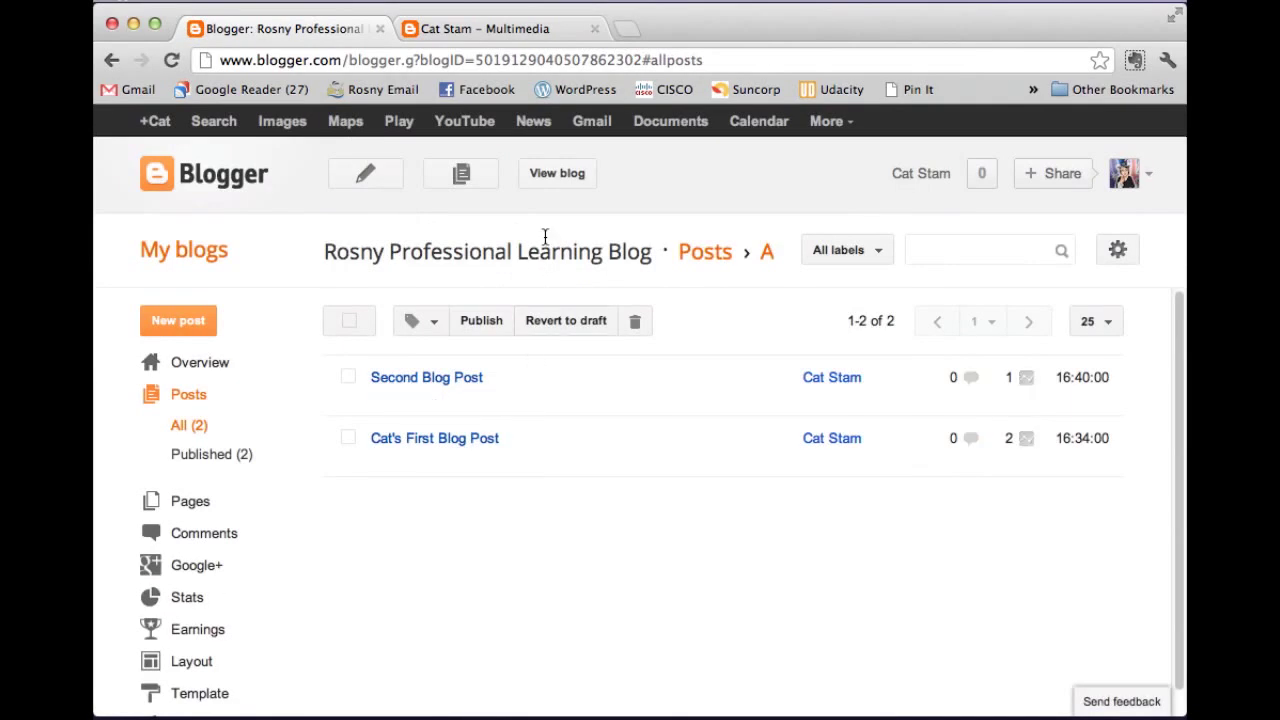
# View the live blog and scroll through both posts listed under August 2012.
pyautogui.click(587, 178)
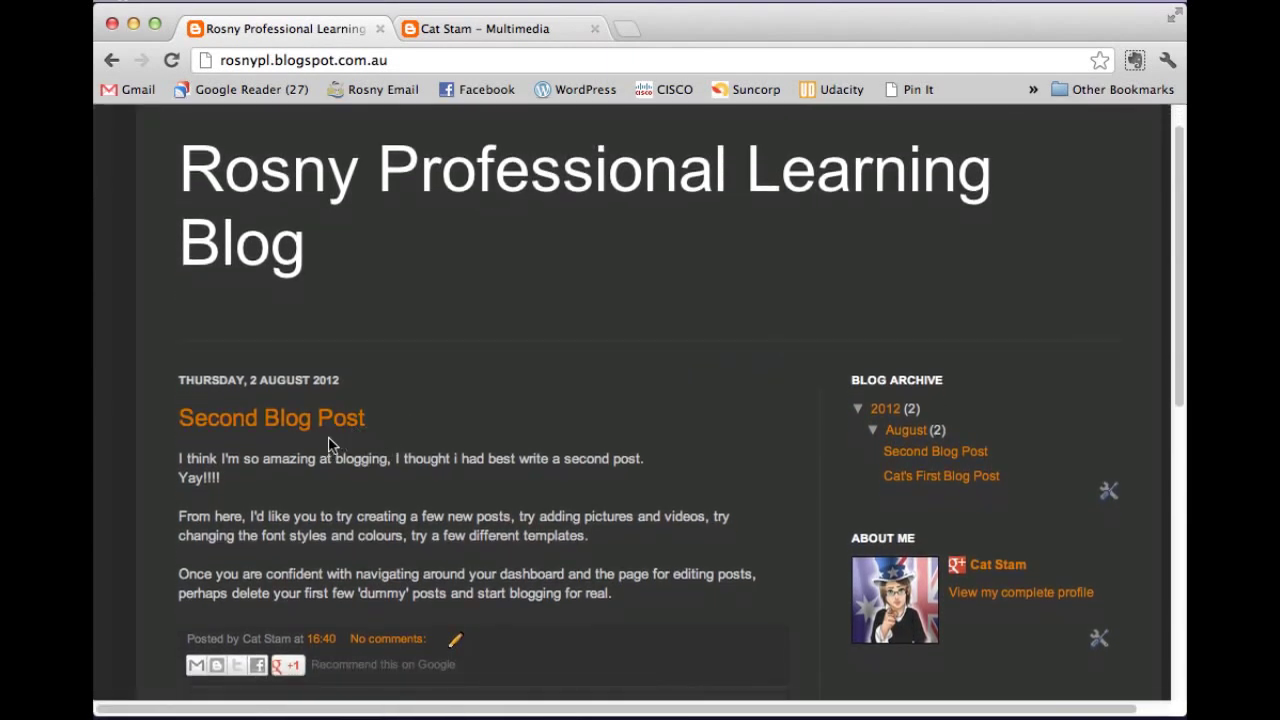
pyautogui.scroll(-5, 569, 437)
pyautogui.scroll(-2, 611, 463)
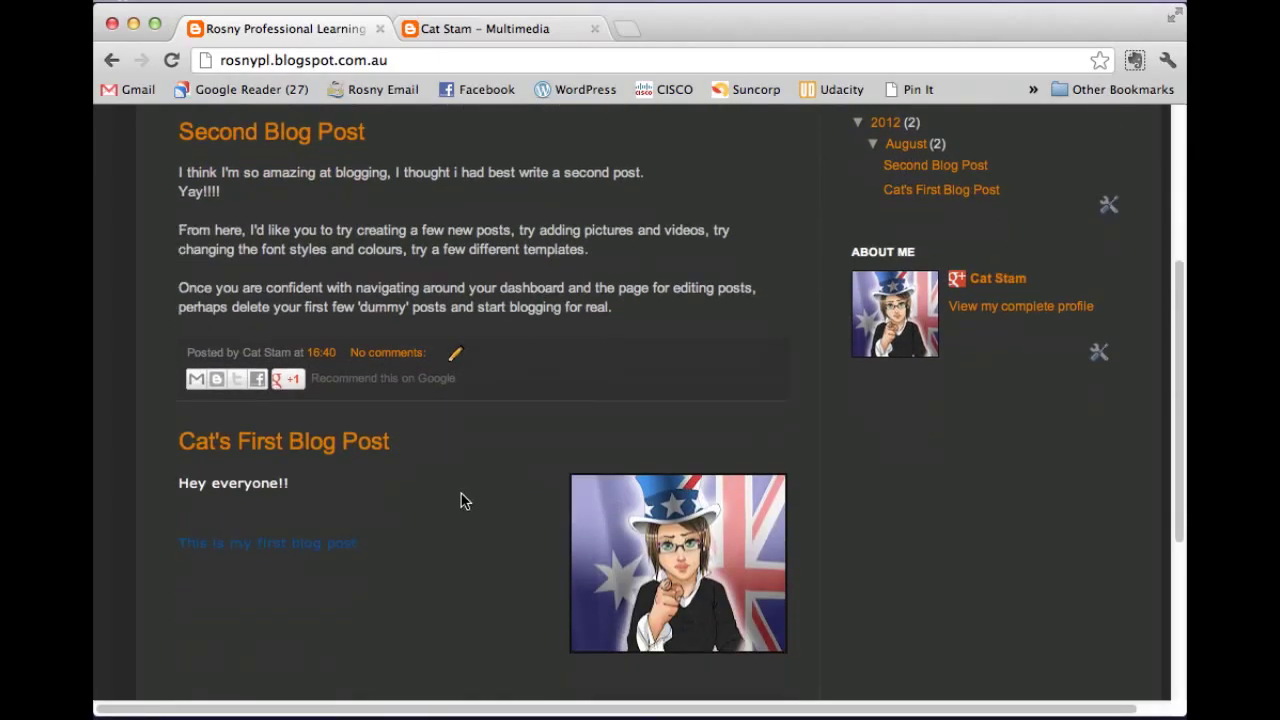
pyautogui.scroll(3, 666, 250)
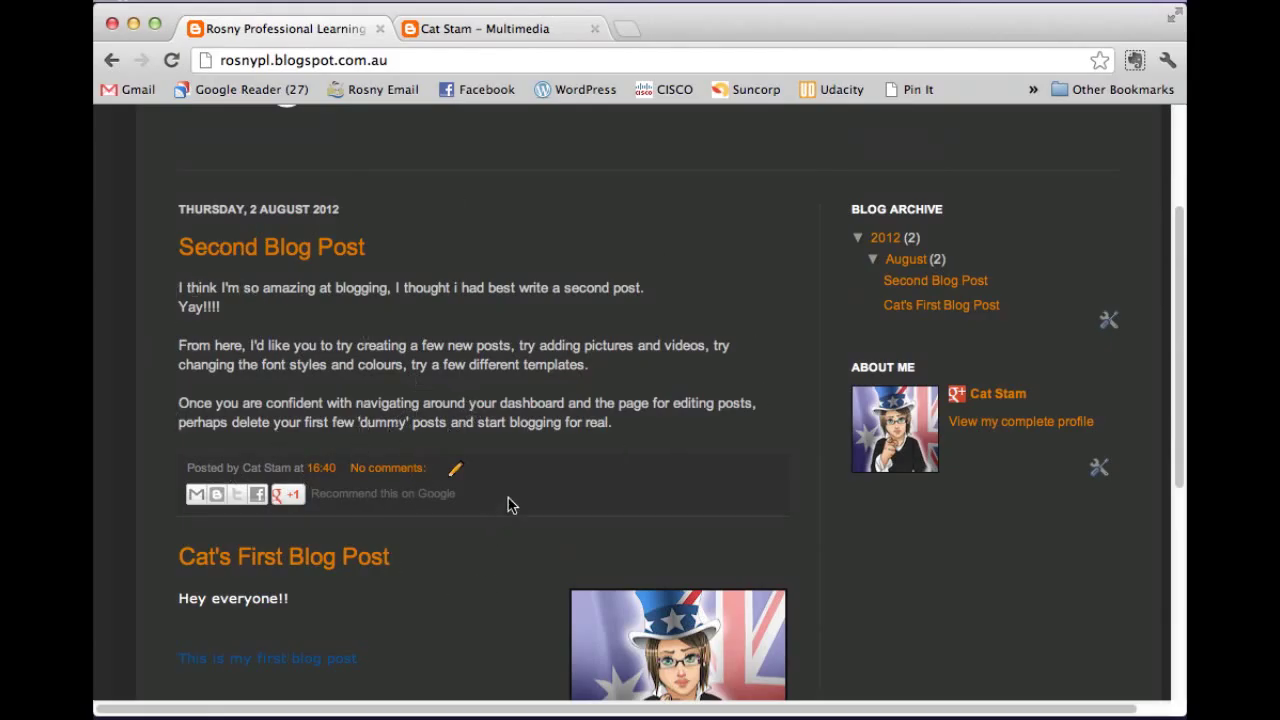
pyautogui.scroll(2, 630, 423)
pyautogui.scroll(3, 703, 270)
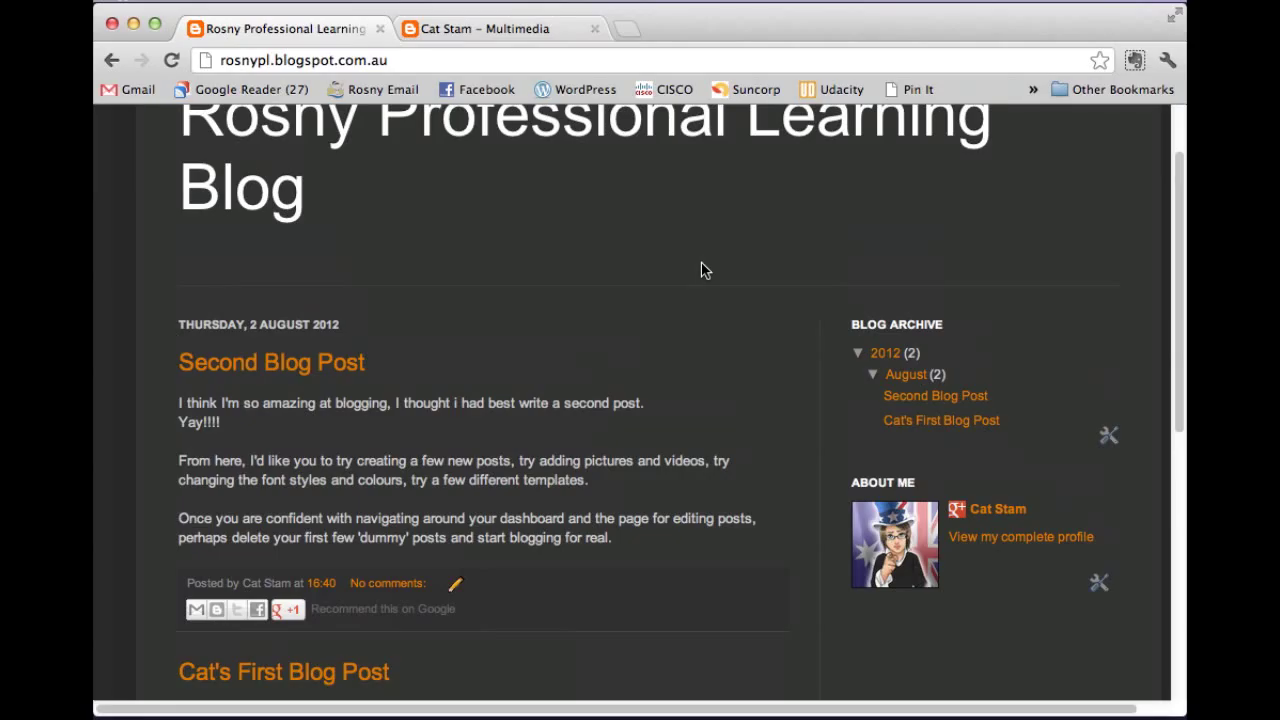
pyautogui.scroll(2, 703, 268)
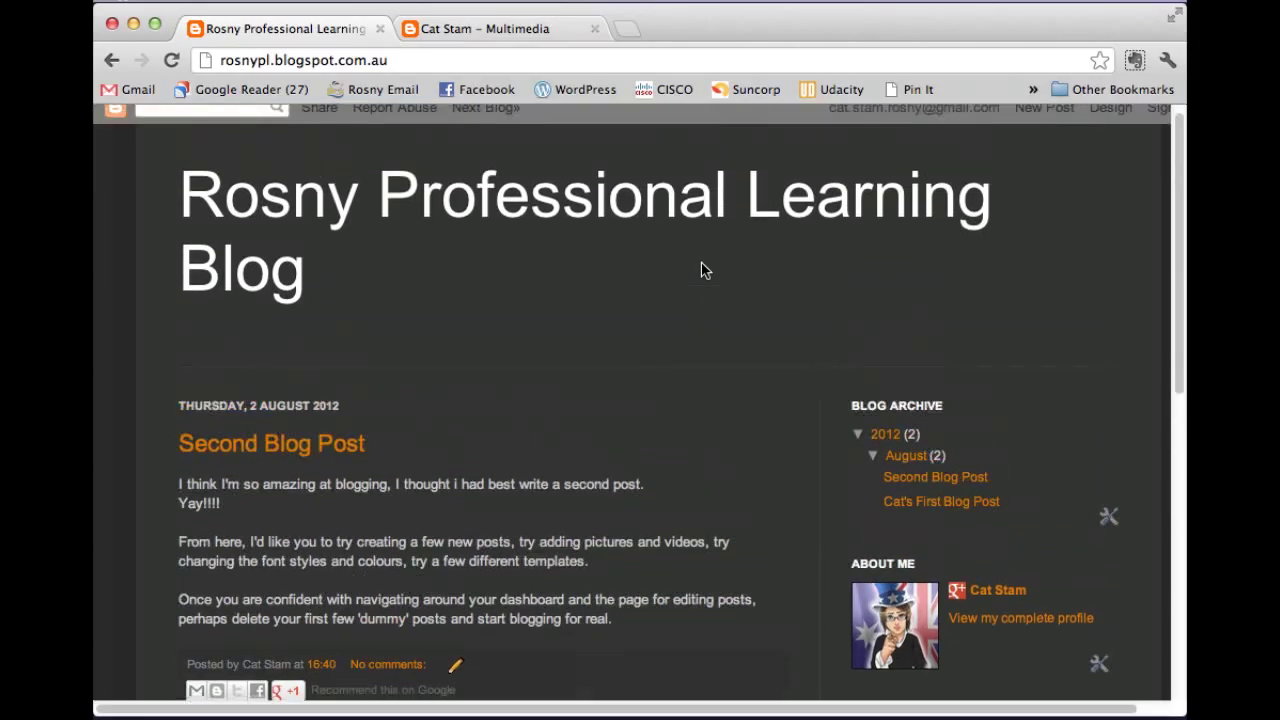